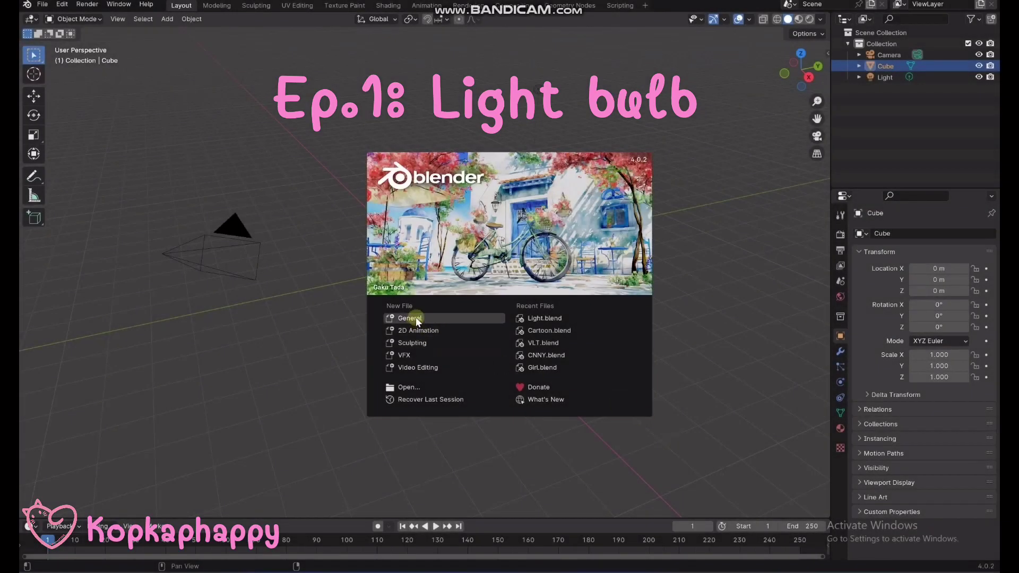
Open a new General file and delete the default cube, camera and light
left_click(415, 317)
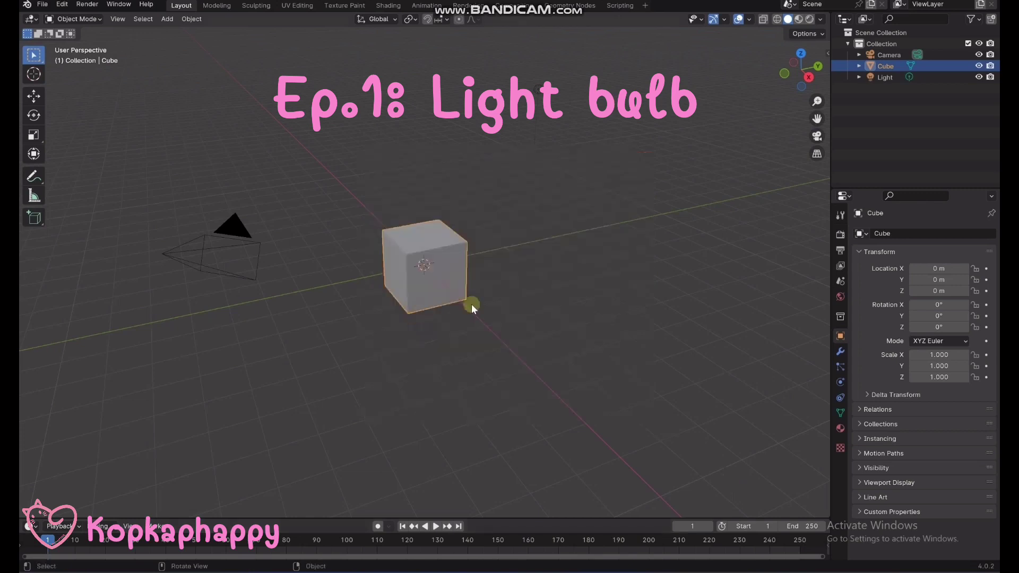
key("a")
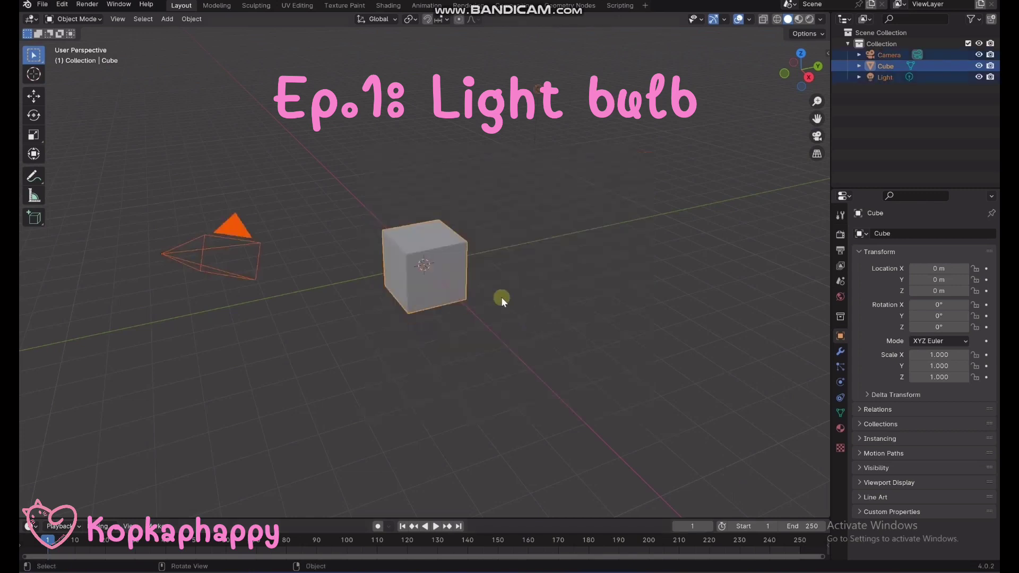
key("x")
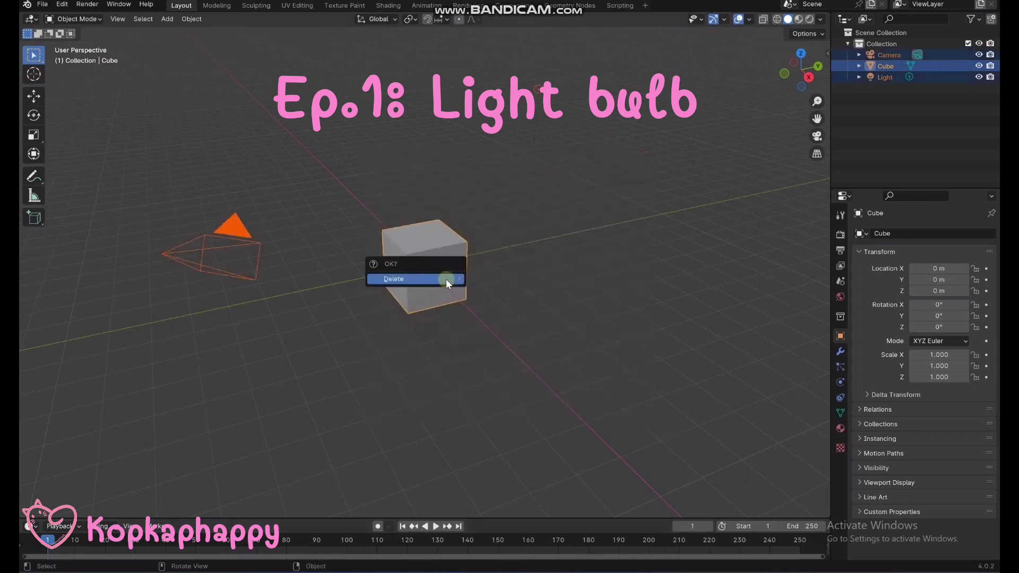
left_click(446, 279)
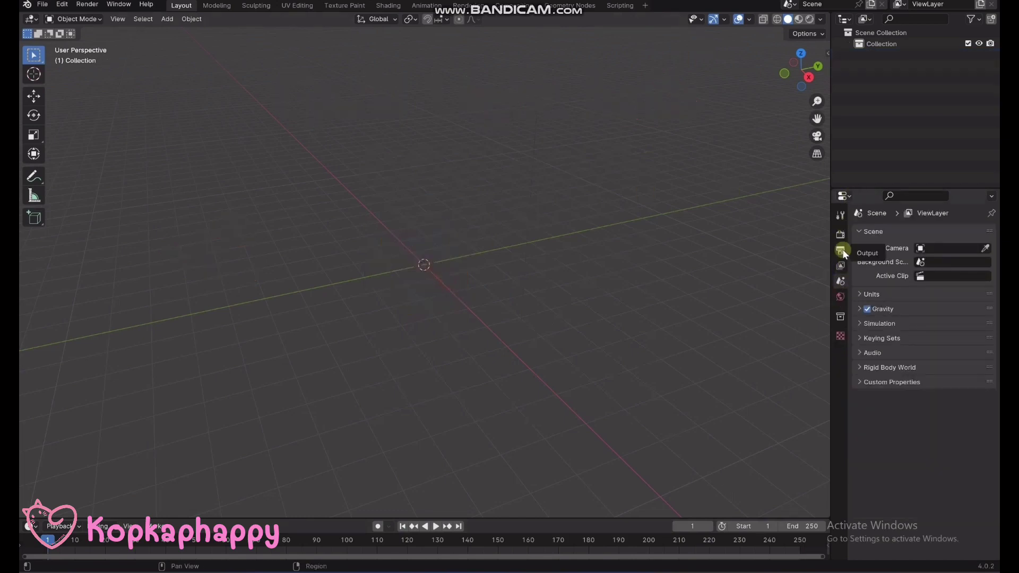
Set Color Management to the Standard view transform with a Medium High Contrast look, then go to front view
left_click(840, 235)
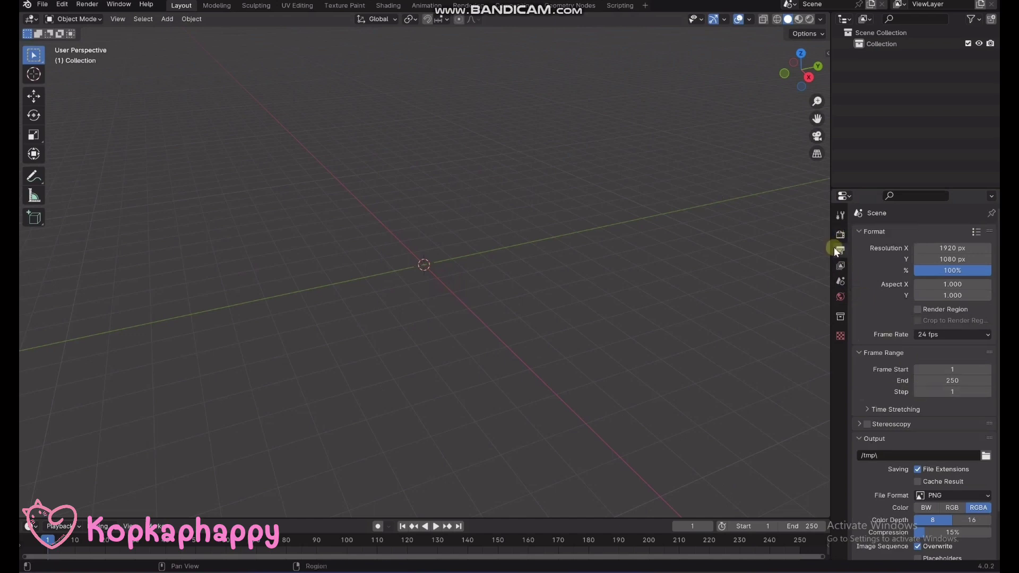
left_click(842, 235)
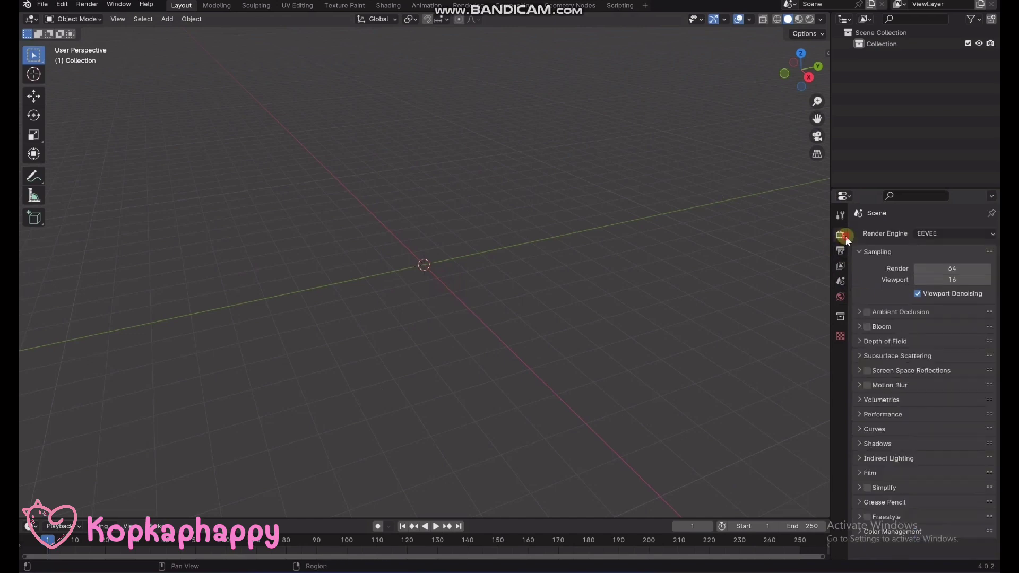
left_click(941, 529)
scroll(949, 412, "down", 4)
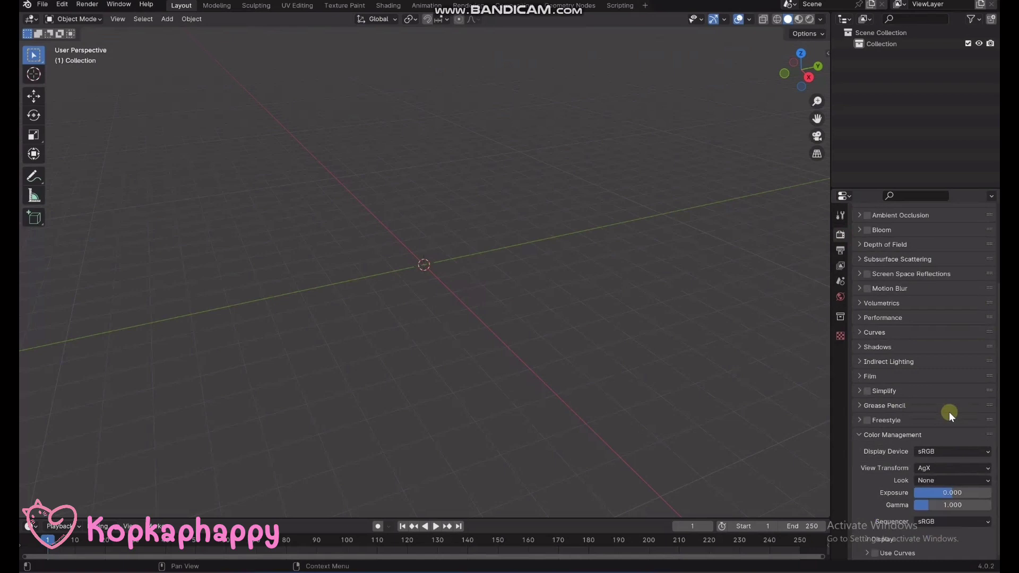
left_click(935, 467)
left_click(938, 482)
left_click(928, 483)
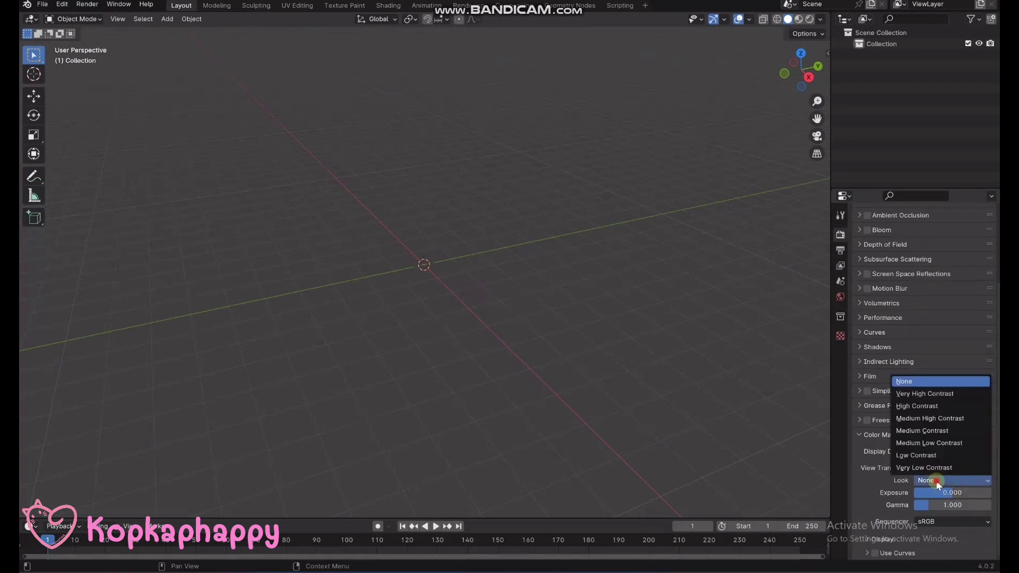
left_click(933, 419)
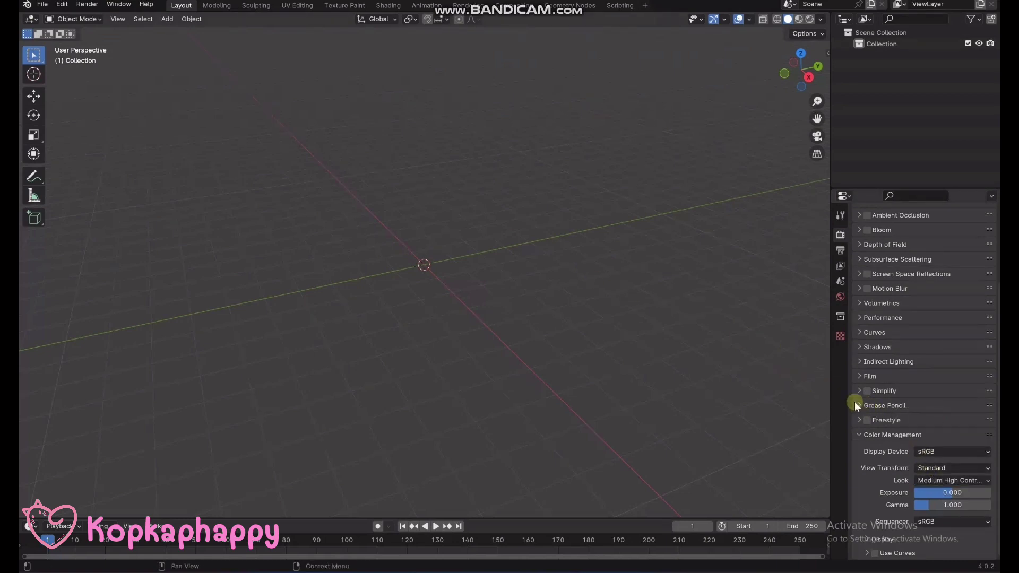
key("KP_1")
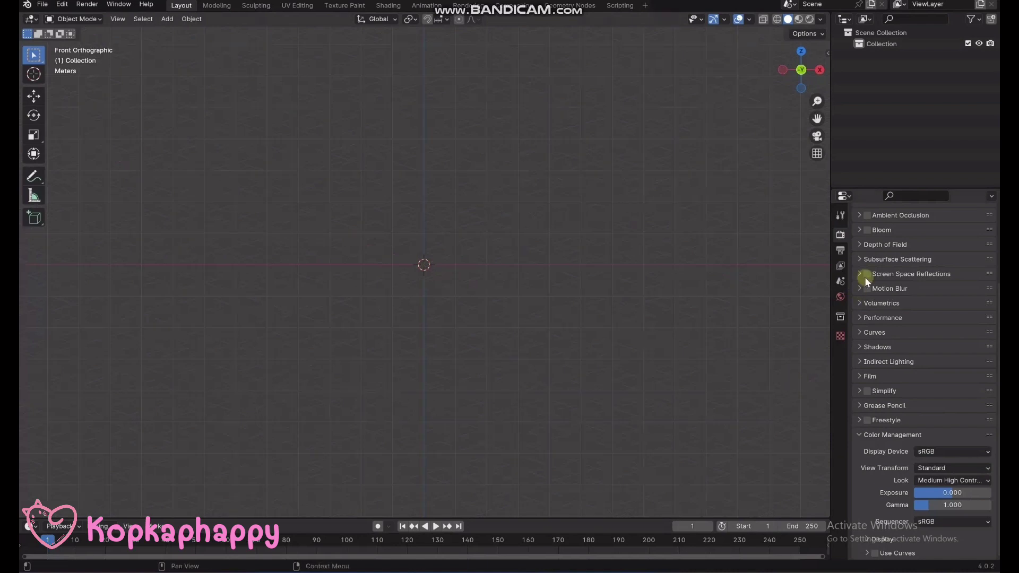
Enable Bloom and Motion Blur and darken the world background colour to value 0.010
left_click(868, 288)
left_click(867, 230)
left_click(840, 296)
left_click(927, 307)
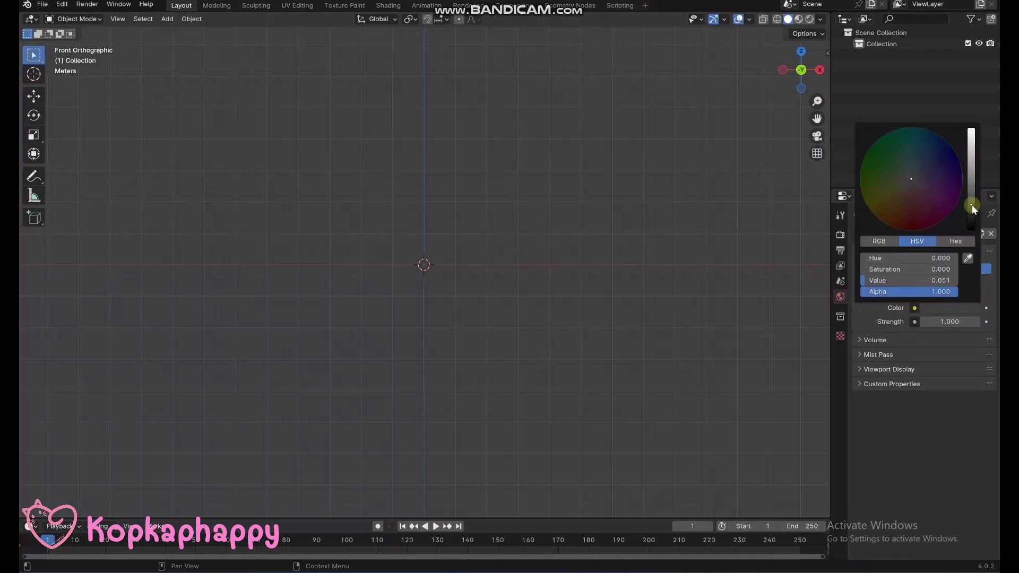
left_click_drag(972, 204, 971, 219)
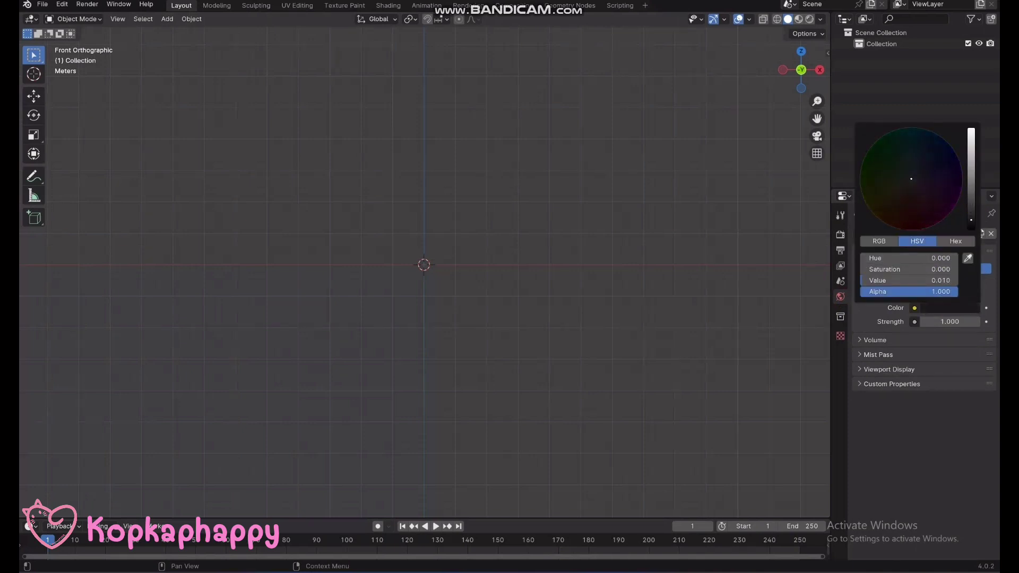
key("shift+a")
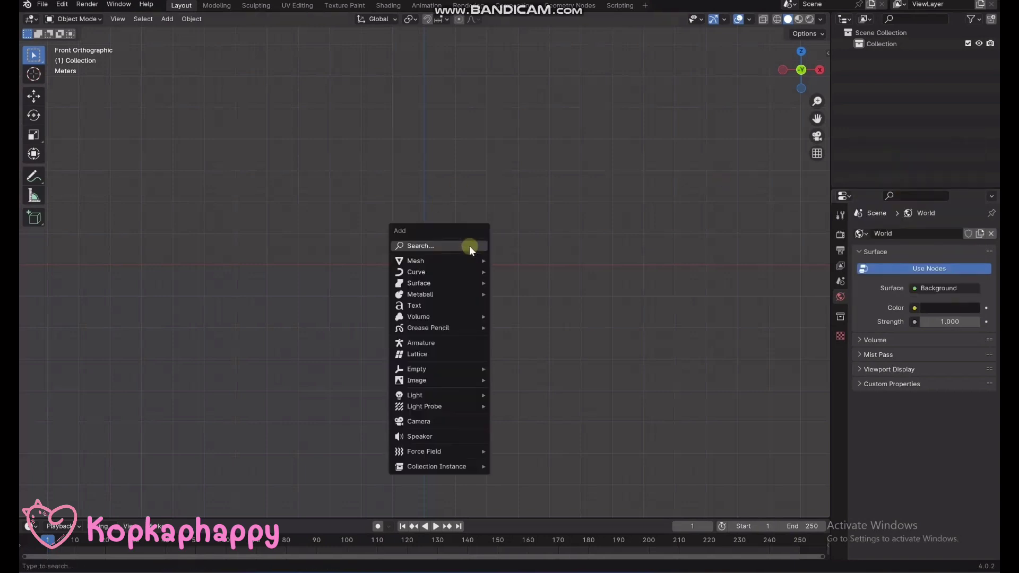
Add a plane and rotate it 90° on X so it faces the front view
left_click(511, 260)
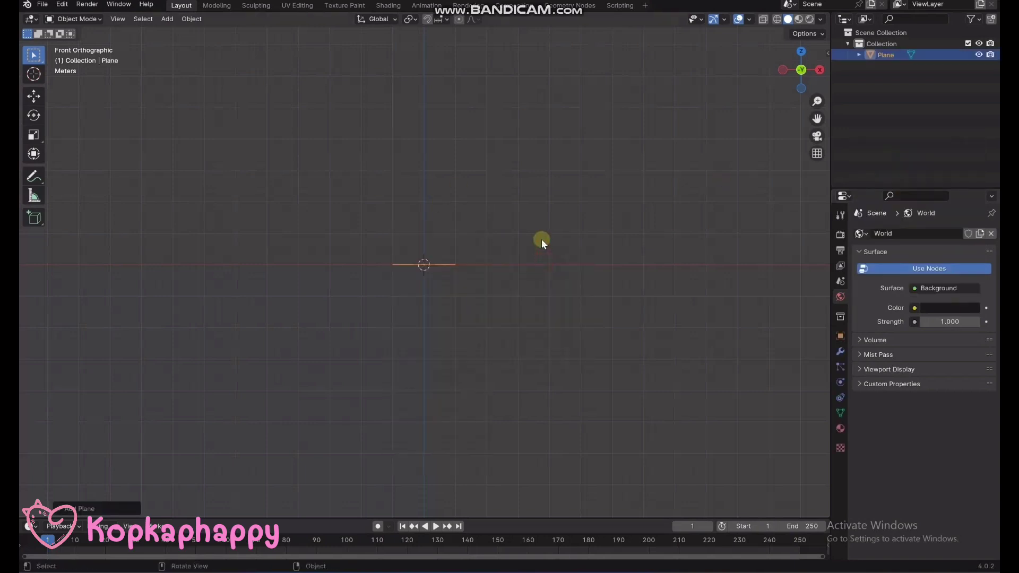
type("rx")
type("90")
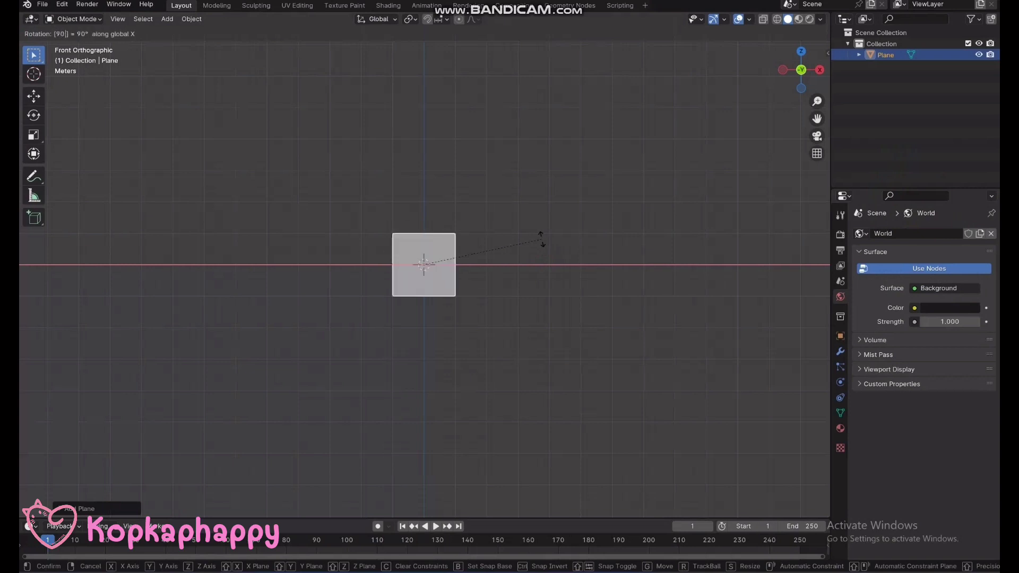
left_click(541, 240)
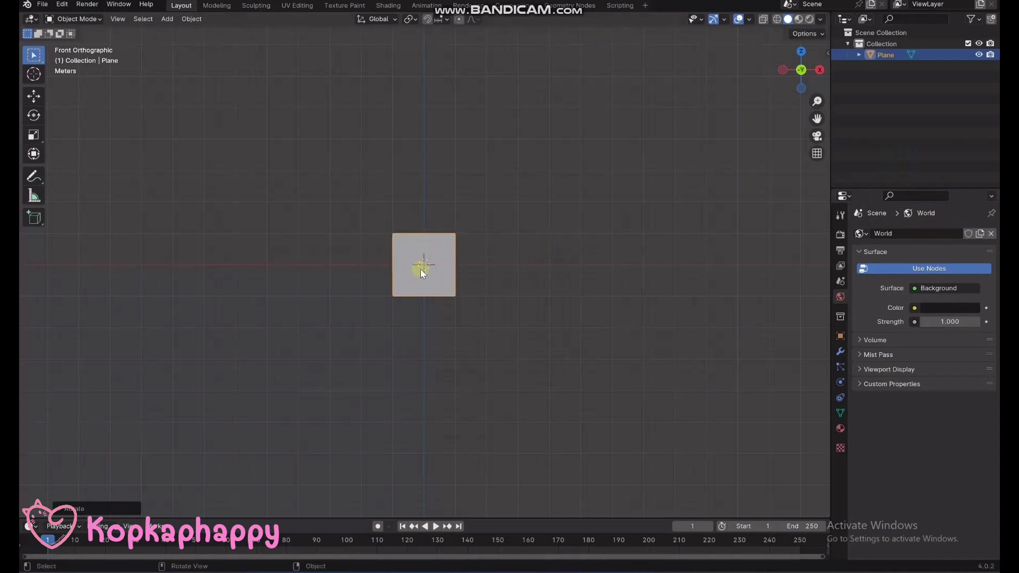
key("shift")
key("shift+a")
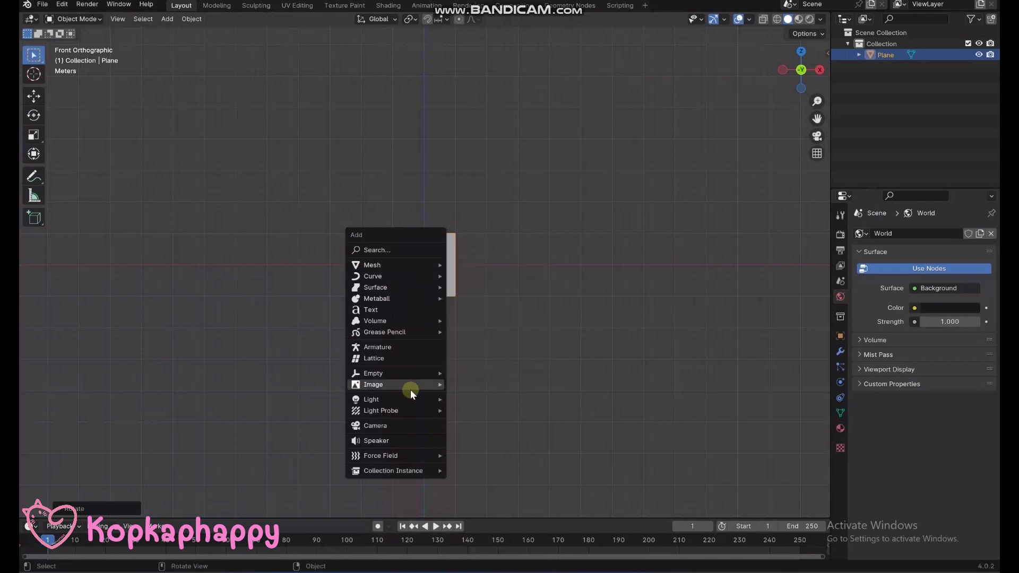
Add a camera and move it back along Y until the upright plane is framed in camera view
left_click(402, 426)
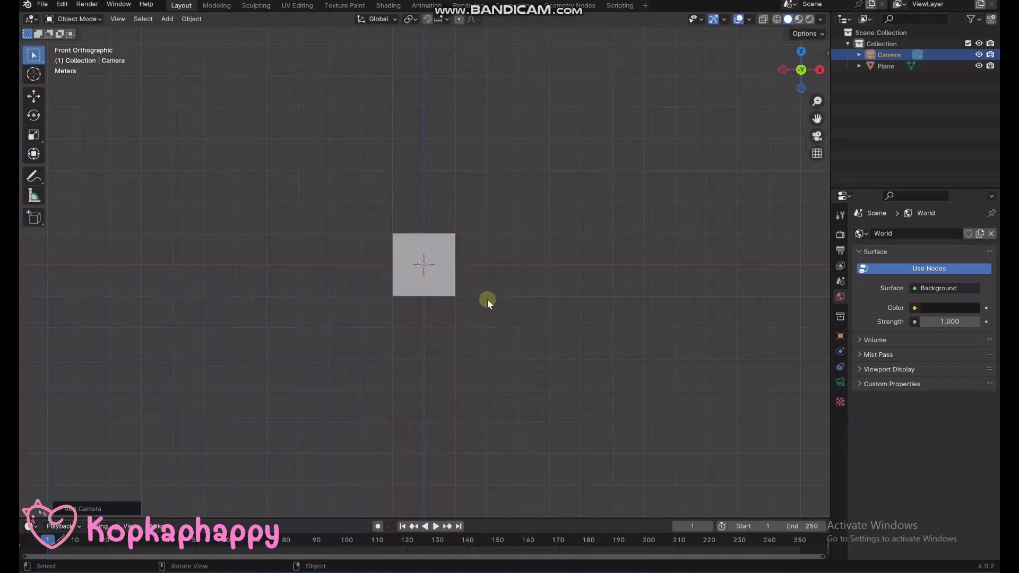
key("KP_3")
key("g")
key("y")
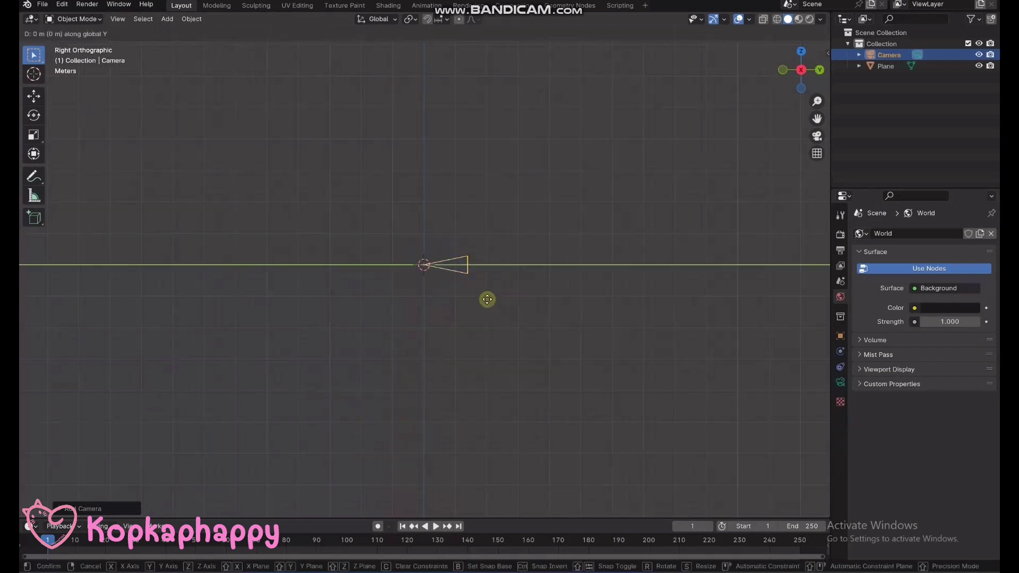
left_click(241, 299)
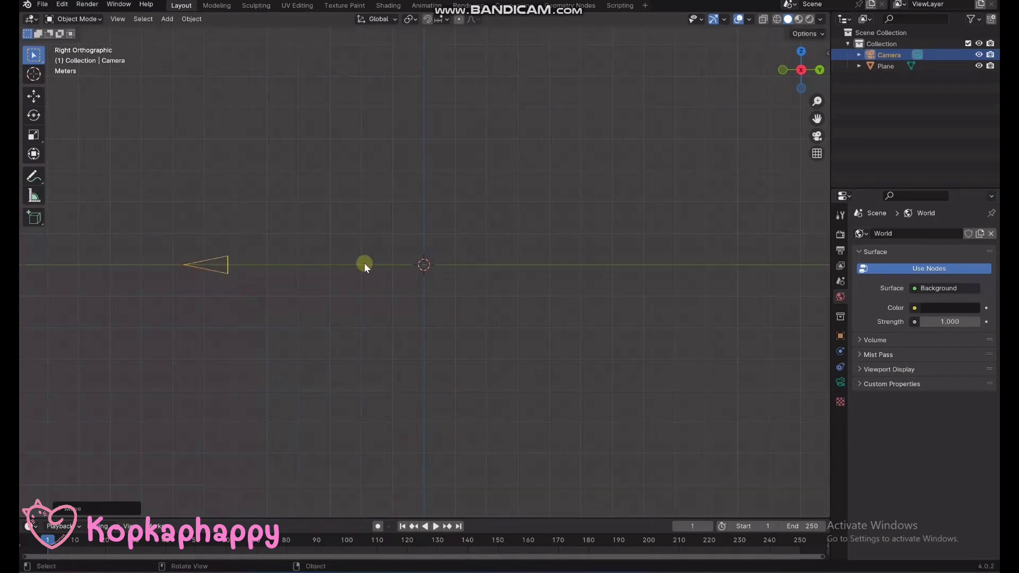
key("KP_0")
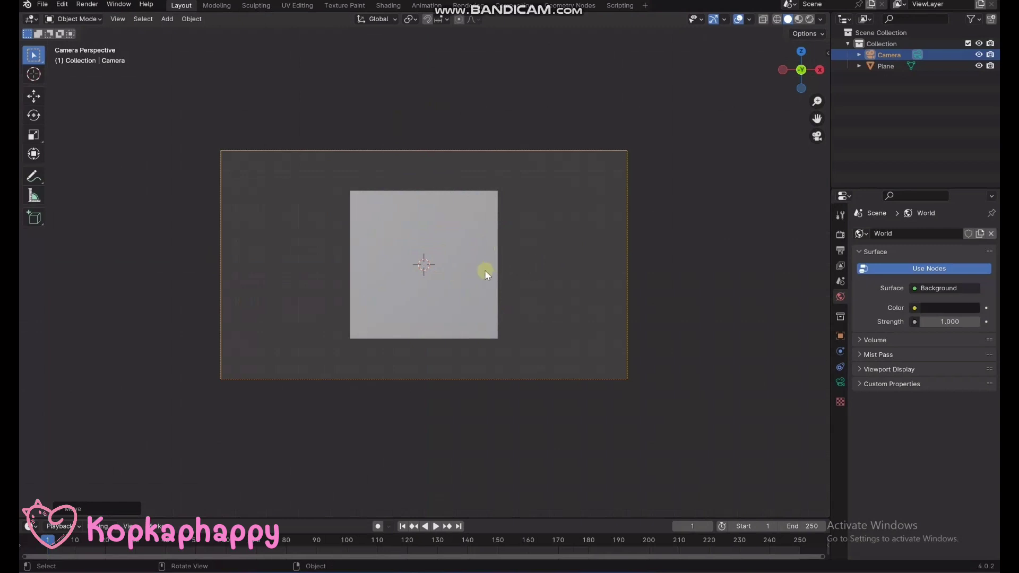
key("g")
key("y")
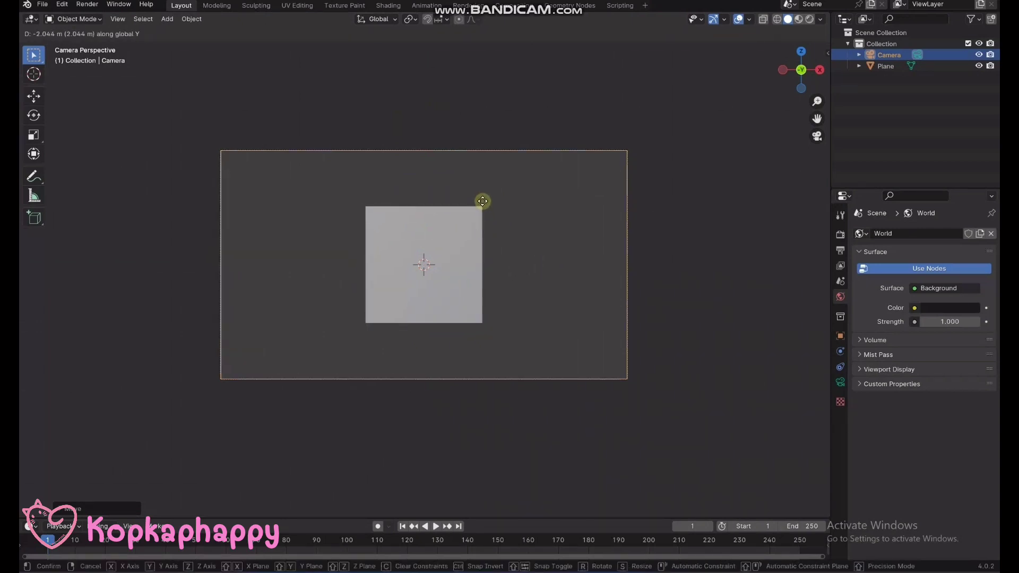
left_click(483, 201)
left_click(465, 292)
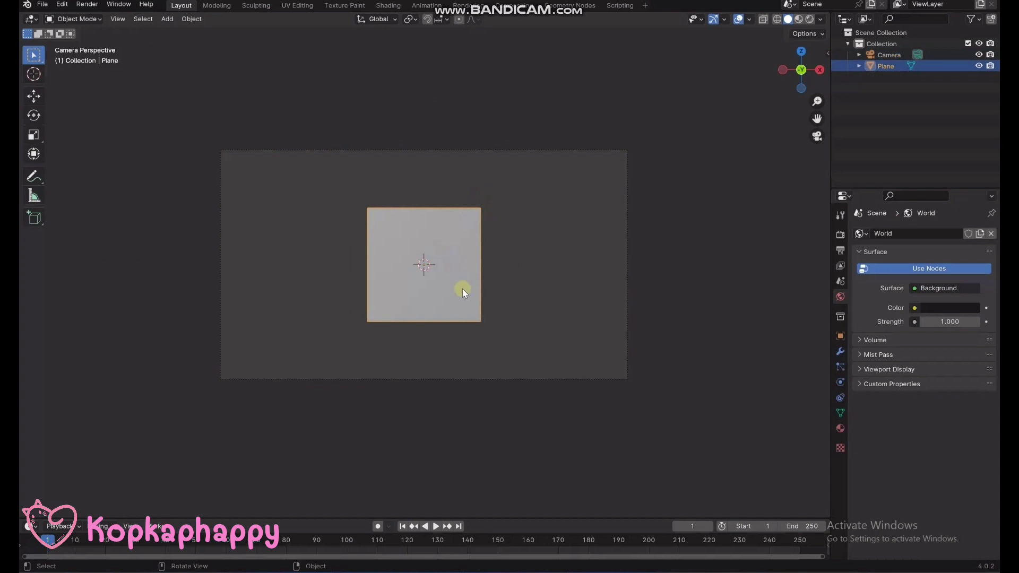
Scale the plane up, widen it along X past the camera frame, and switch to Rendered shading
key("s")
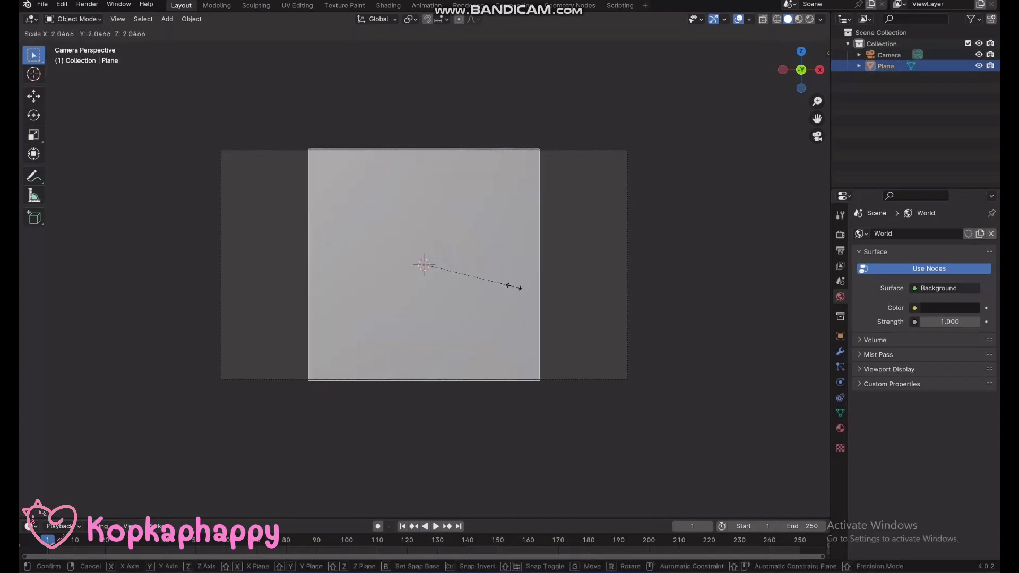
left_click(541, 292)
key("s")
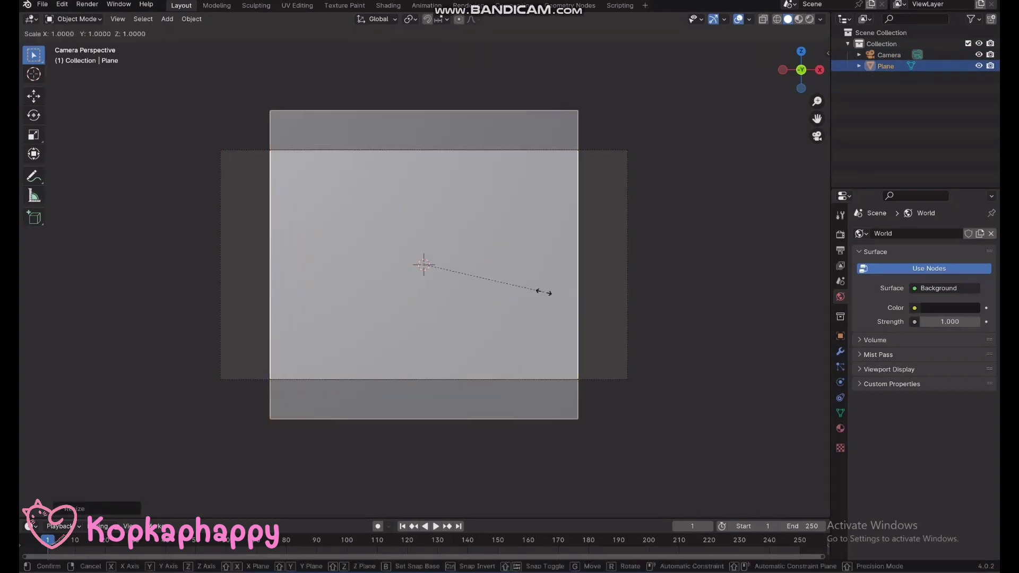
key("x")
left_click(610, 305)
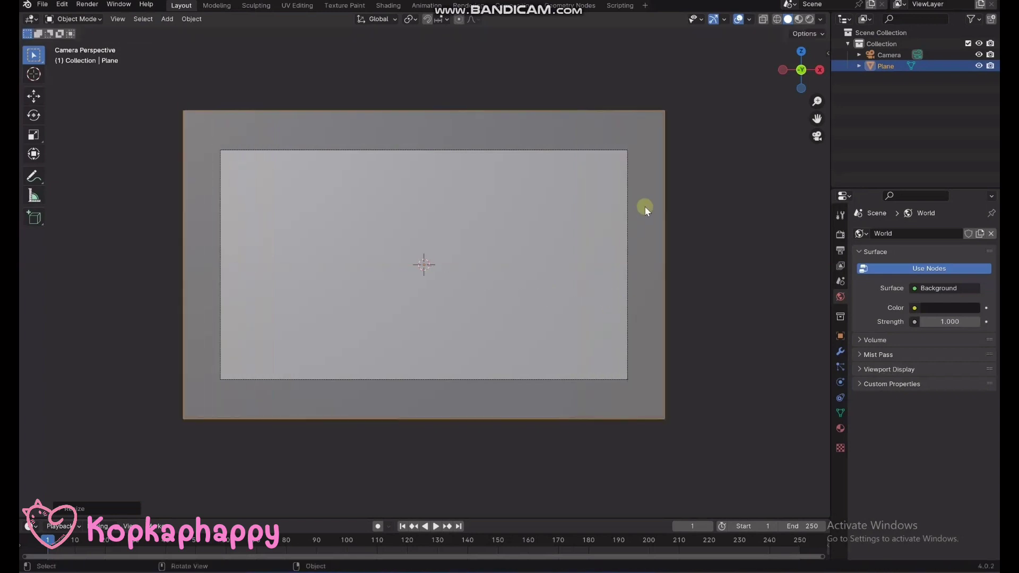
left_click(808, 19)
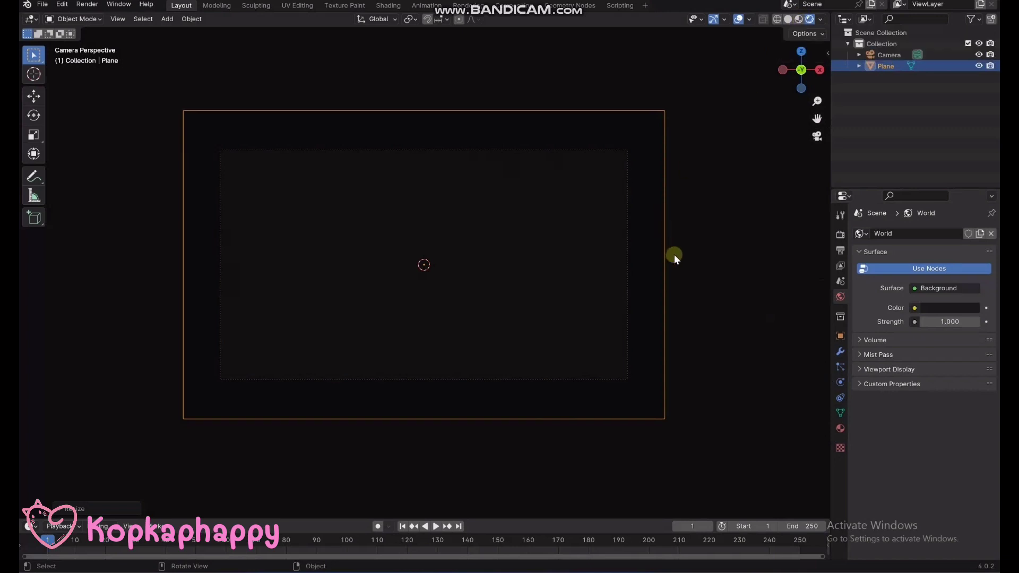
Add a point light at the scene centre and move it along Y toward the camera
key("shift+a")
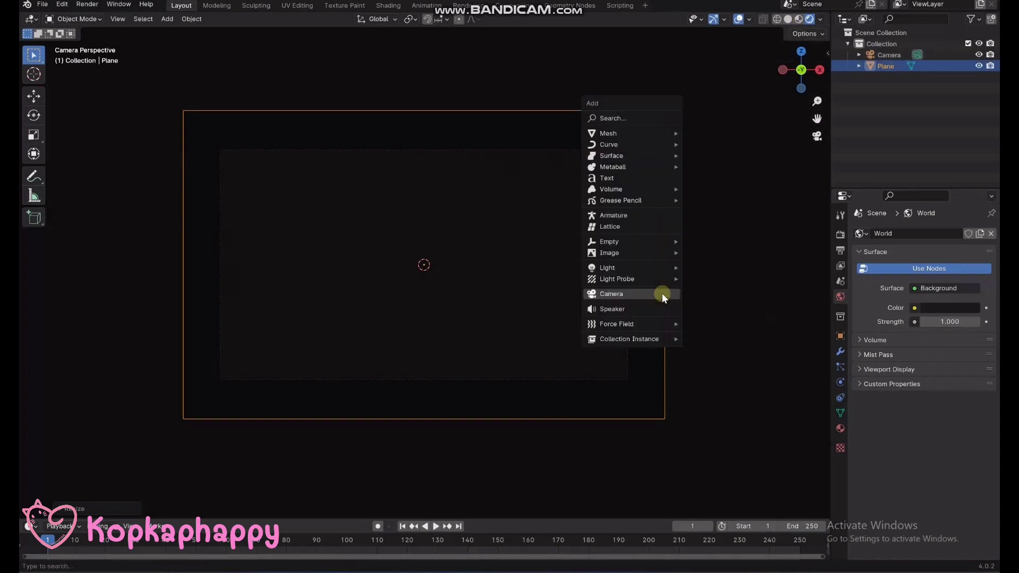
mouse_move(607, 268)
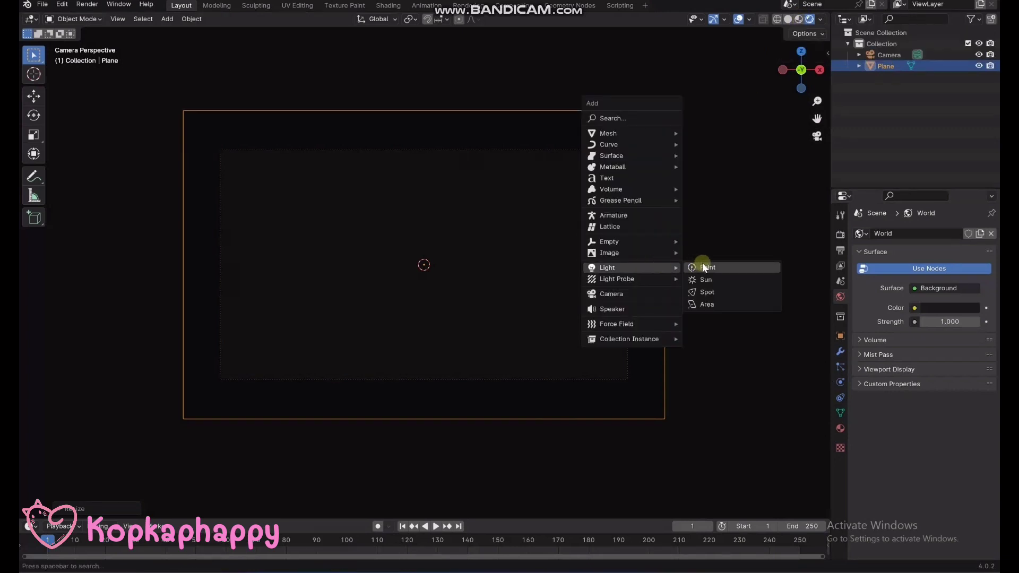
left_click(703, 267)
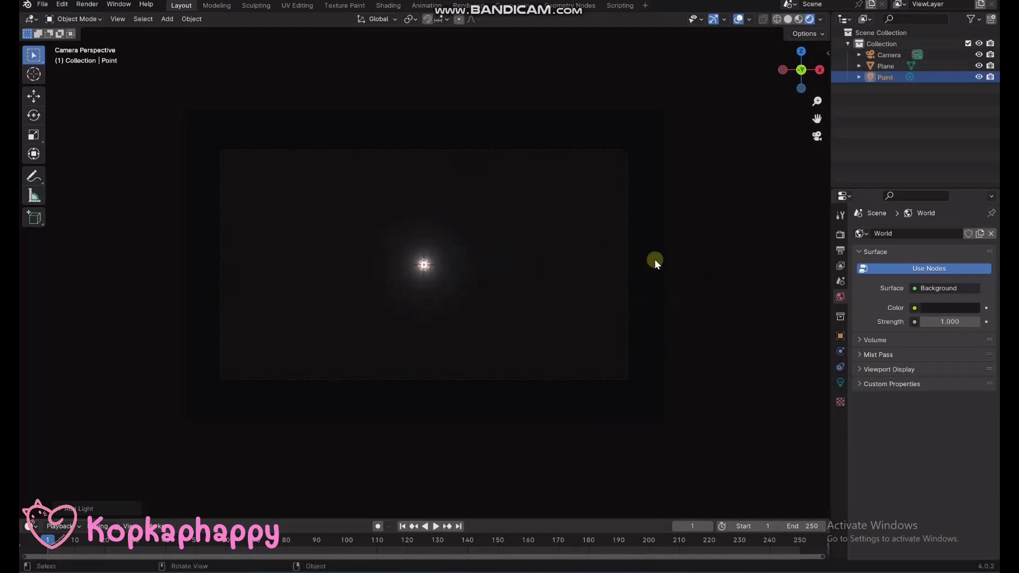
key("g")
key("y")
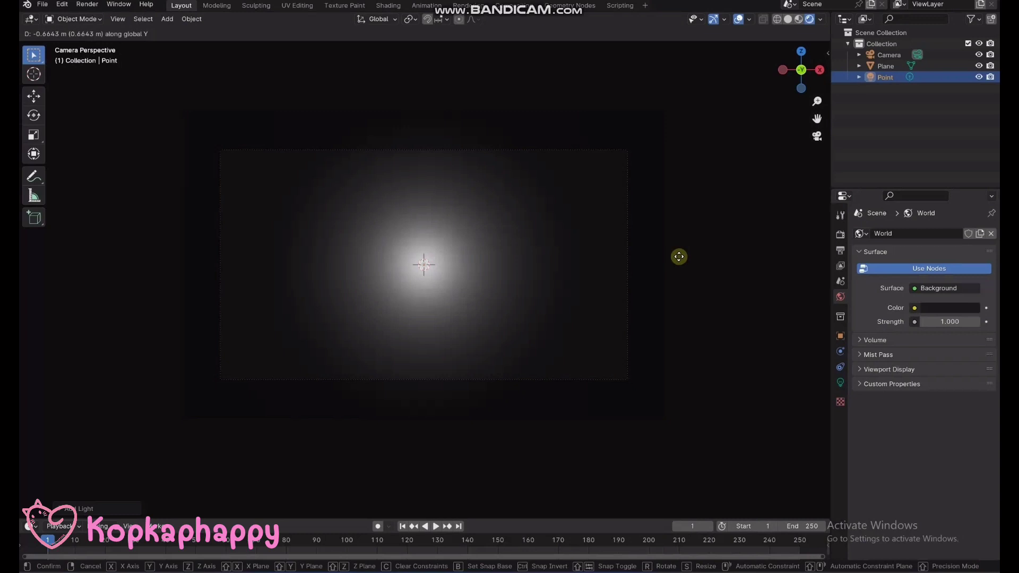
Place the point light and set its radius, trying 10, 2, 5 and 4 m before settling on 3 m
left_click(681, 250)
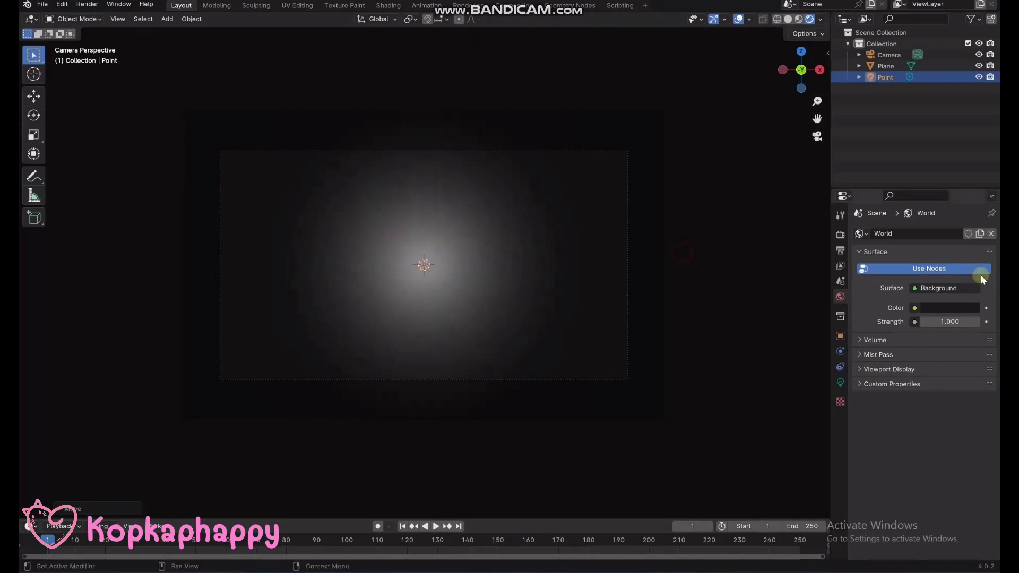
left_click(840, 382)
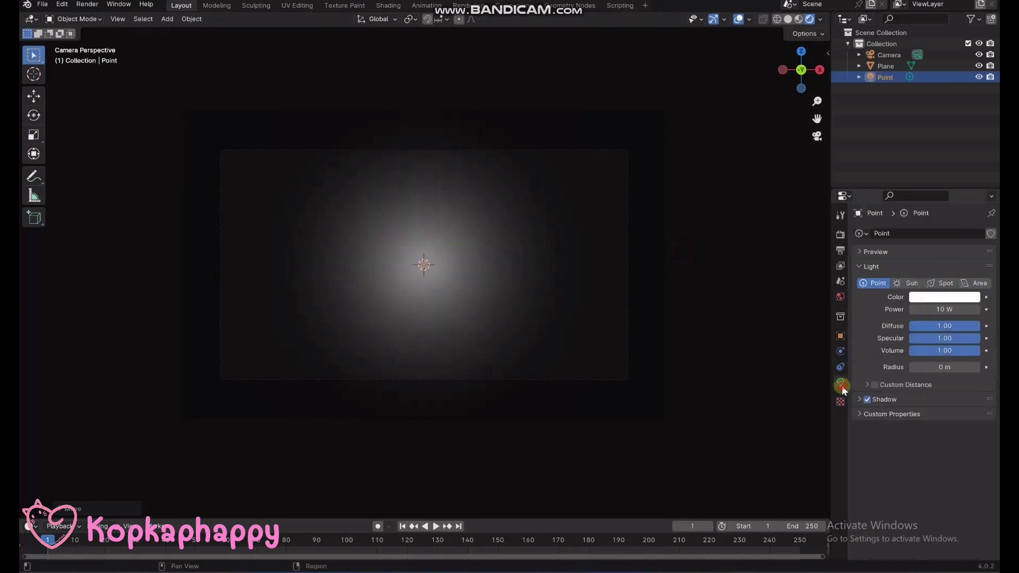
left_click(944, 367)
type("10")
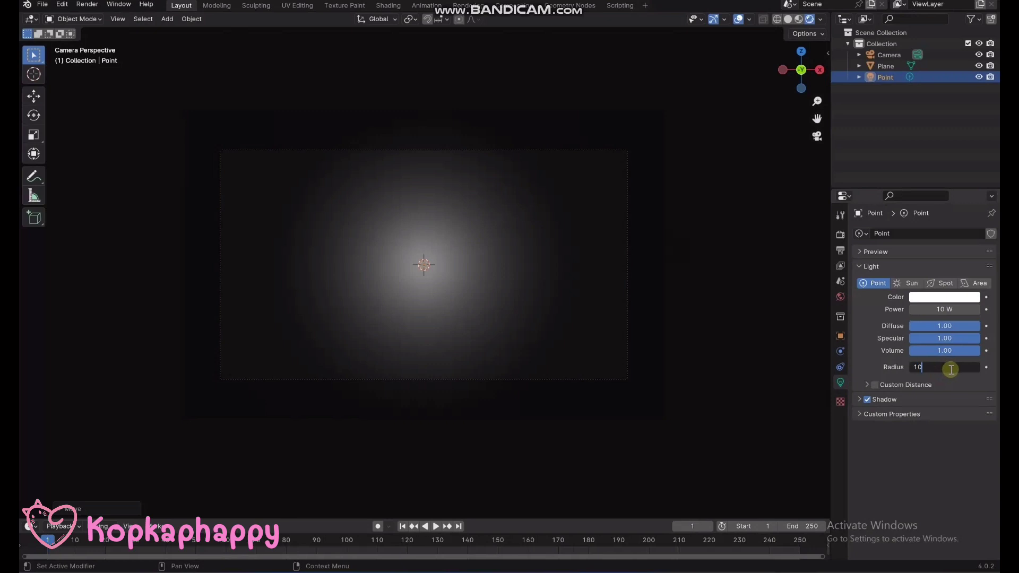
key("Return")
left_click(950, 369)
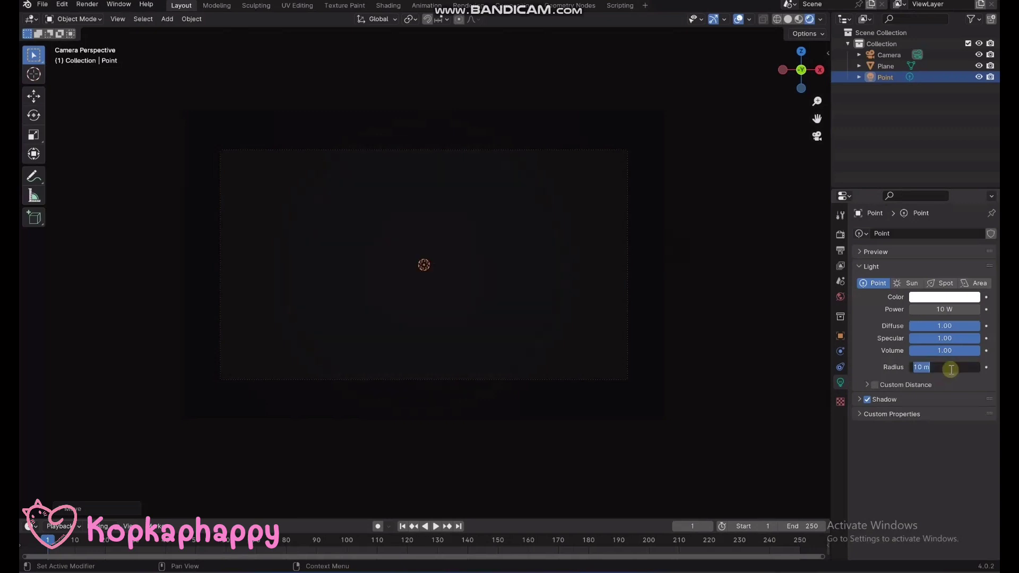
type("2")
key("Return")
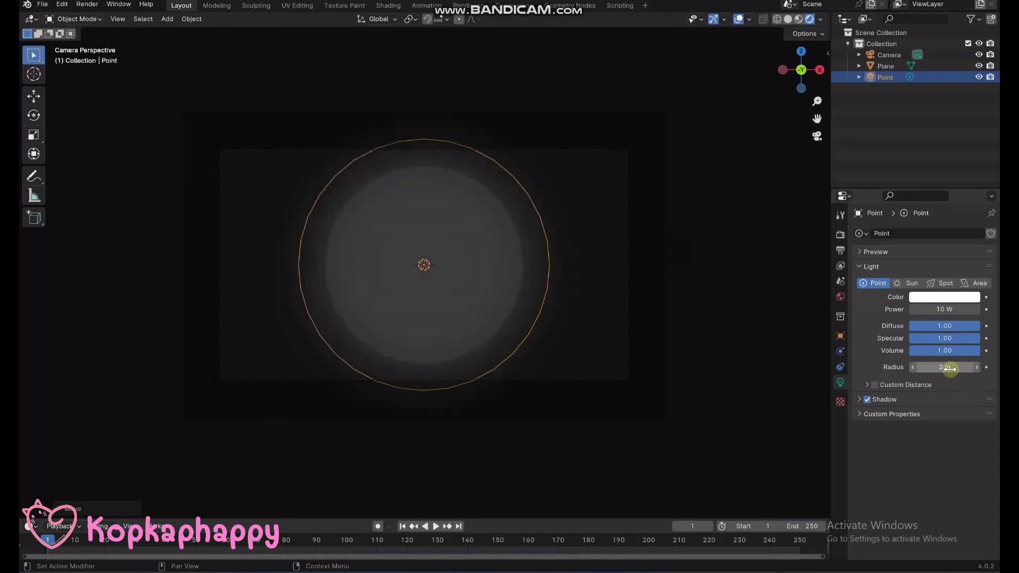
left_click(950, 369)
type("5")
key("Return")
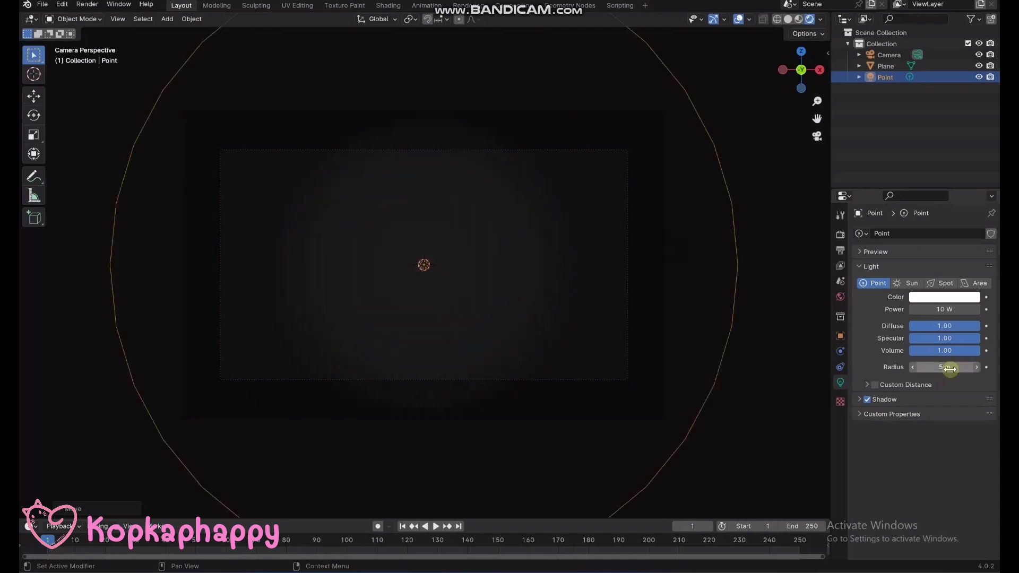
left_click(950, 369)
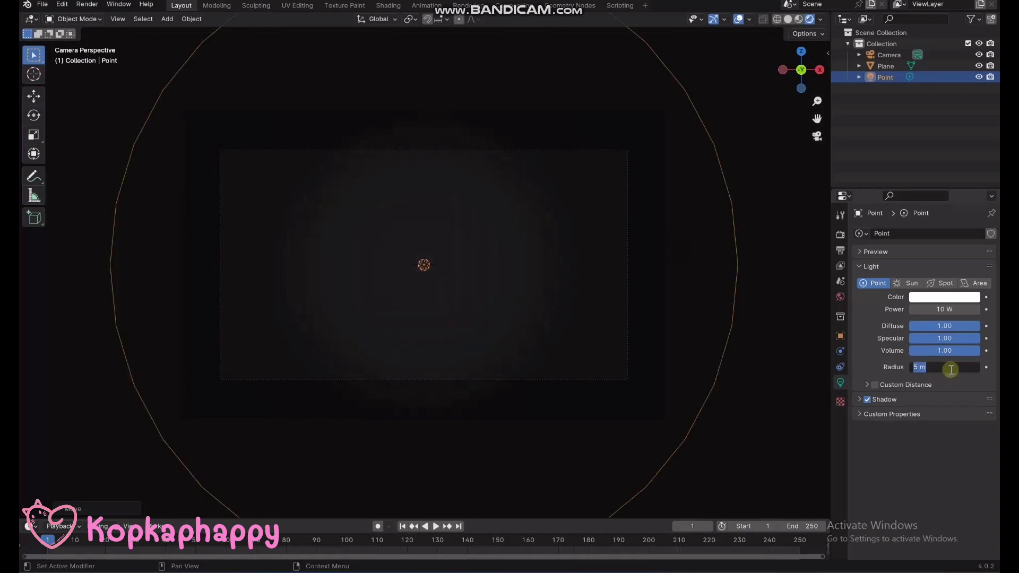
type("4")
key("Return")
left_click(951, 369)
type("3")
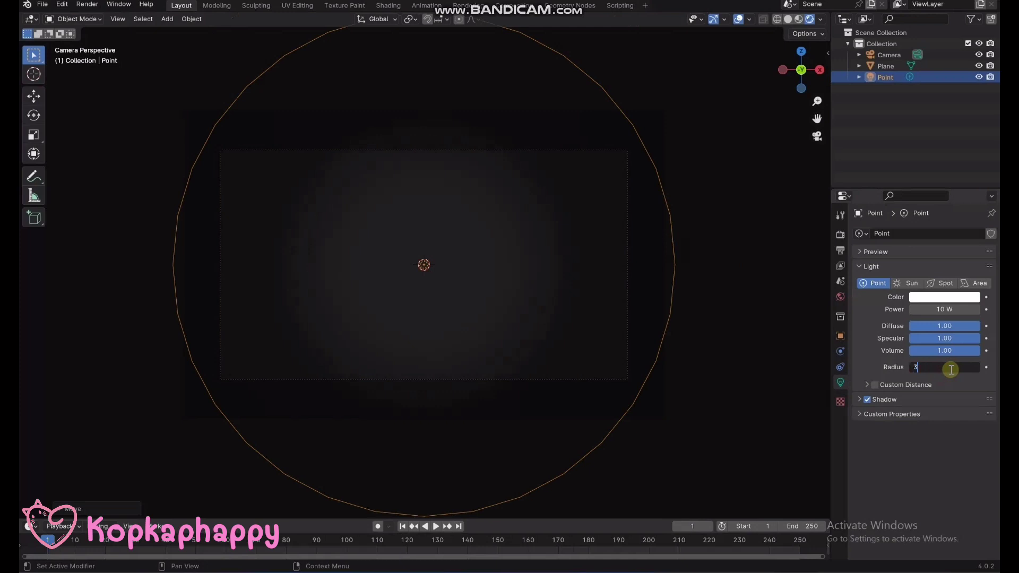
key("Return")
Adjust the light's power, trying 15, 50, 200 and 100 W, and briefly check its shadow settings
left_click(952, 309)
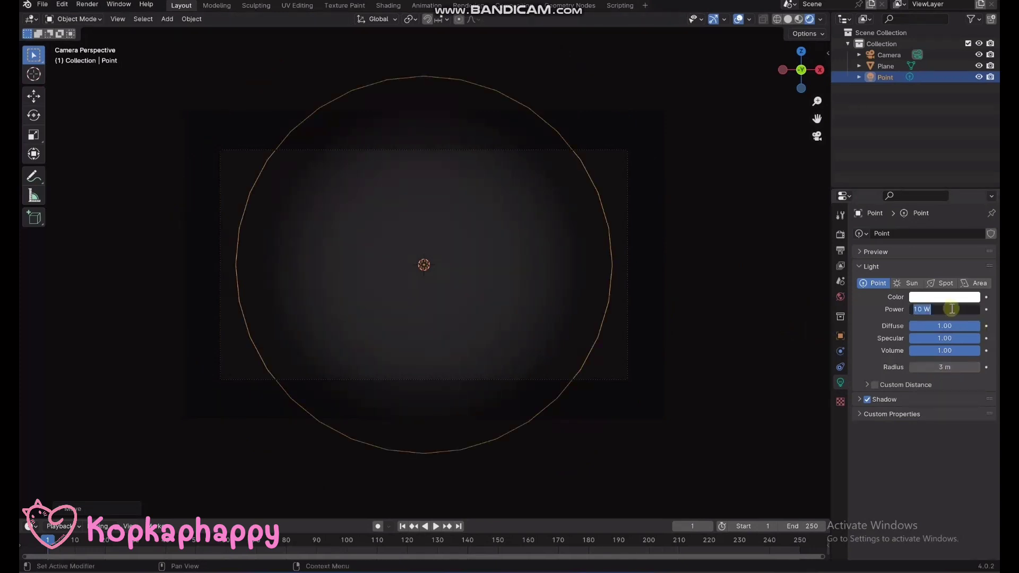
type("15")
key("Return")
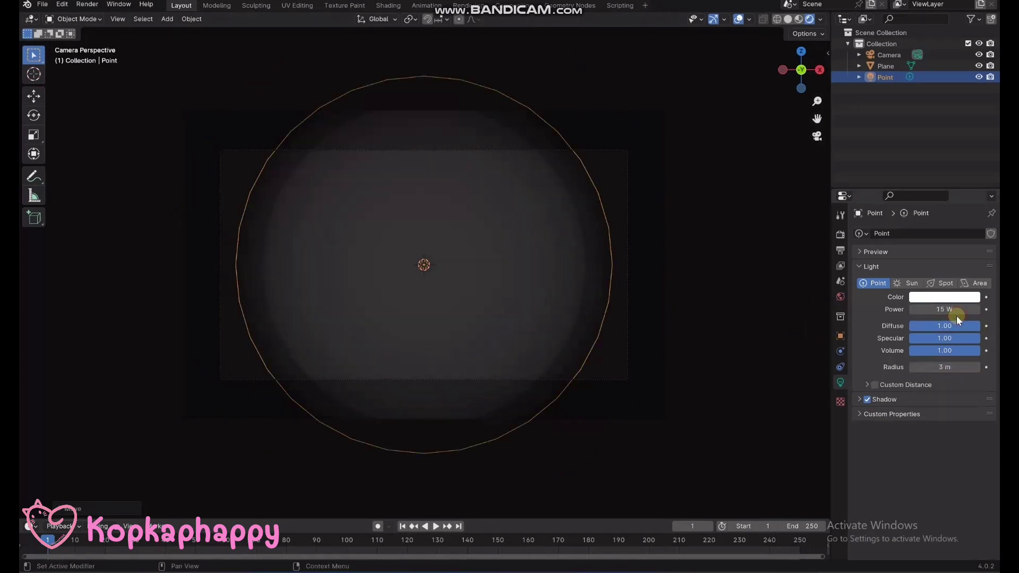
left_click(955, 310)
type("50")
key("Return")
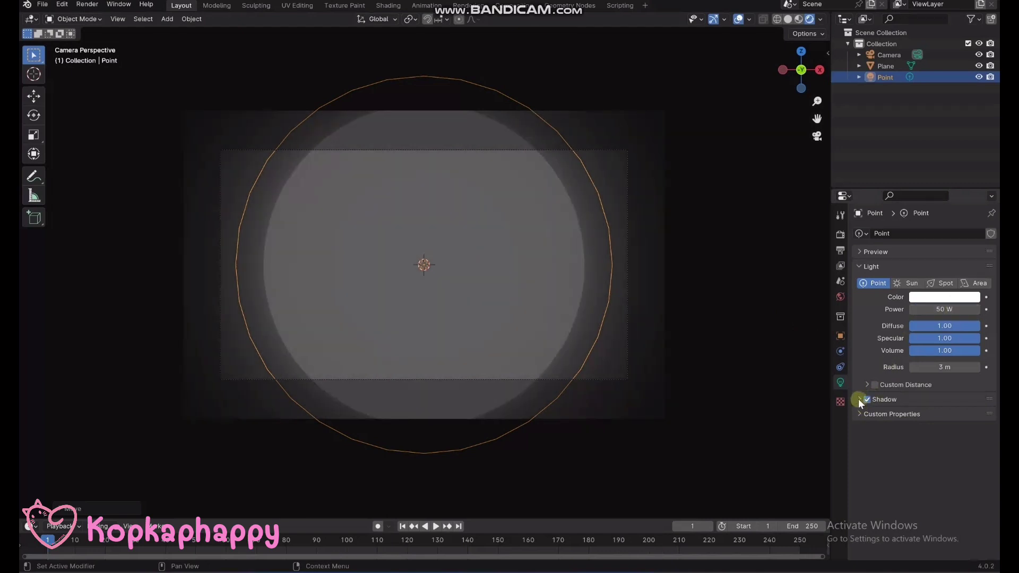
left_click(859, 399)
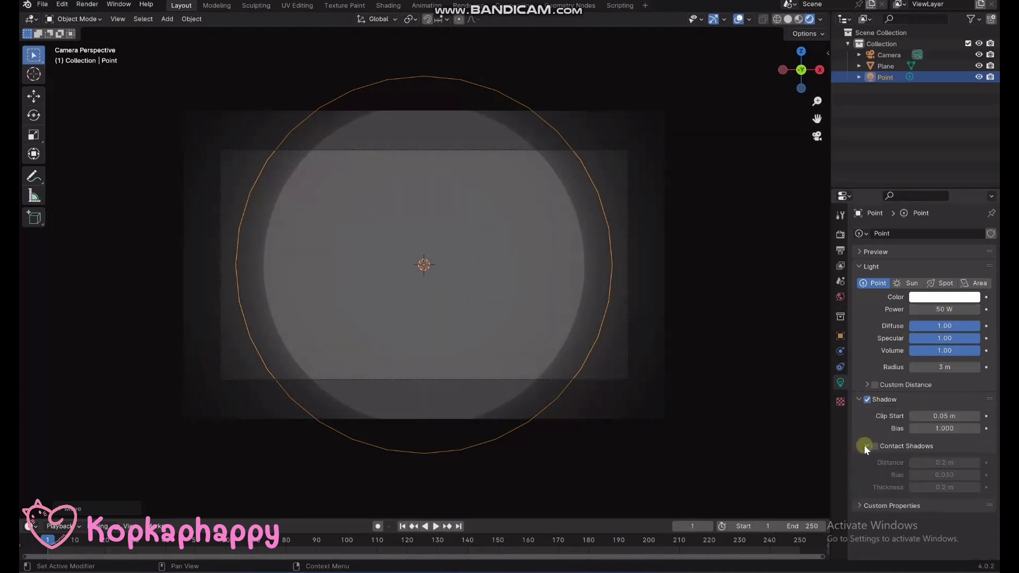
left_click(859, 399)
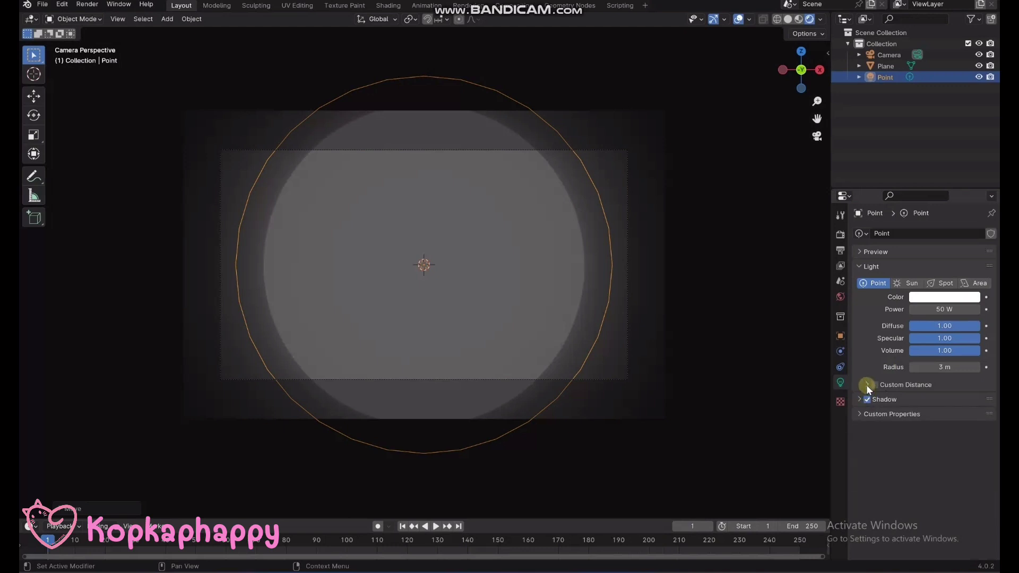
left_click(945, 310)
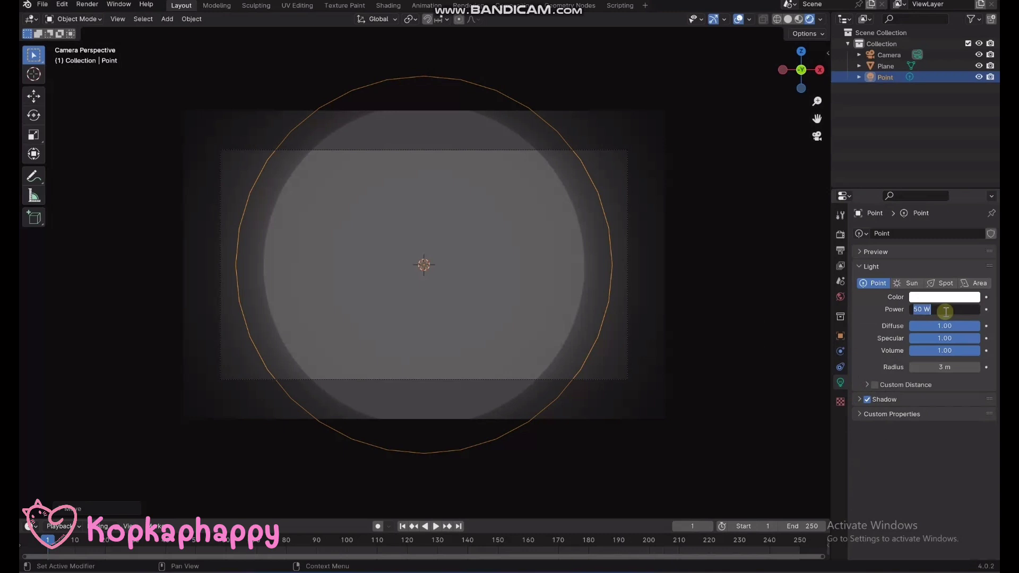
type("200")
key("Return")
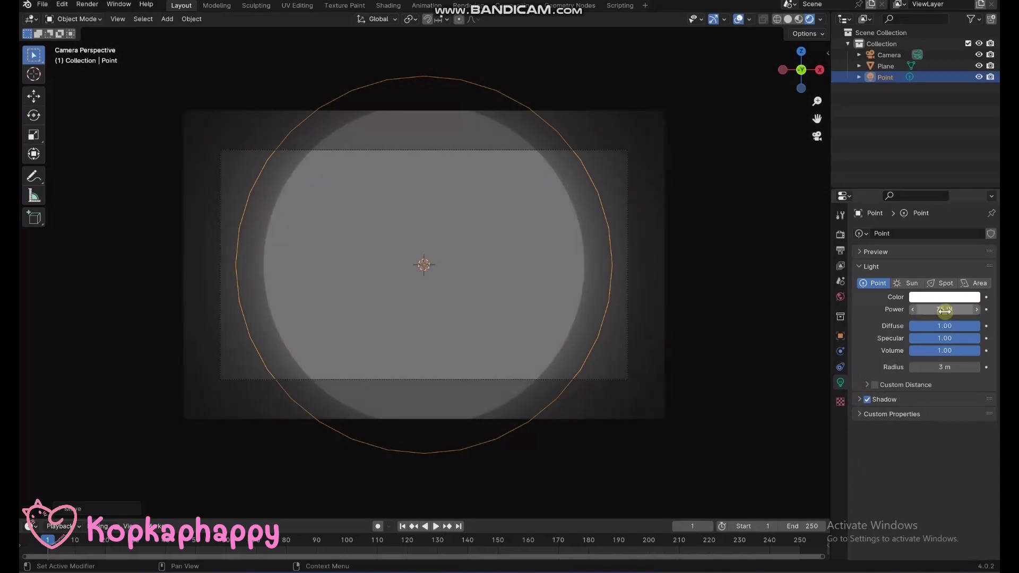
left_click(945, 310)
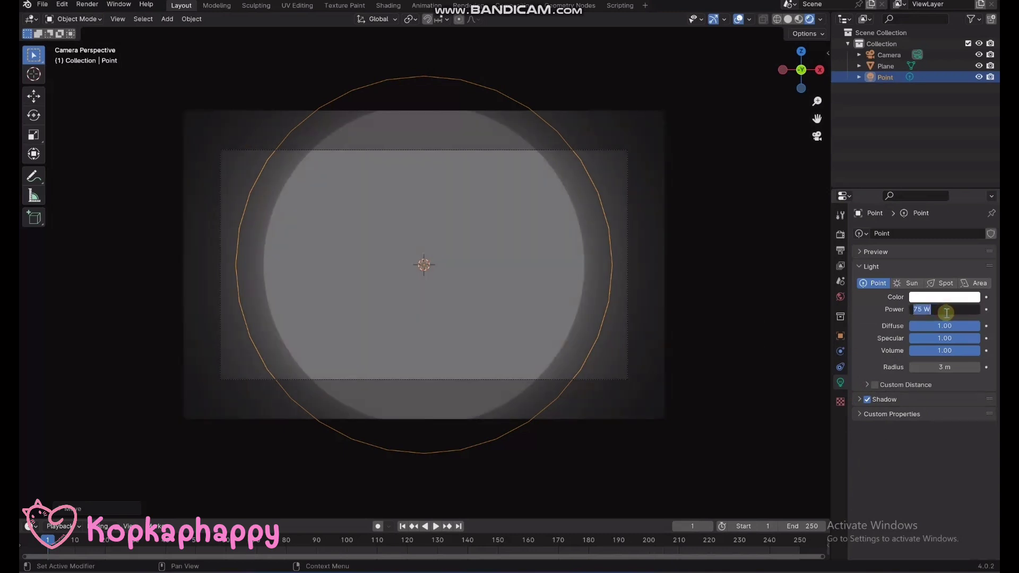
type("100")
key("Return")
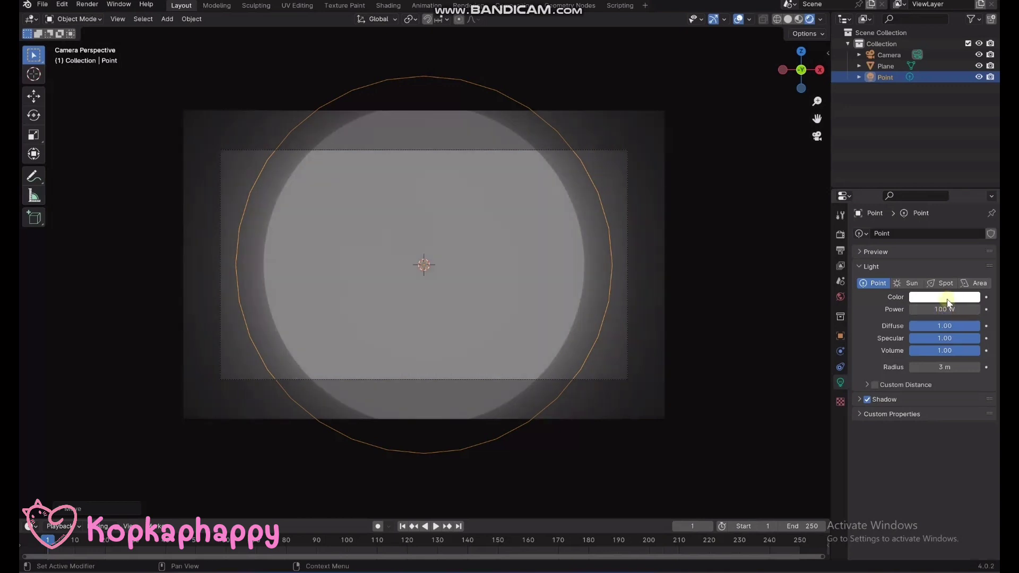
Tint the light pale pink and set its power to 200 W
left_click(942, 298)
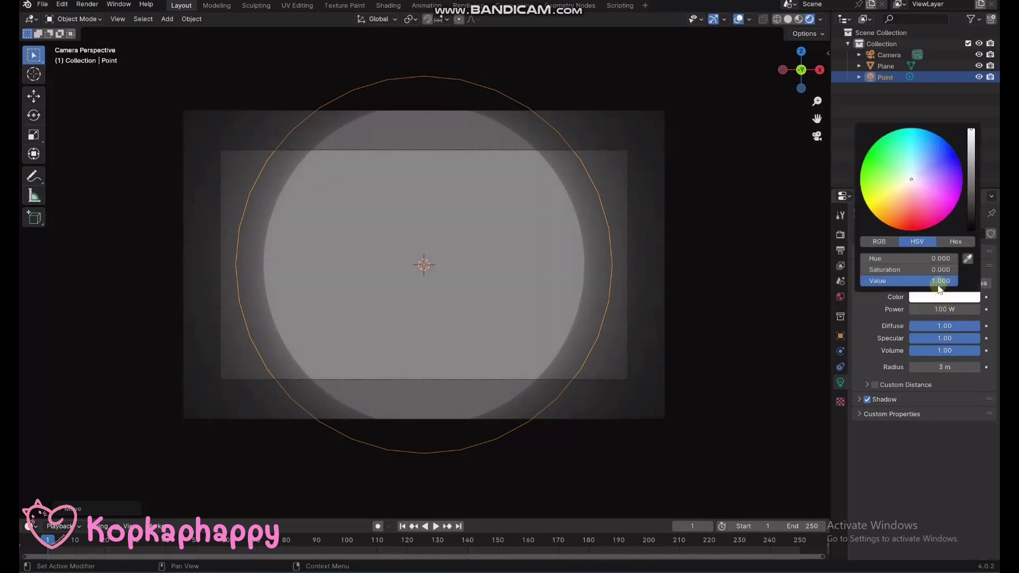
left_click(916, 183)
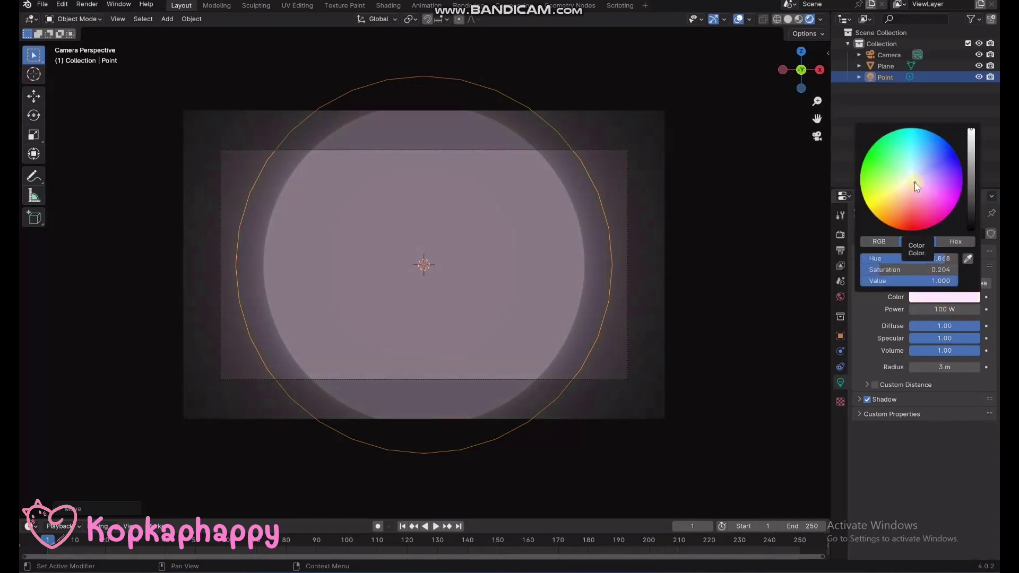
left_click(947, 311)
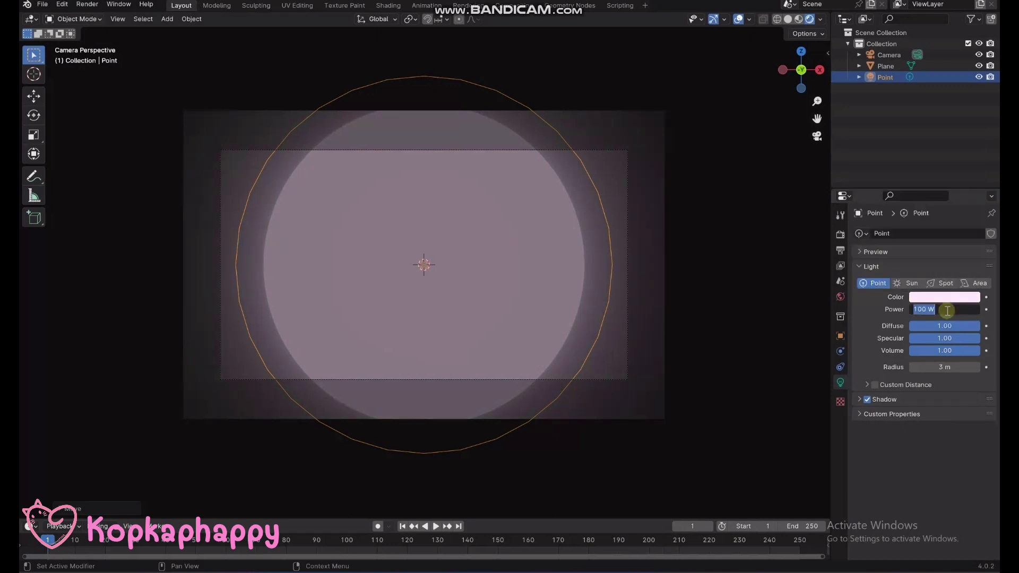
type("200")
key("Return")
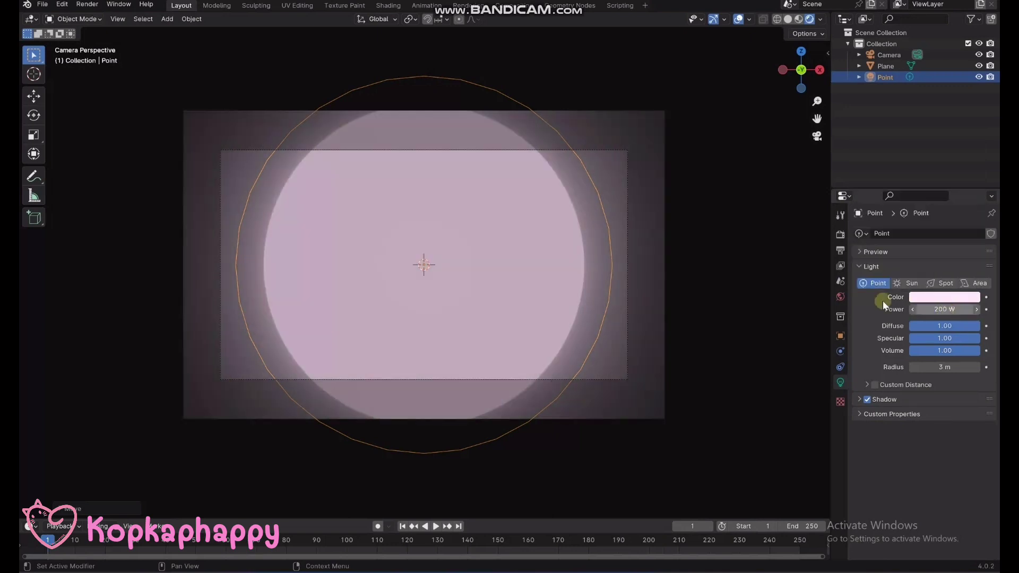
left_click(540, 245)
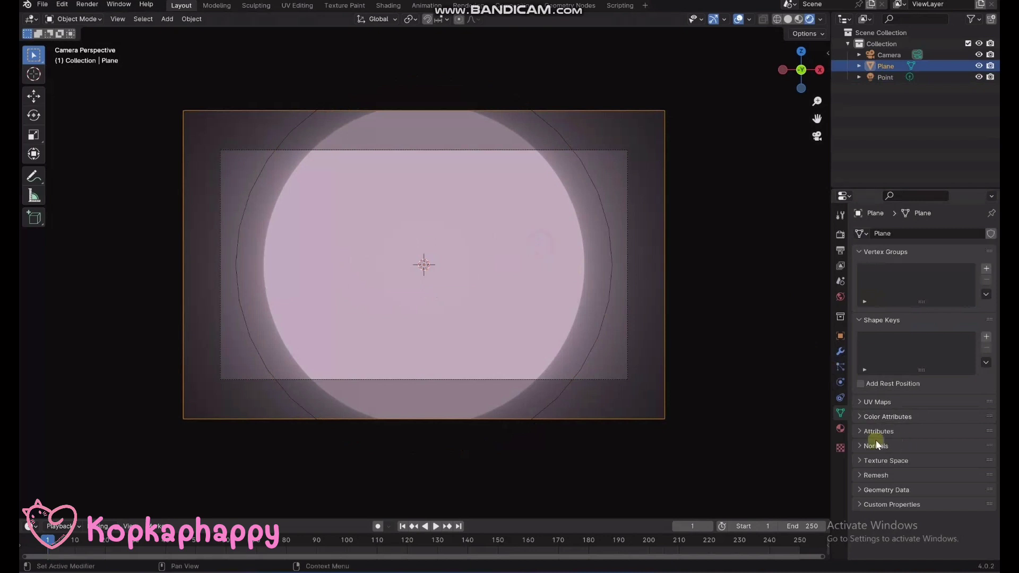
Give the plane a new material, trying an Emission shader at 0.1 strength before reverting to Principled BSDF
left_click(840, 428)
left_click(922, 279)
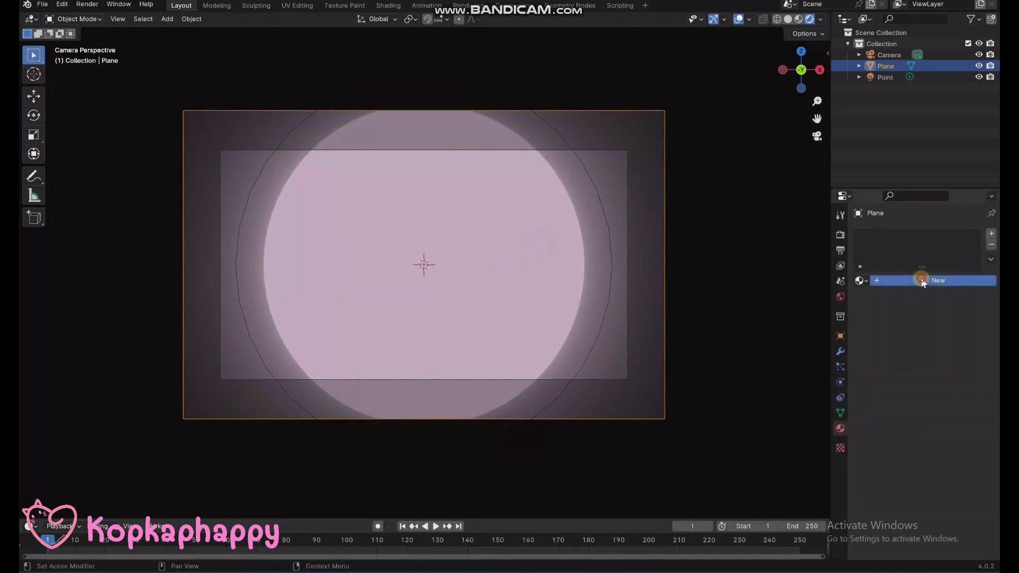
left_click(933, 369)
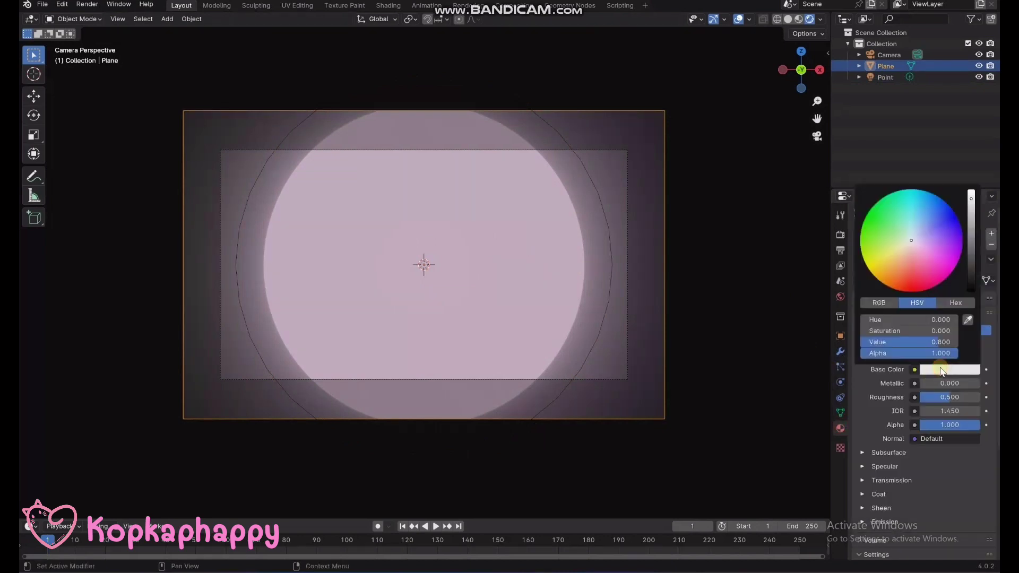
left_click(930, 349)
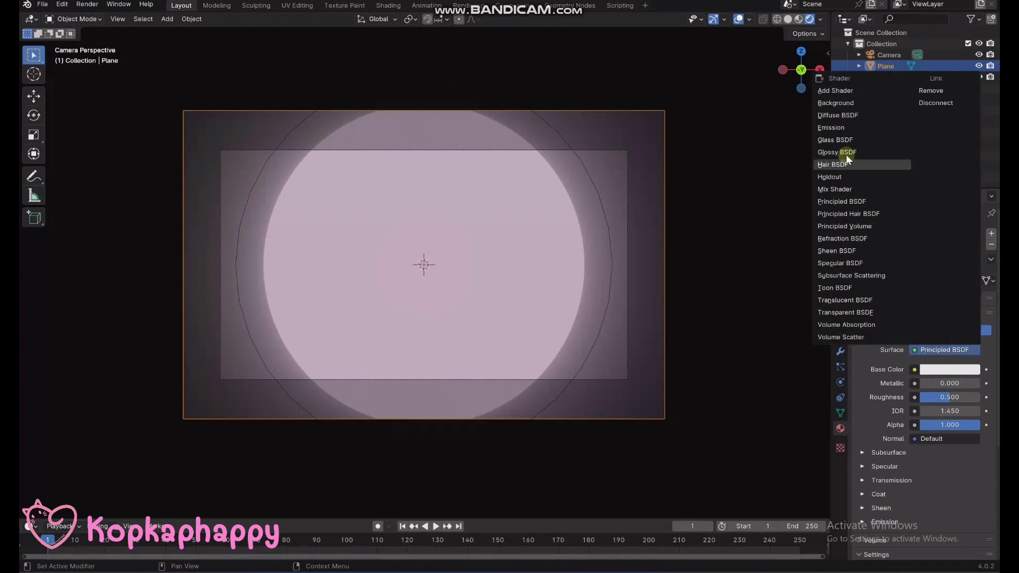
left_click(840, 127)
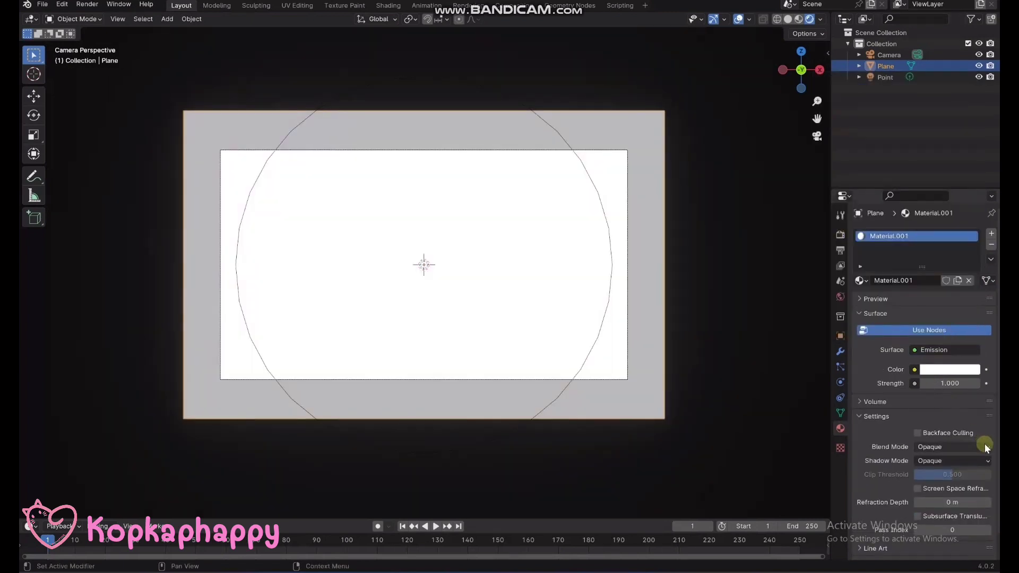
left_click(954, 383)
type("0.1")
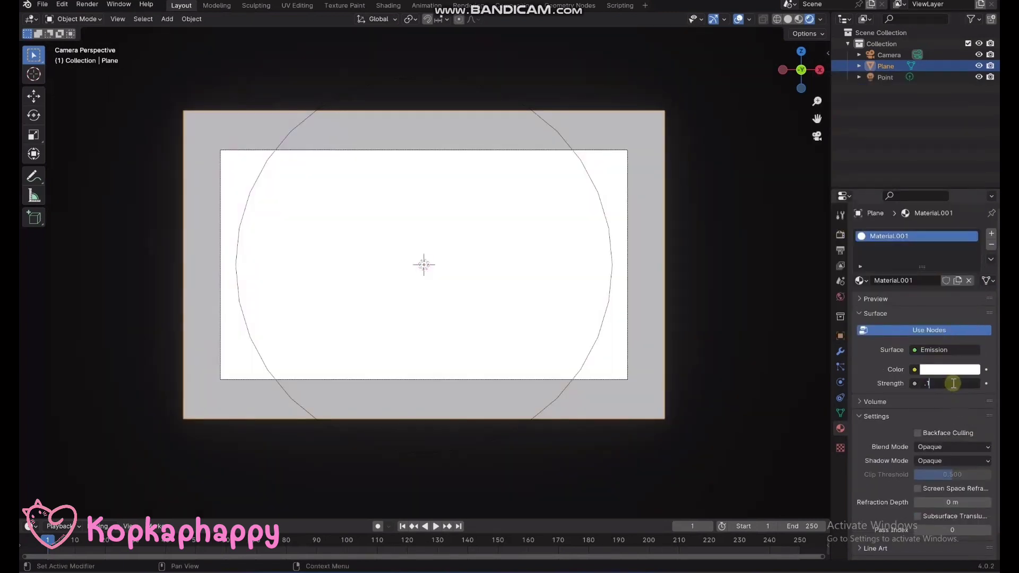
key("Return")
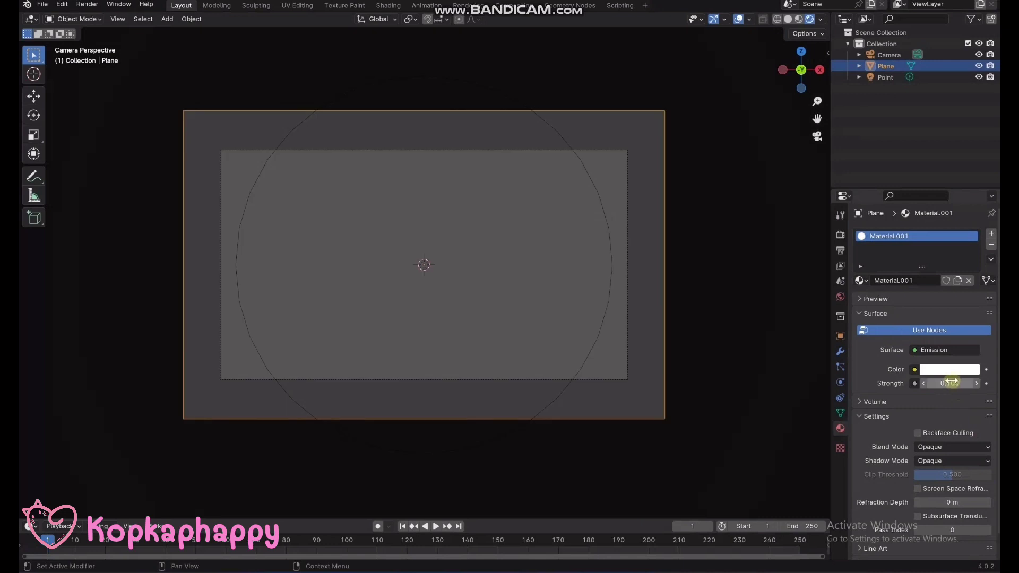
left_click(948, 351)
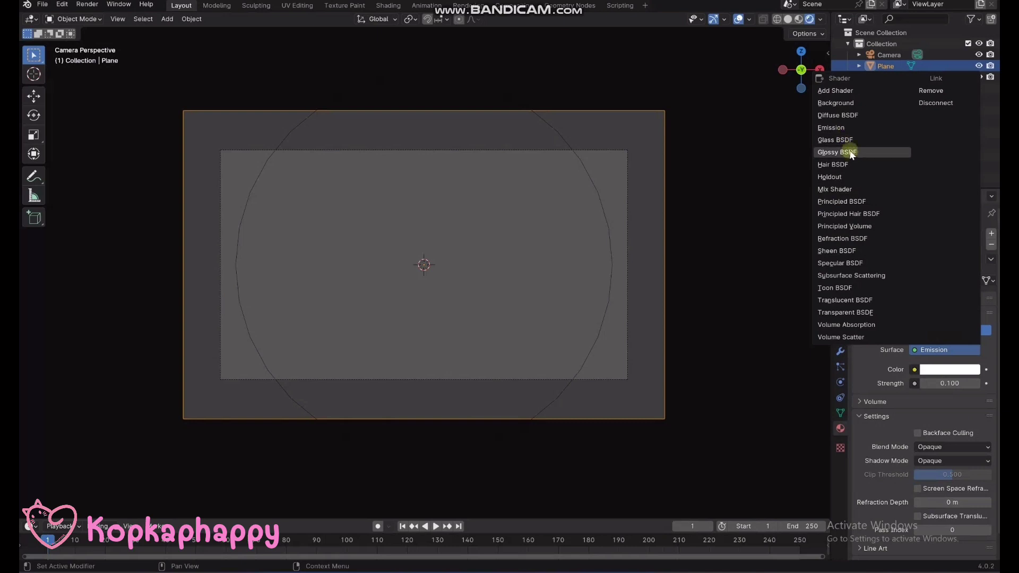
left_click(849, 200)
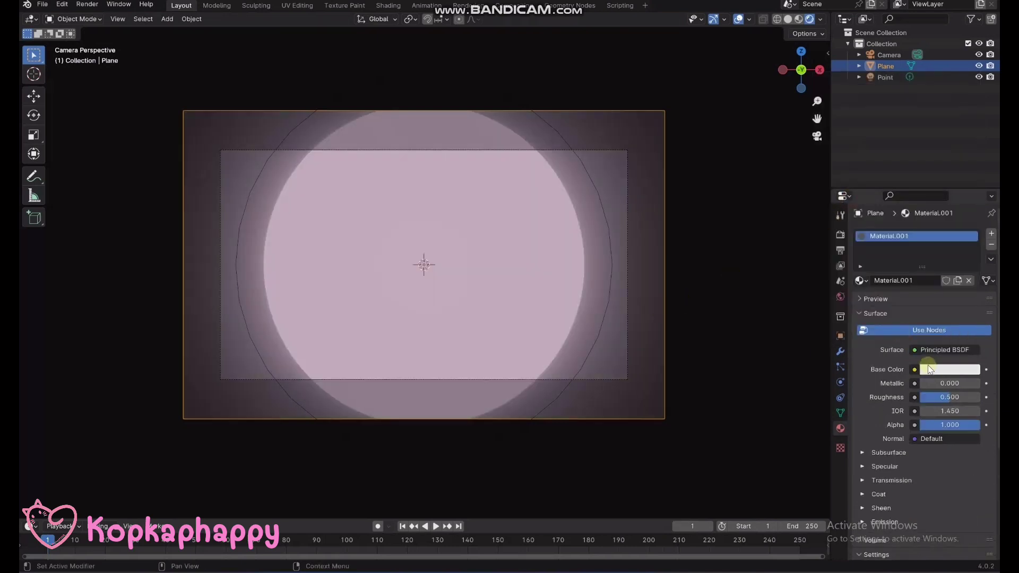
Tune the material, ending at Metallic 0.1 and Roughness 0.9
left_click(936, 381)
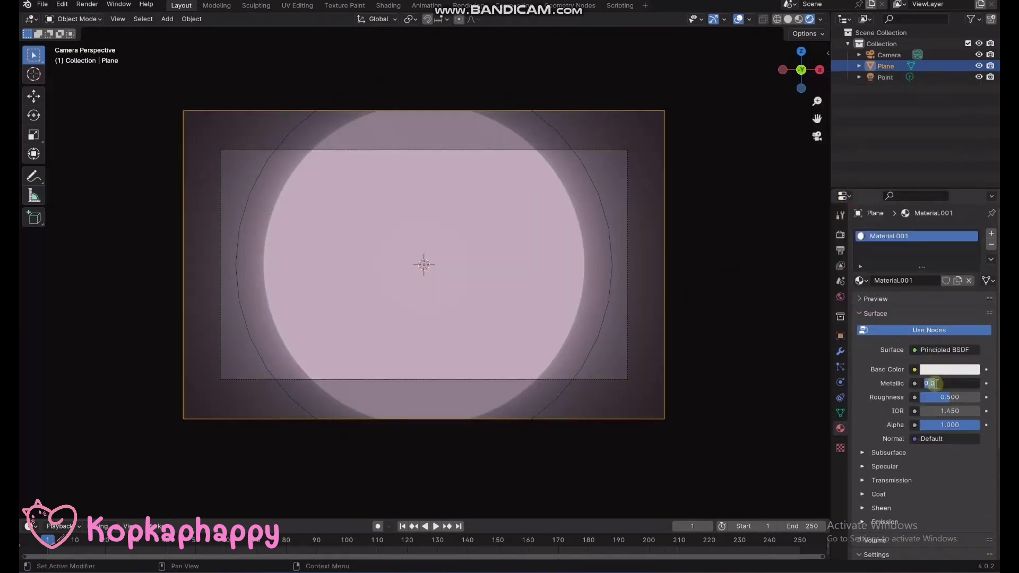
type("0.2")
key("Return")
left_click(948, 398)
type("0.8")
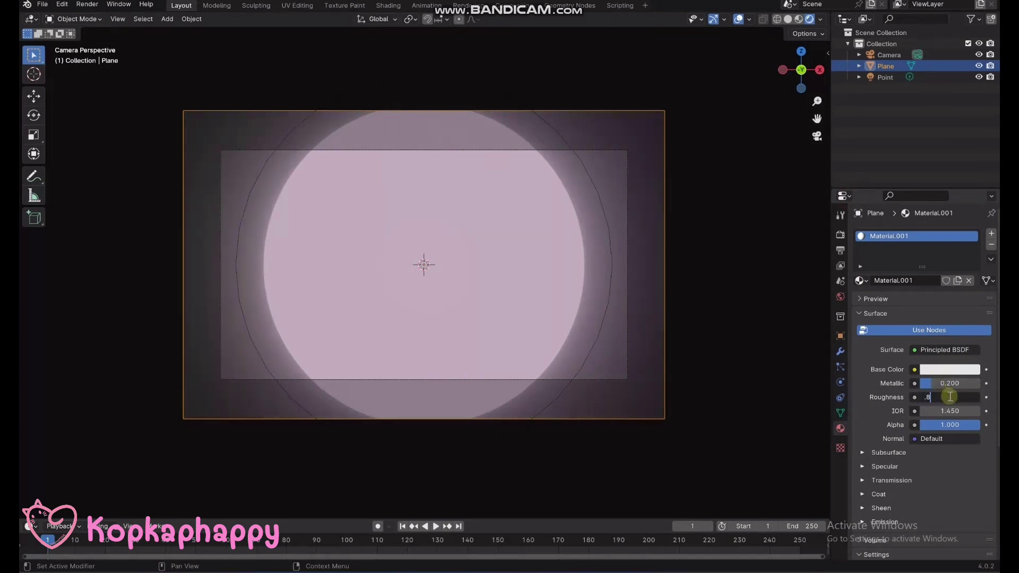
key("Return")
left_click(949, 398)
type(".")
type("9")
key("Return")
left_click(946, 383)
type("0.1")
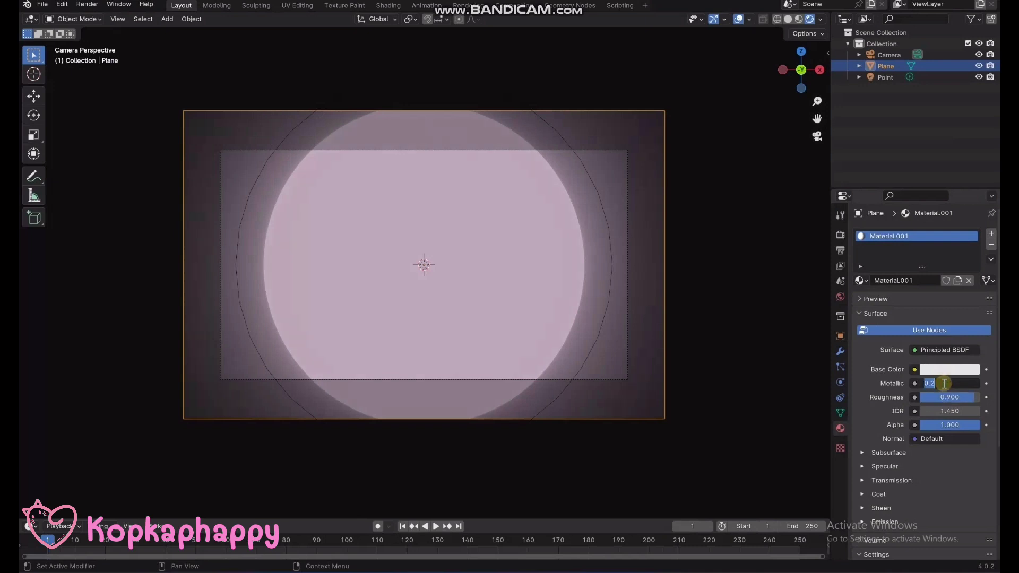
key("Return")
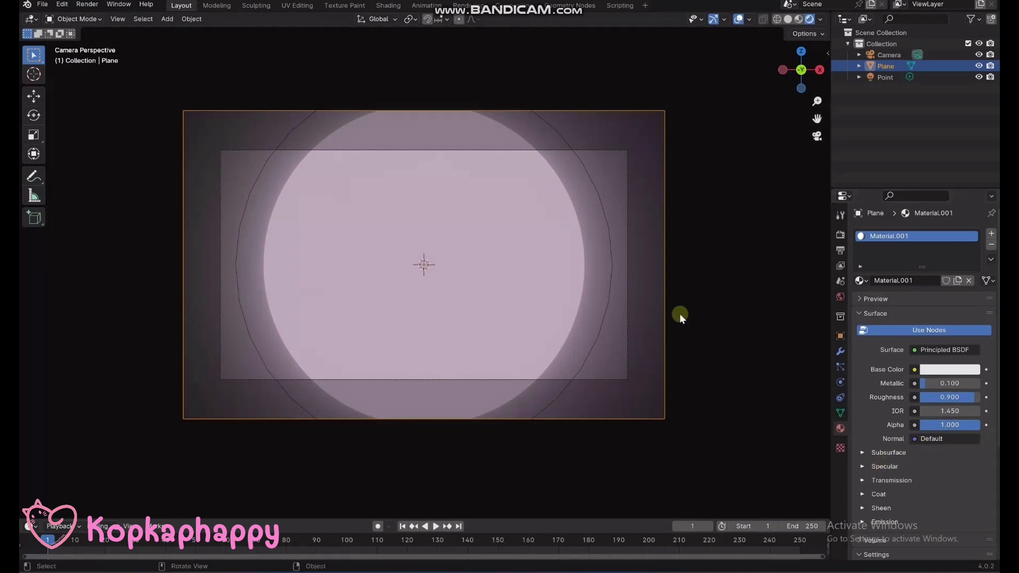
Add a blank grease pencil object and rename it Bulb in the Outliner
left_click(773, 361)
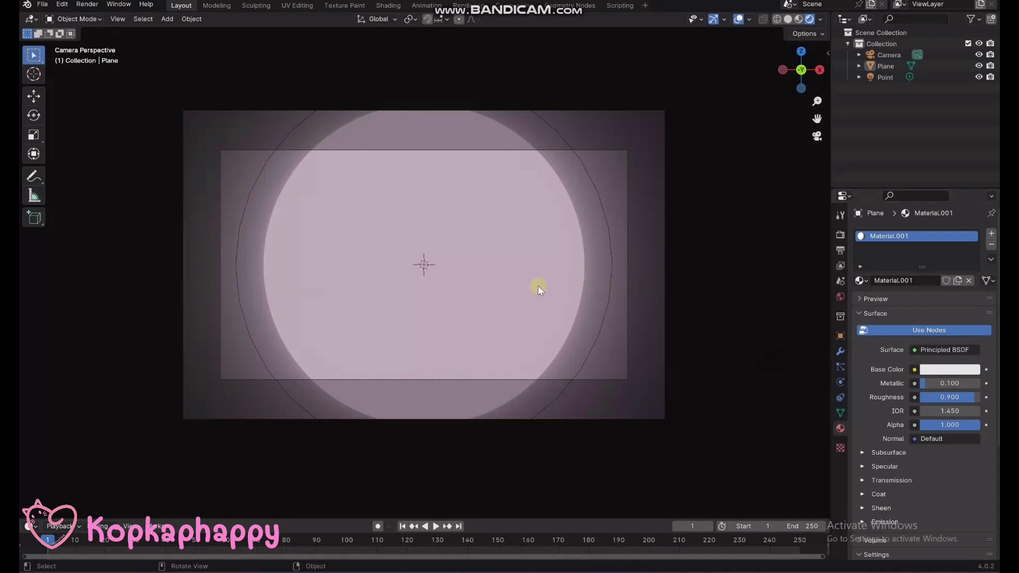
key("KP_3")
key("KP_1")
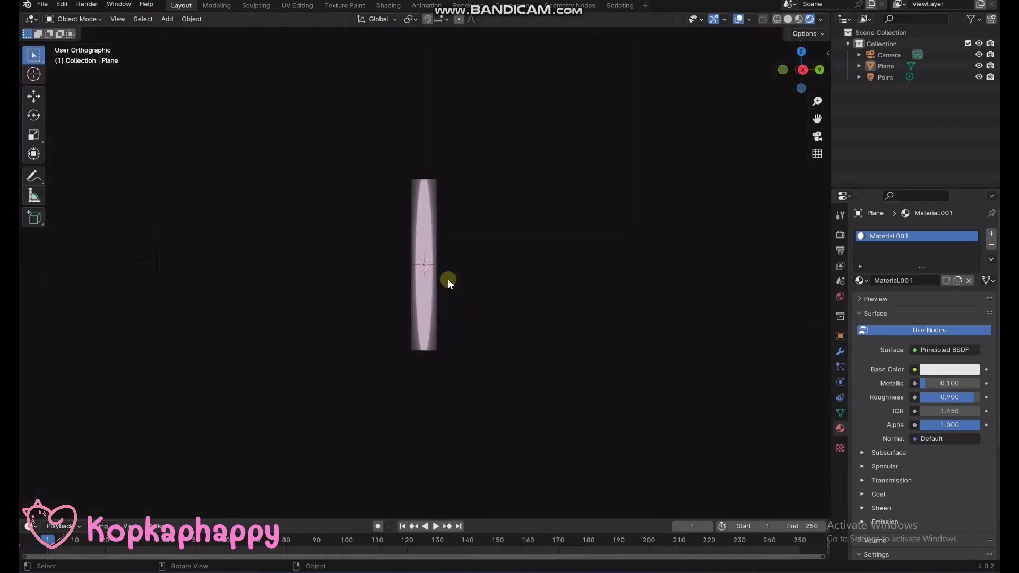
key("KP_0")
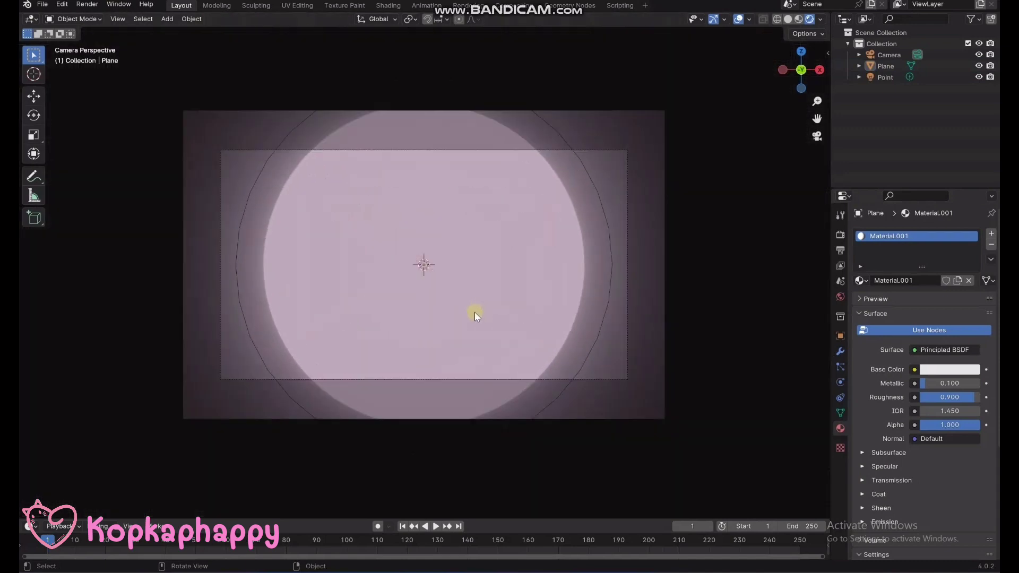
key("shift+a")
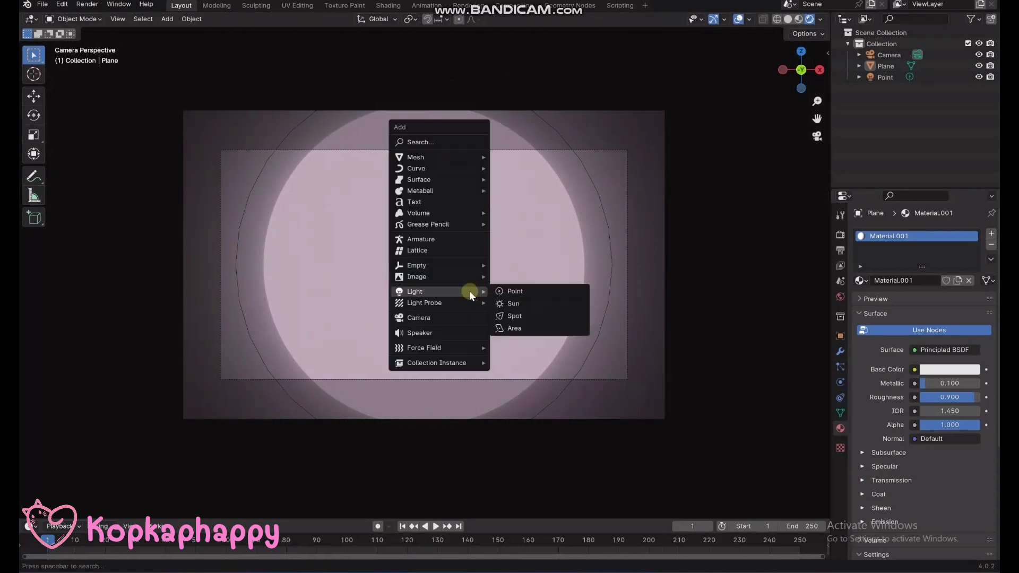
mouse_move(428, 224)
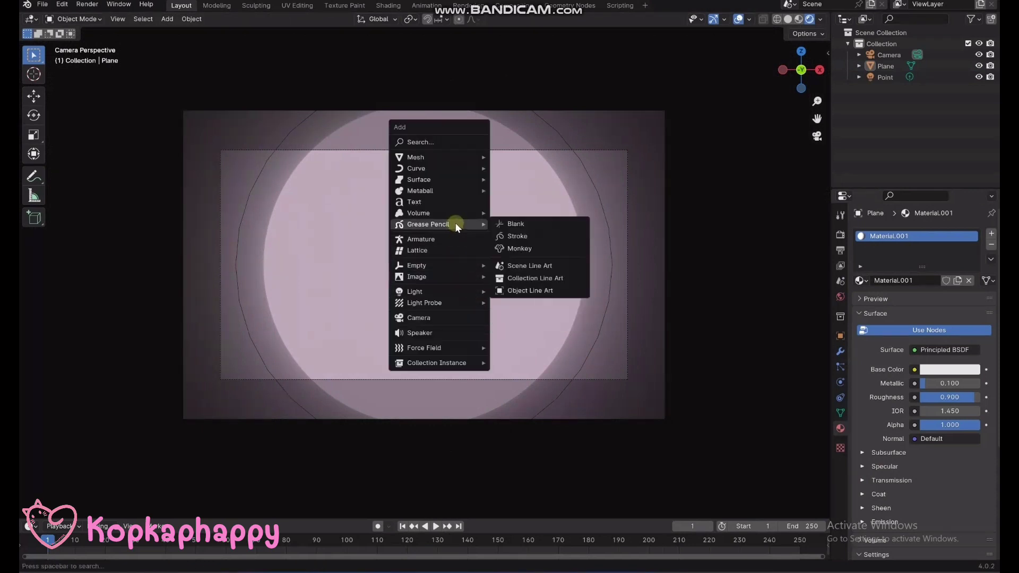
left_click(515, 225)
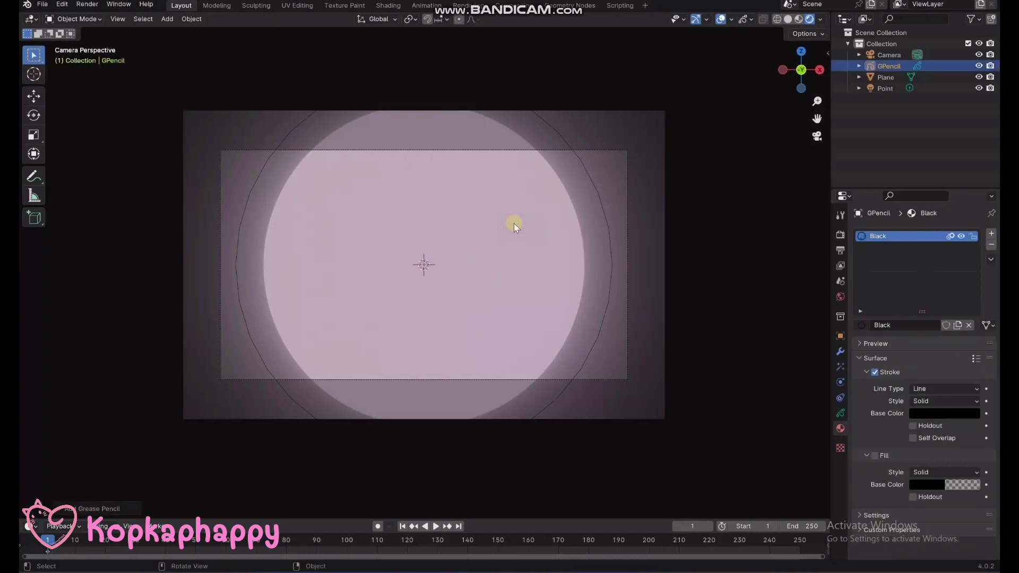
double_click(889, 65)
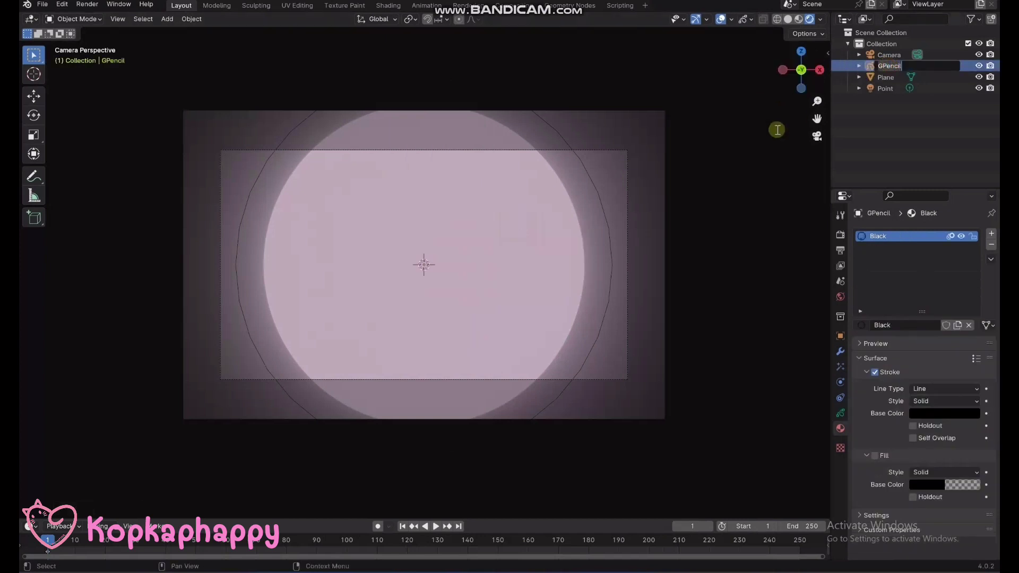
type("Bul")
type("b")
key("Return")
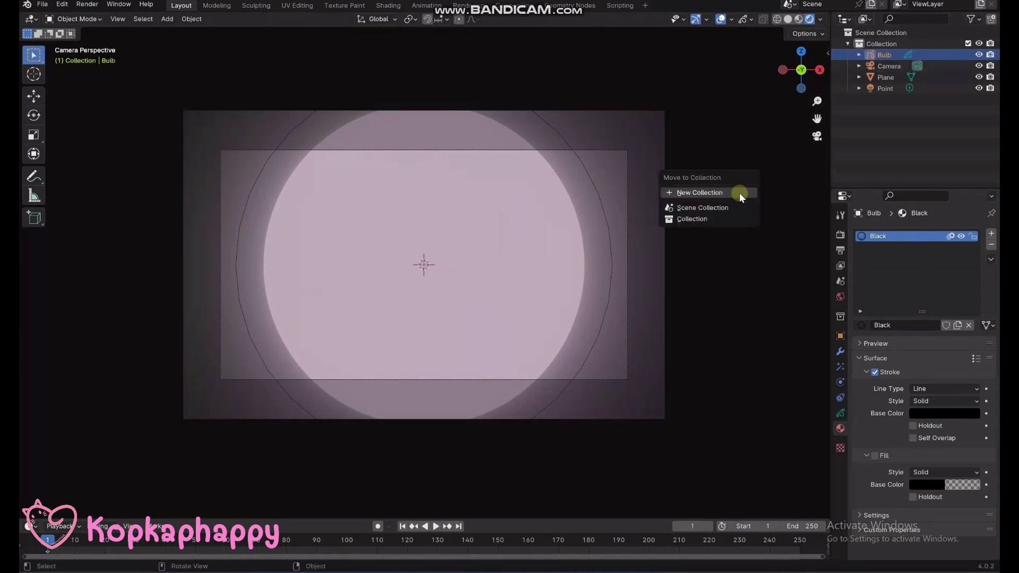
Move Bulb into a new collection named Bulb
left_click(739, 193)
type("Bulb")
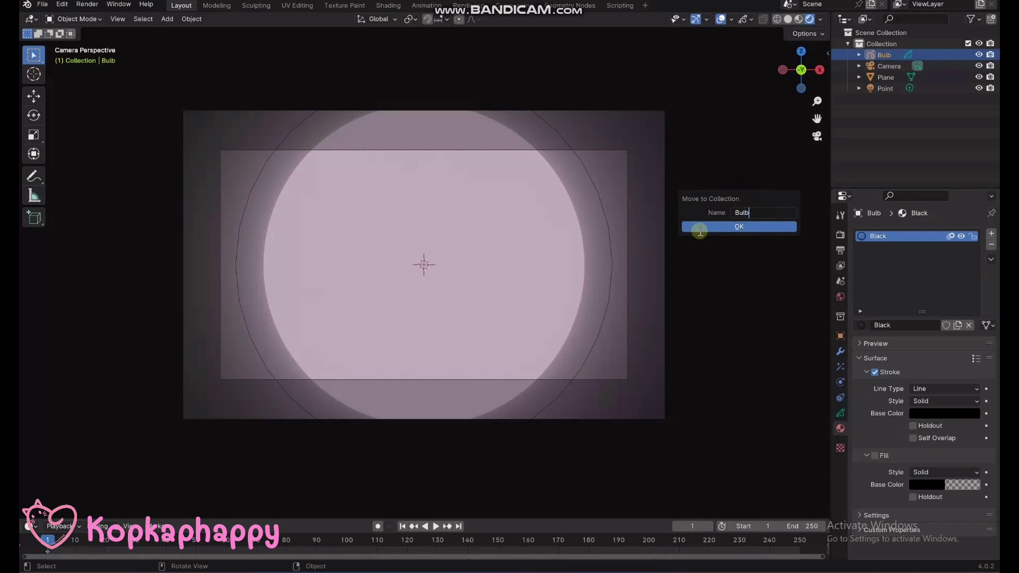
key("Return")
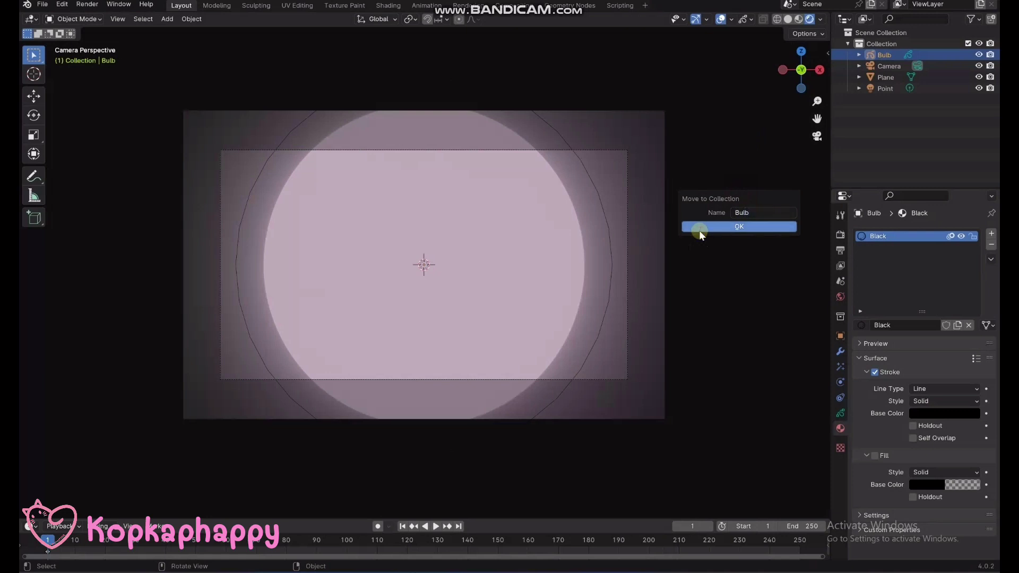
left_click(699, 230)
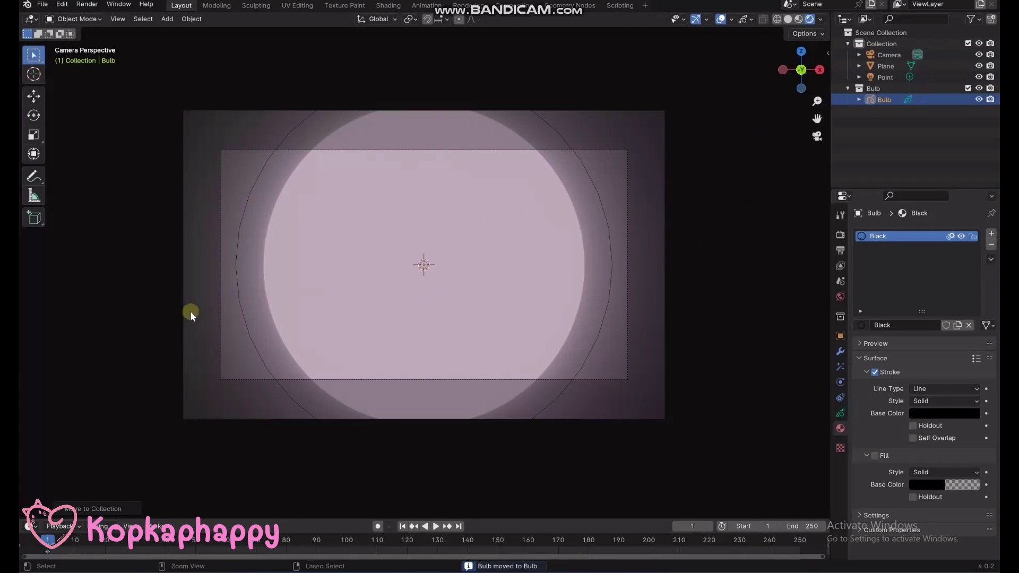
key("ctrl+Tab")
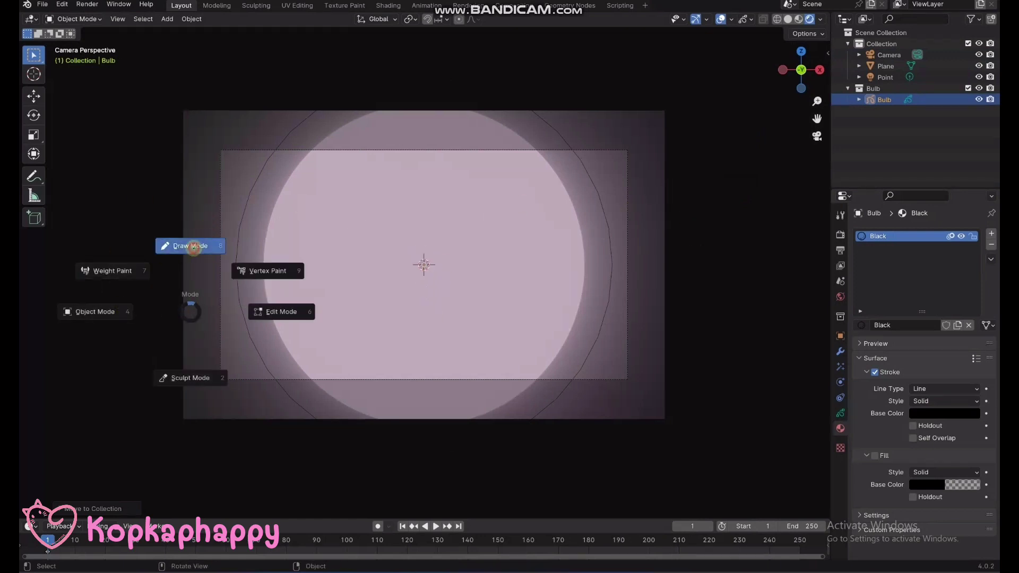
Put Bulb in Draw Mode with the Circle tool, pressure off, strength 1.000
left_click(194, 248)
left_click(34, 294)
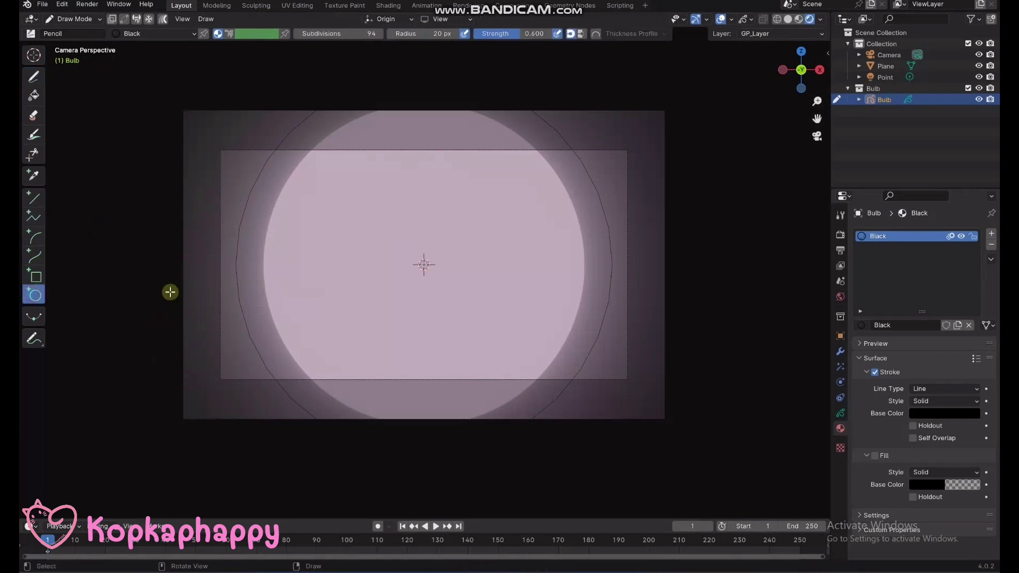
scroll(432, 298, "up", 2)
scroll(432, 298, "up", 1)
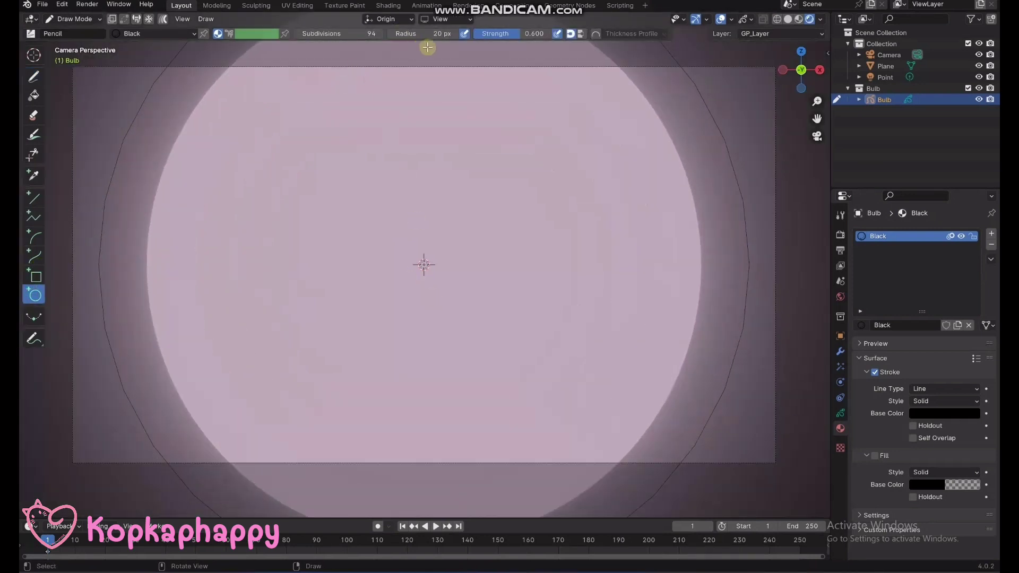
left_click(465, 33)
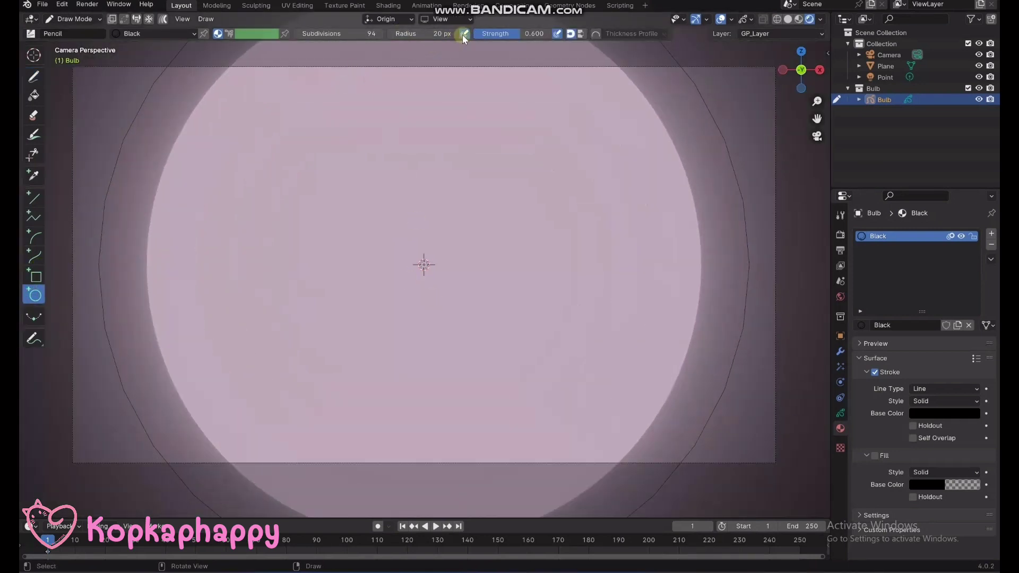
left_click(558, 34)
left_click_drag(530, 38, 552, 35)
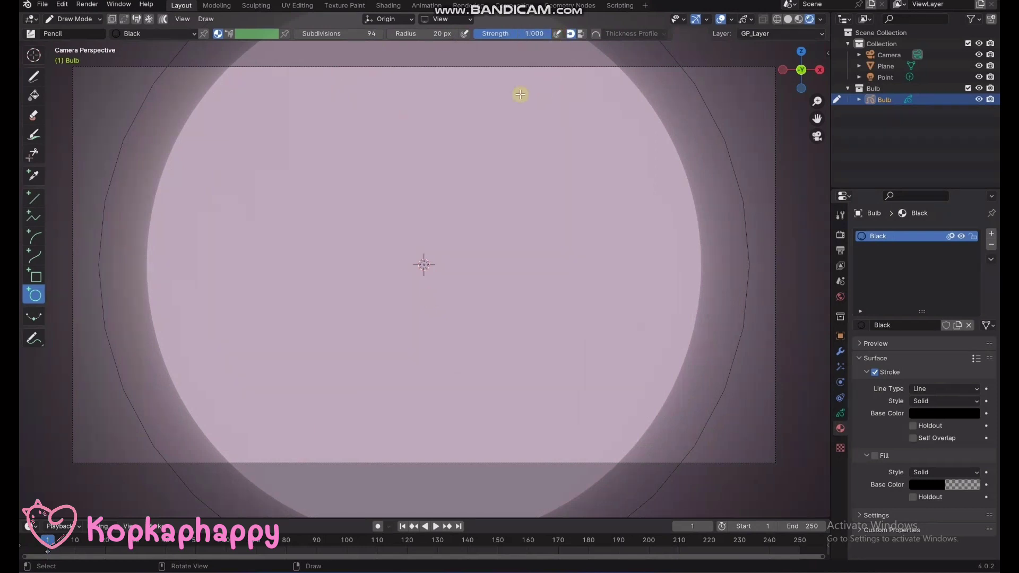
Place strokes at the 3D Cursor on the Front (X-Z) plane with a 50 px radius
left_click(437, 34)
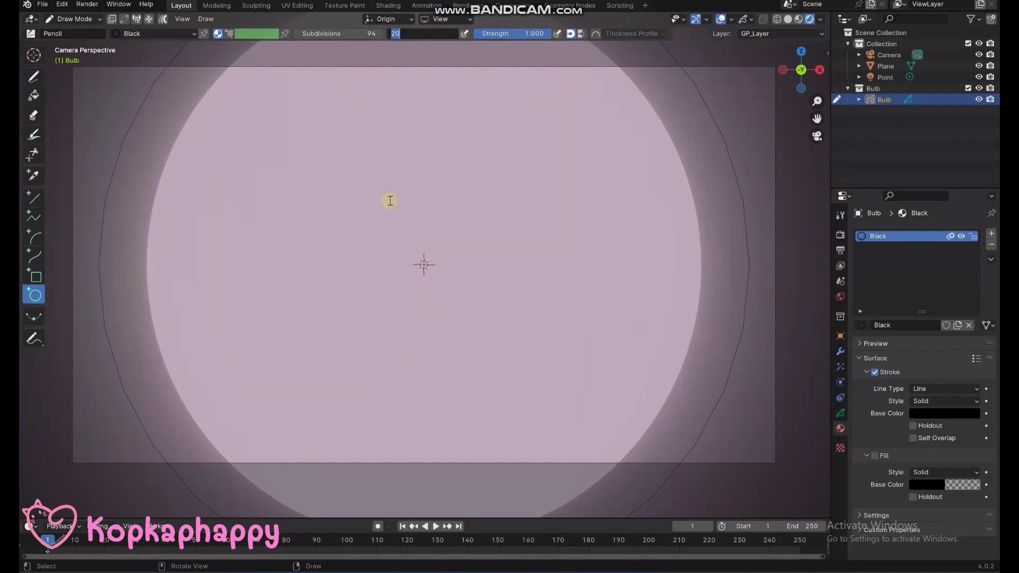
left_click(403, 23)
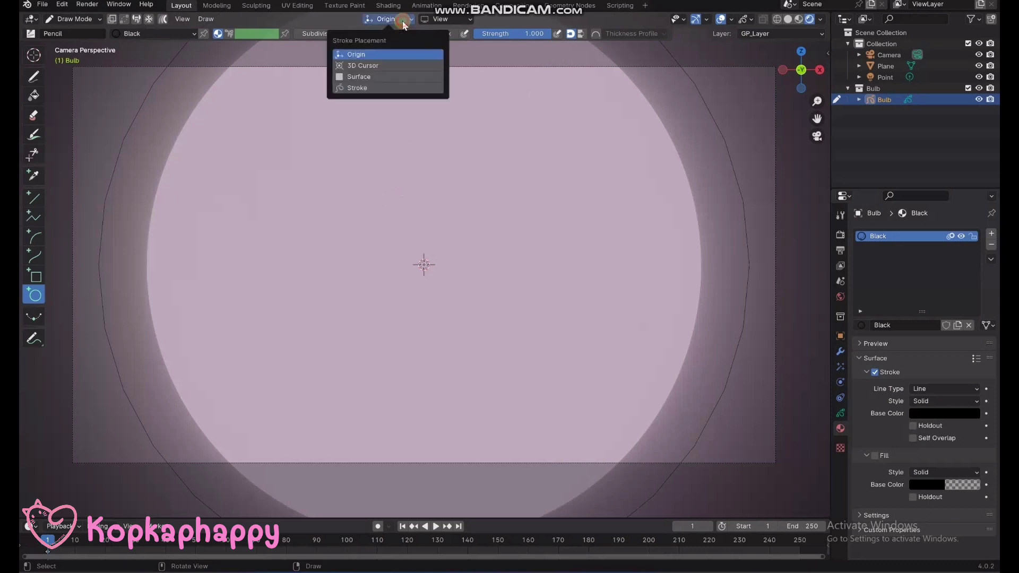
left_click(359, 65)
left_click(448, 18)
left_click(416, 64)
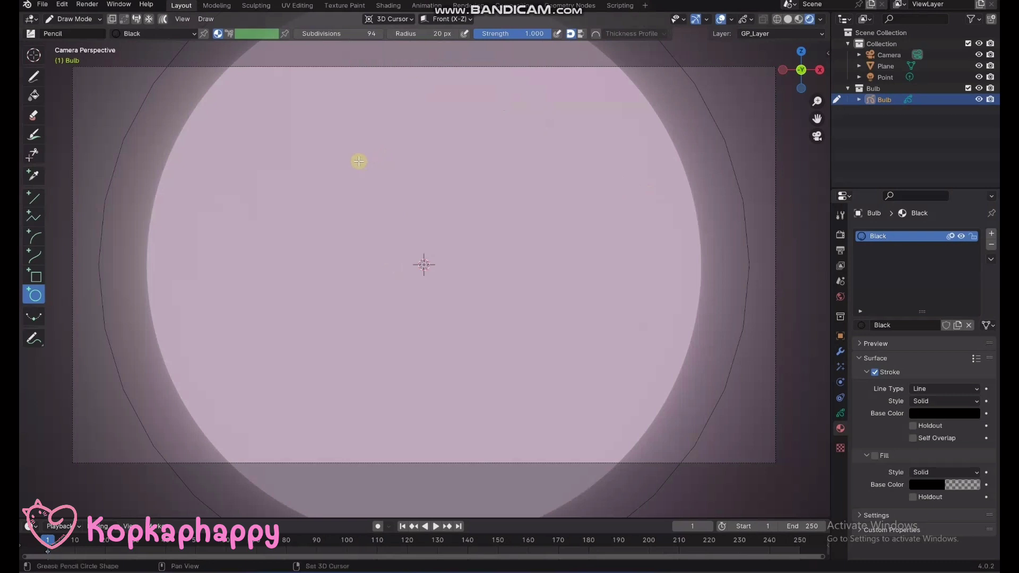
left_click_drag(352, 151, 386, 190)
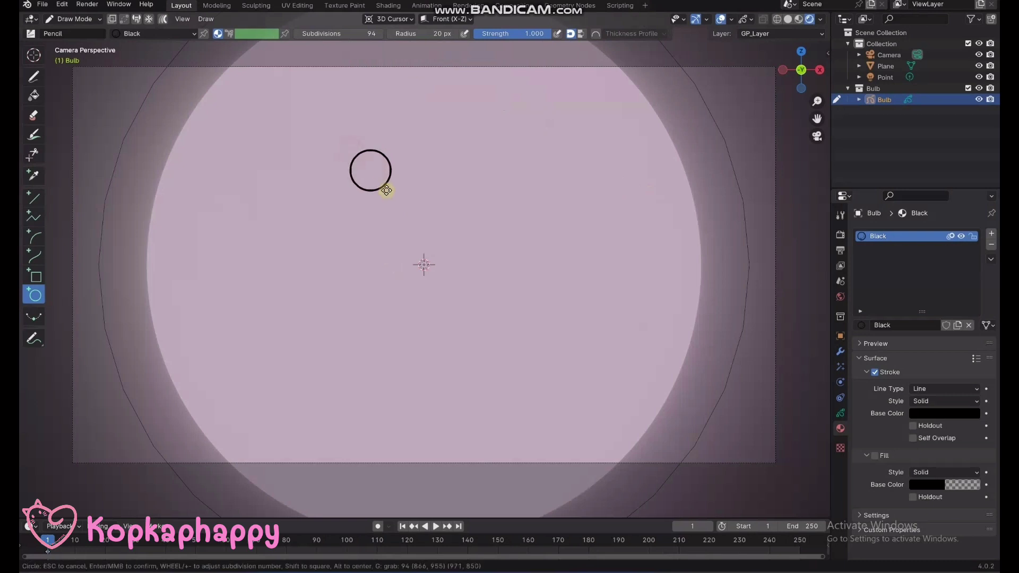
key("Escape")
left_click(438, 34)
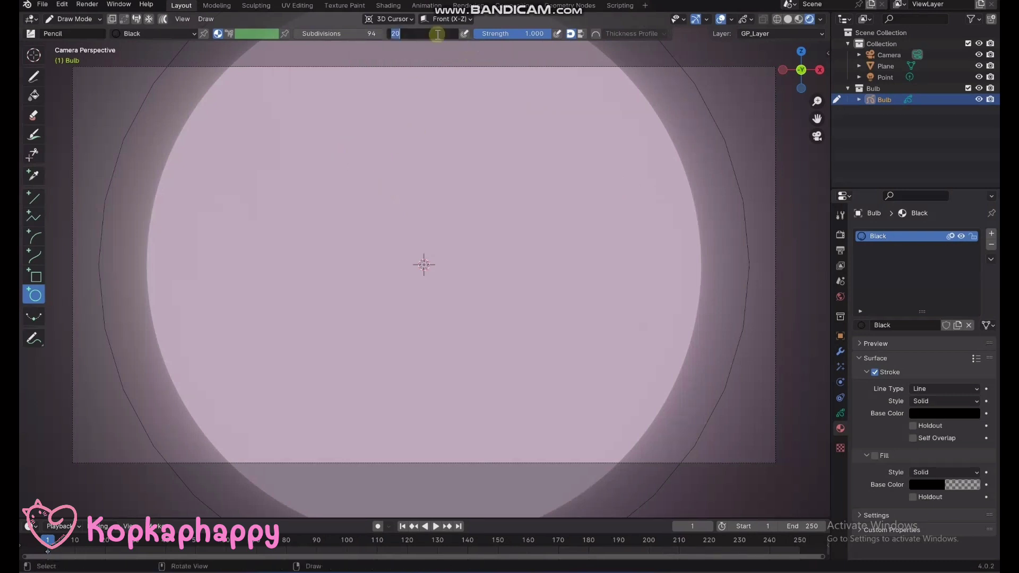
type("50")
key("Return")
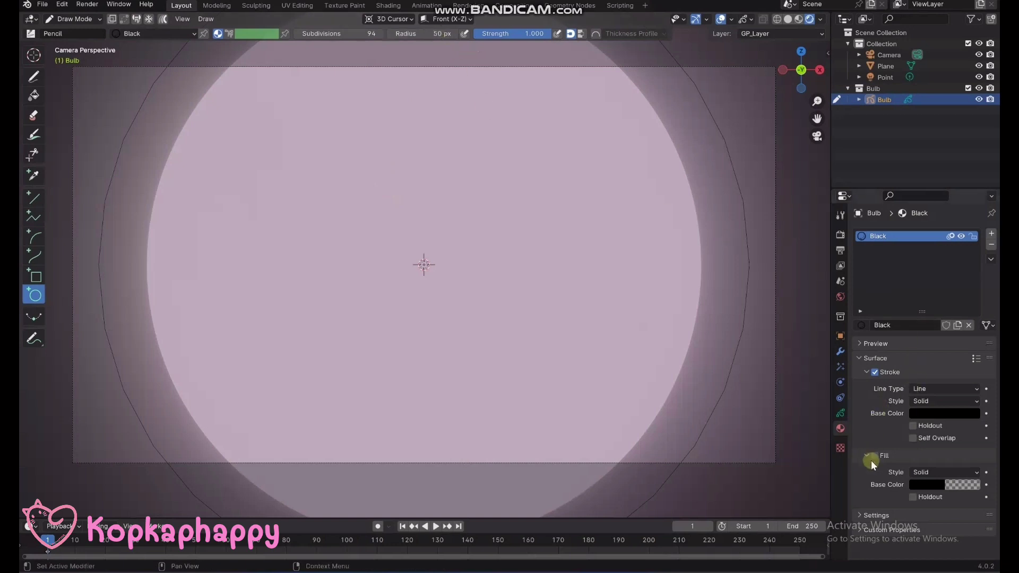
Enable fill on the Black material, draw a large circle, and slightly lighten its stroke
left_click(874, 456)
left_click_drag(335, 98, 514, 226)
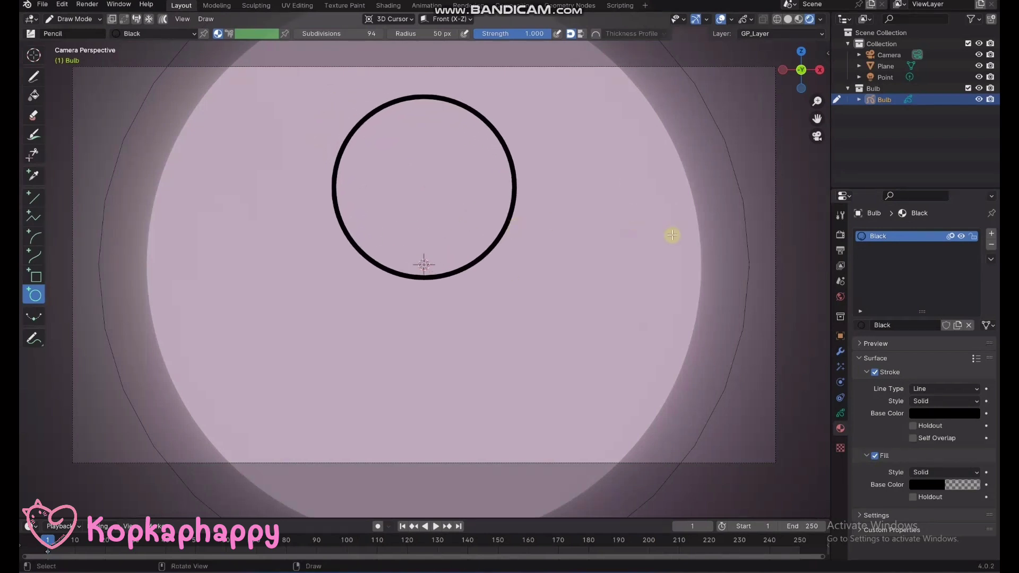
left_click(945, 413)
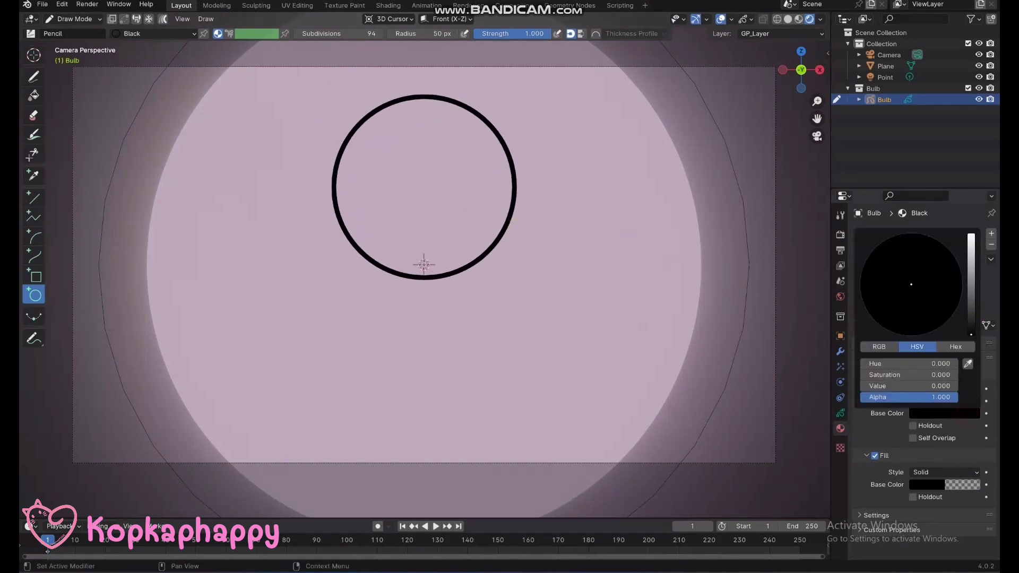
left_click_drag(902, 385, 913, 385)
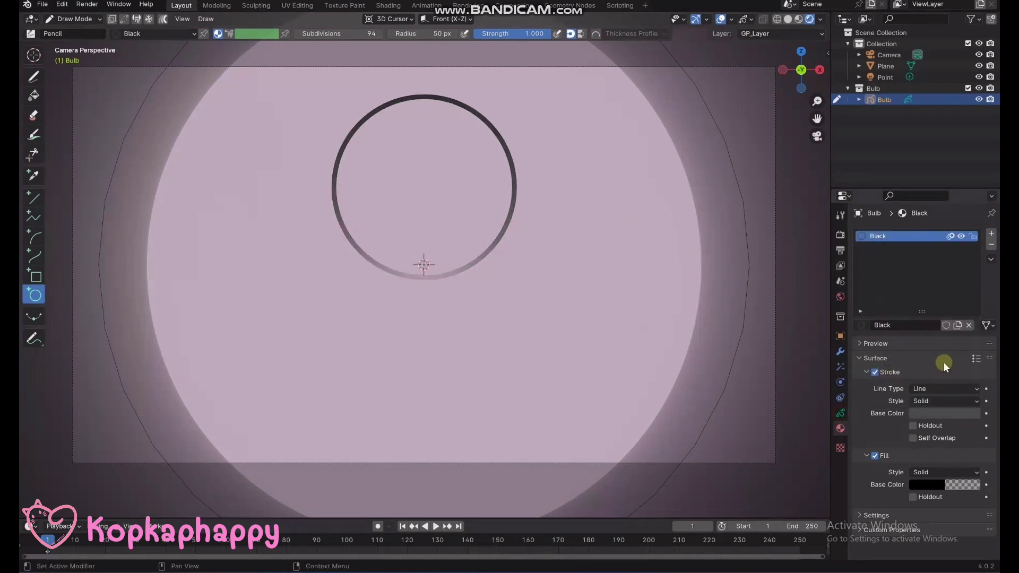
Make the strokes ignore scene lighting and lighten the stroke colour to grey
left_click(839, 412)
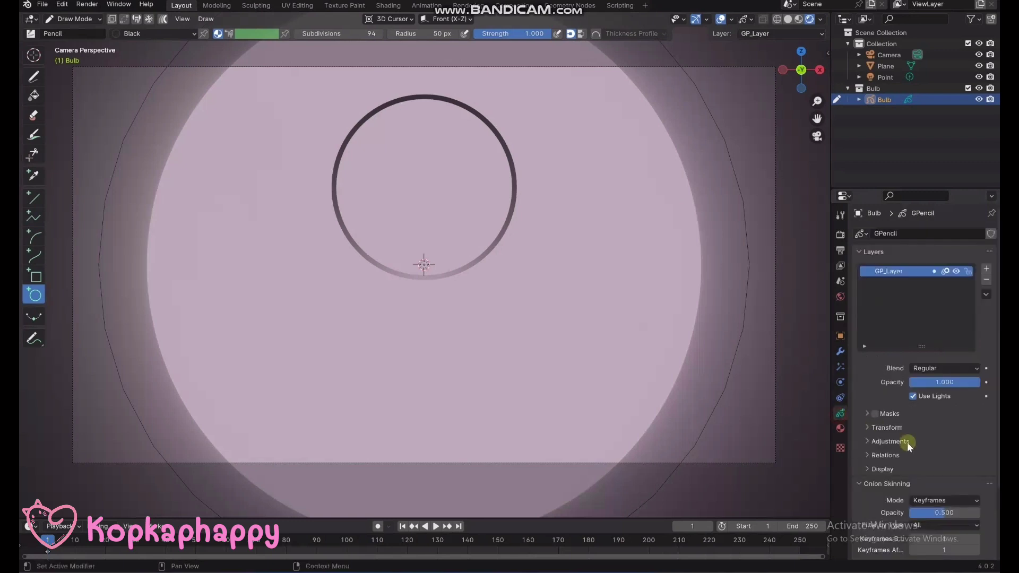
left_click(913, 396)
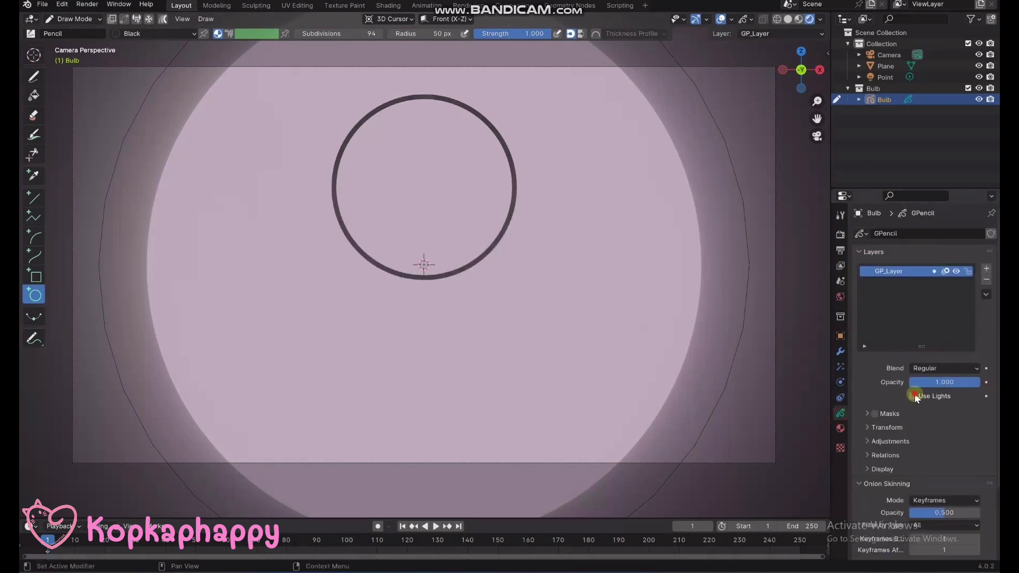
left_click(840, 428)
left_click(942, 413)
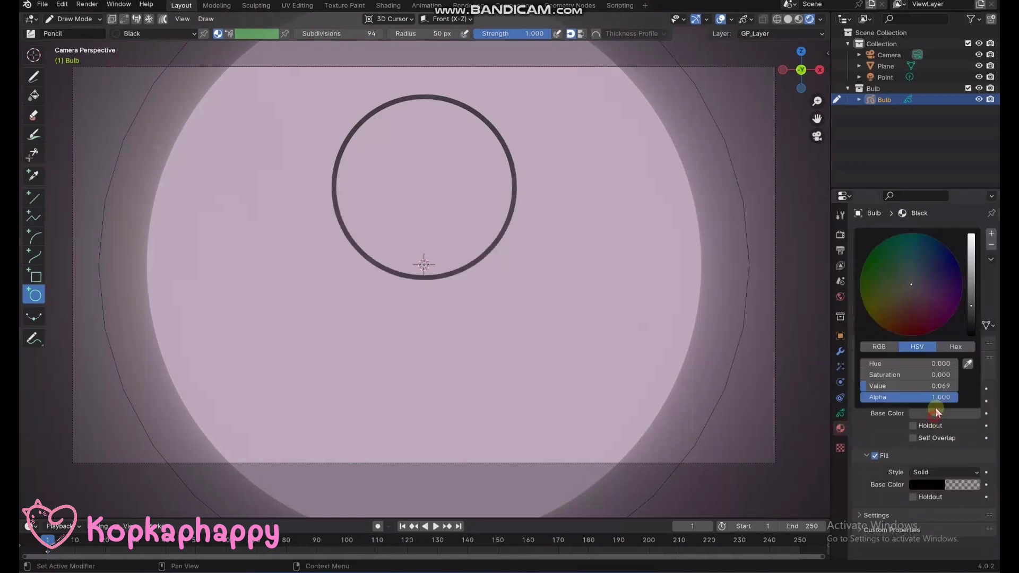
left_click_drag(902, 386, 939, 386)
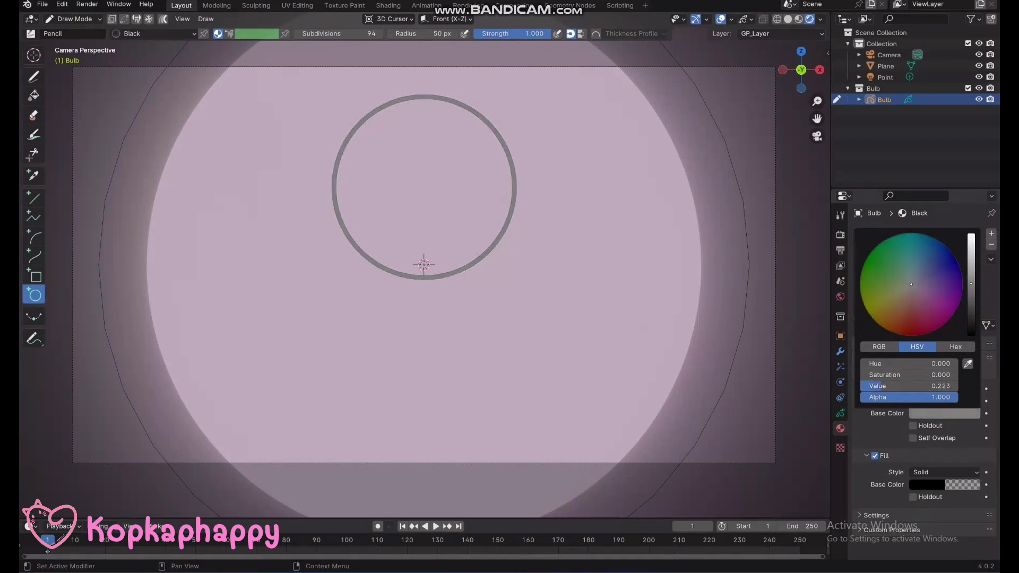
Give the fill a light grey of about 0.727 value at 0.2 alpha
left_click(936, 491)
left_click(919, 469)
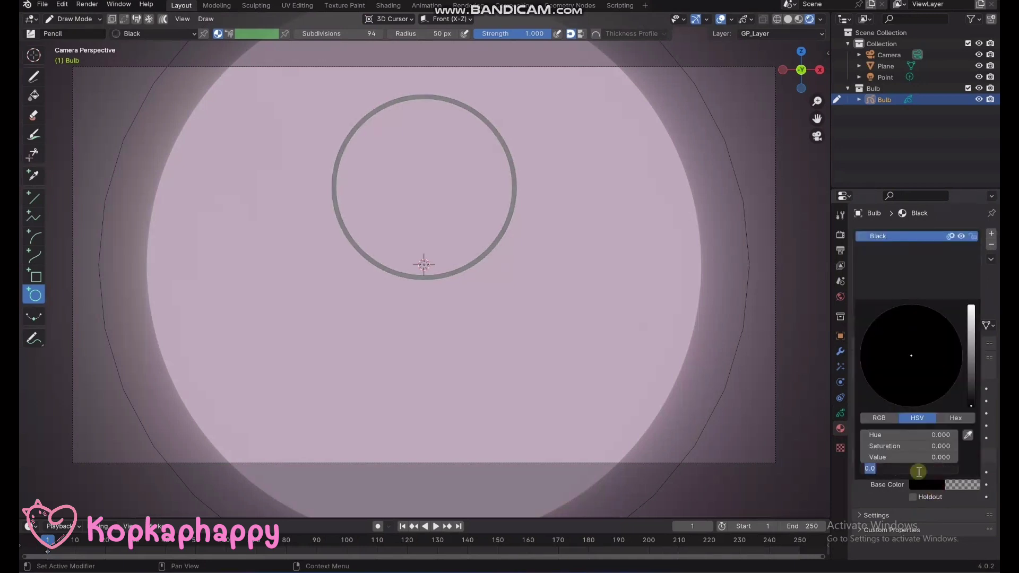
key("Return")
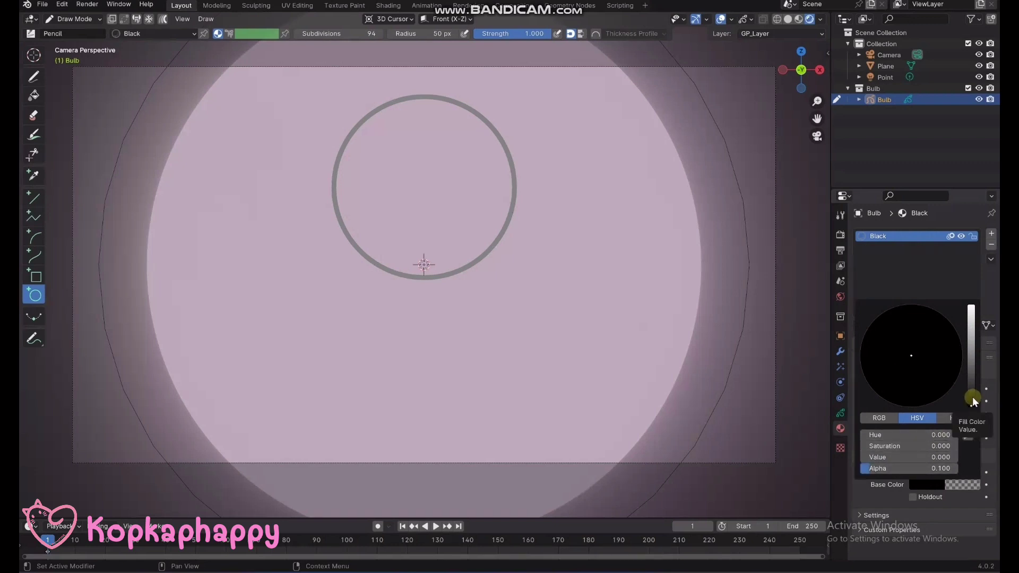
left_click_drag(973, 396, 969, 345)
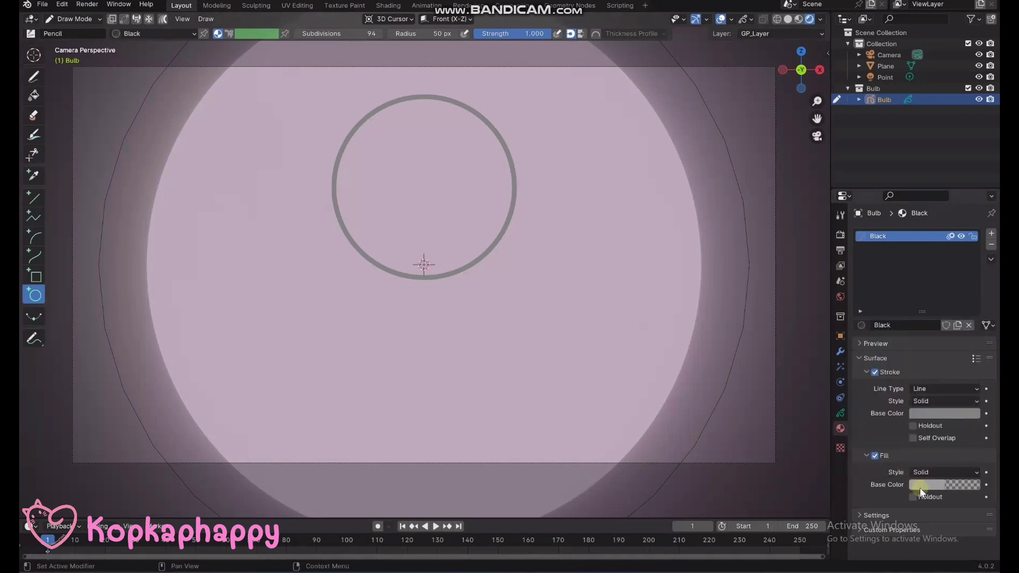
left_click(939, 484)
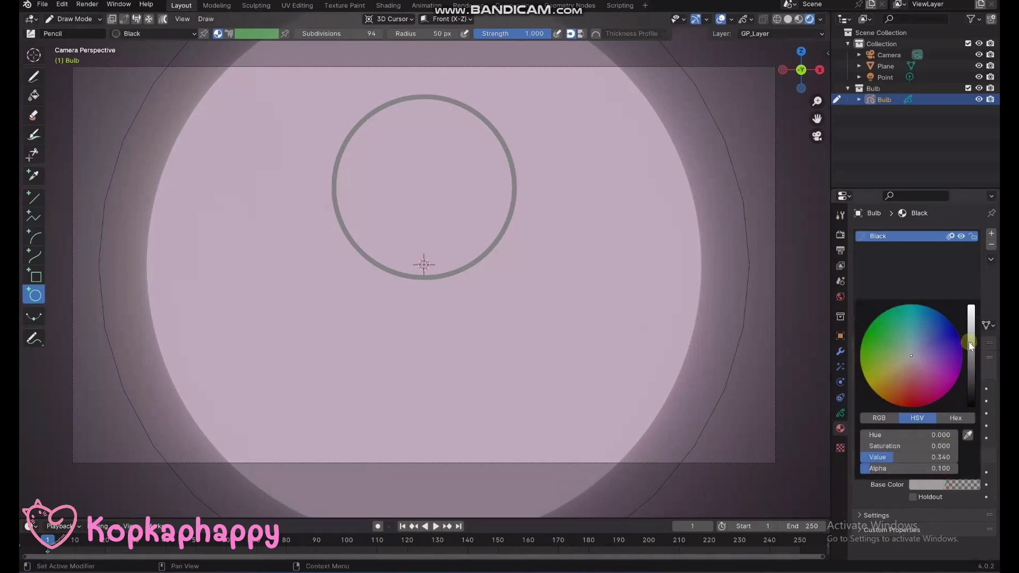
left_click_drag(969, 342, 971, 319)
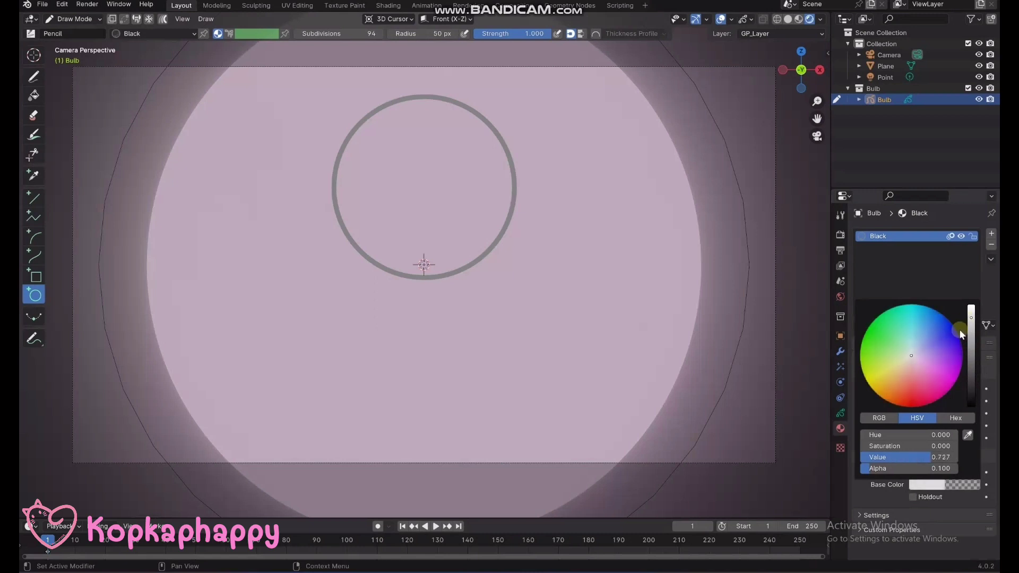
left_click(924, 485)
double_click(888, 470)
key("BackSpace")
key("Return")
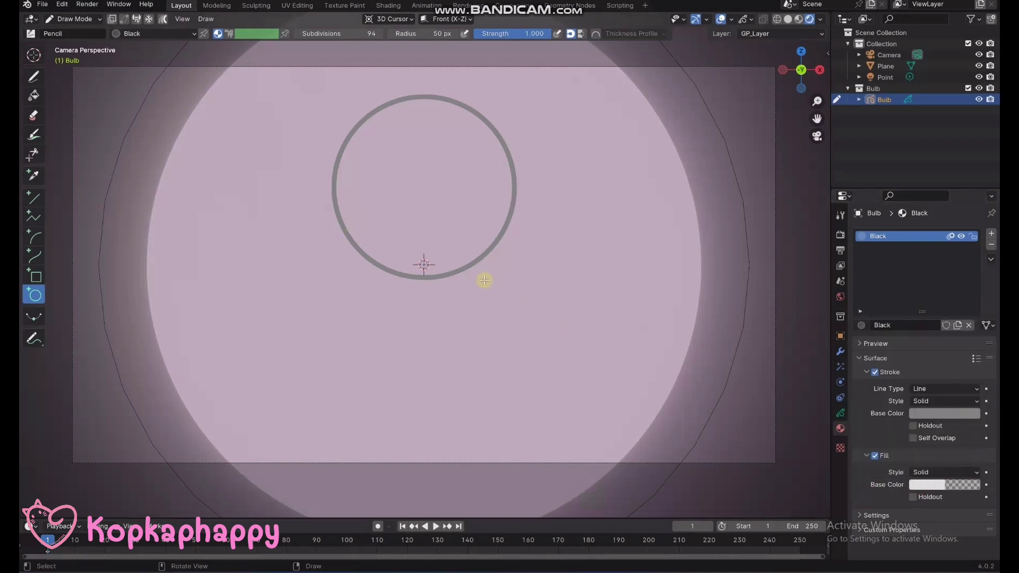
Return Bulb to Object Mode and nudge it 0.01225 m along Y in Right view
key("ctrl+Tab")
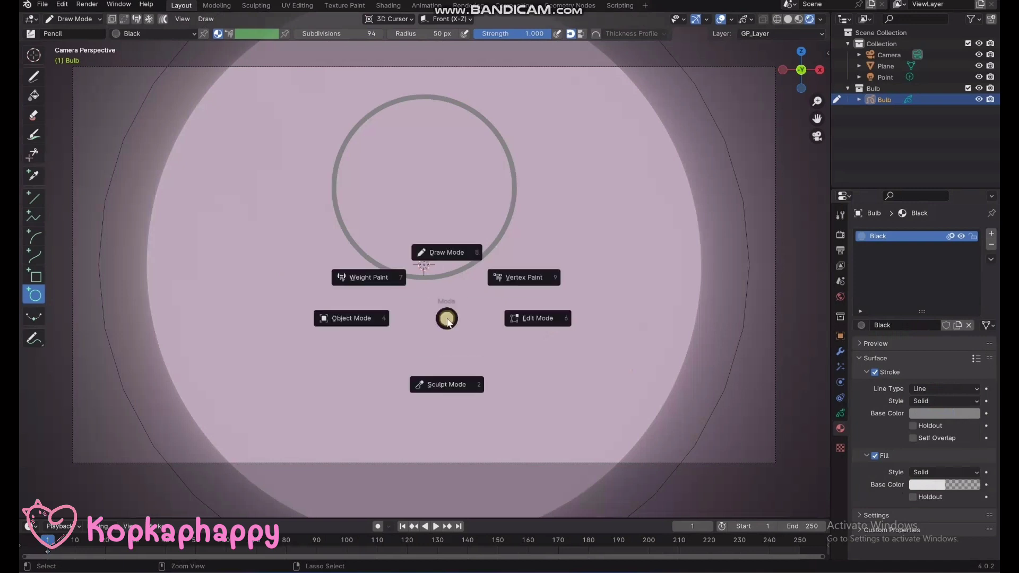
left_click(368, 317)
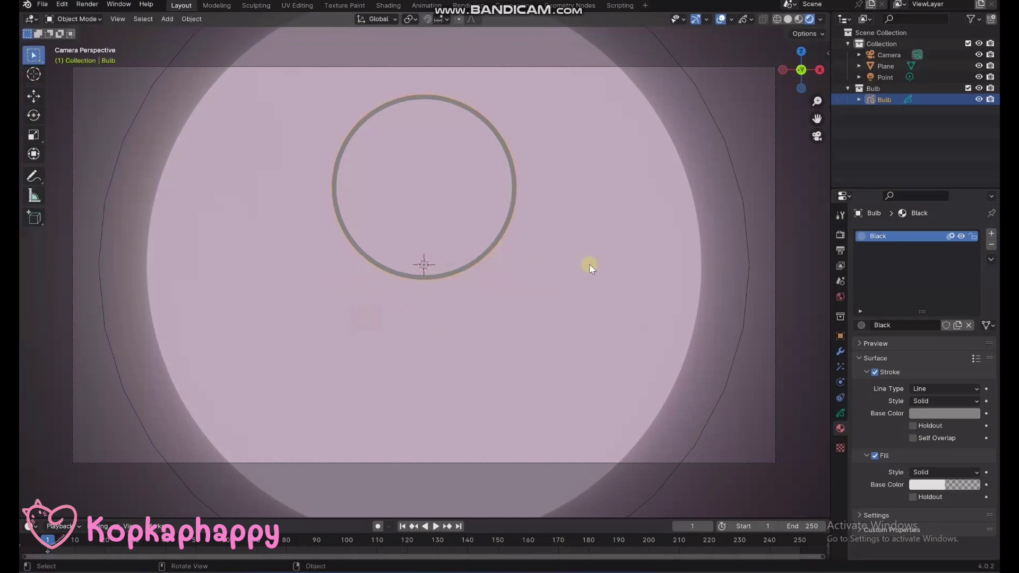
key("KP_3")
key("g")
key("y")
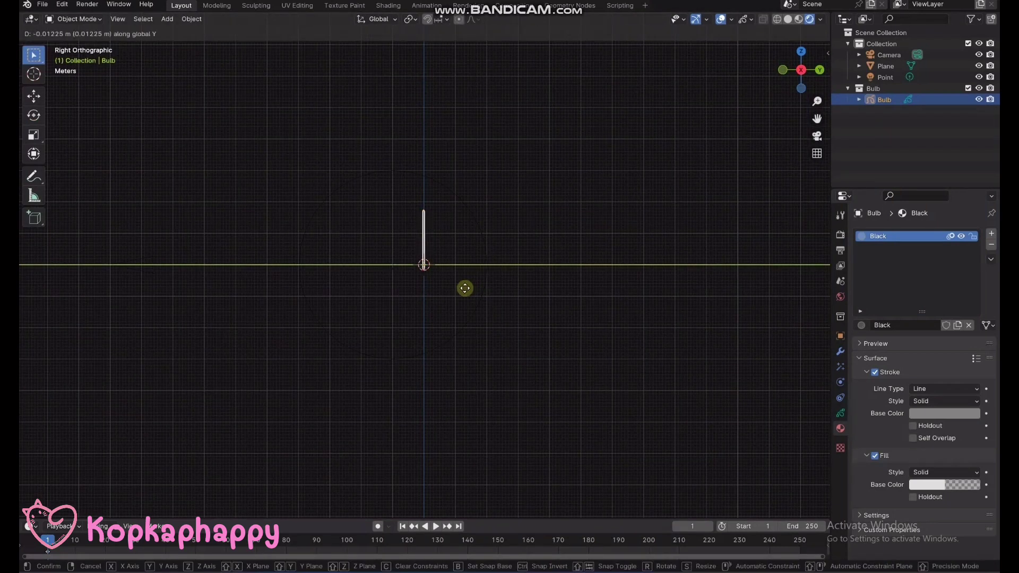
left_click(456, 289)
Back in camera view, select the background Plane and bring up the Add menu's curve types
key("KP_0")
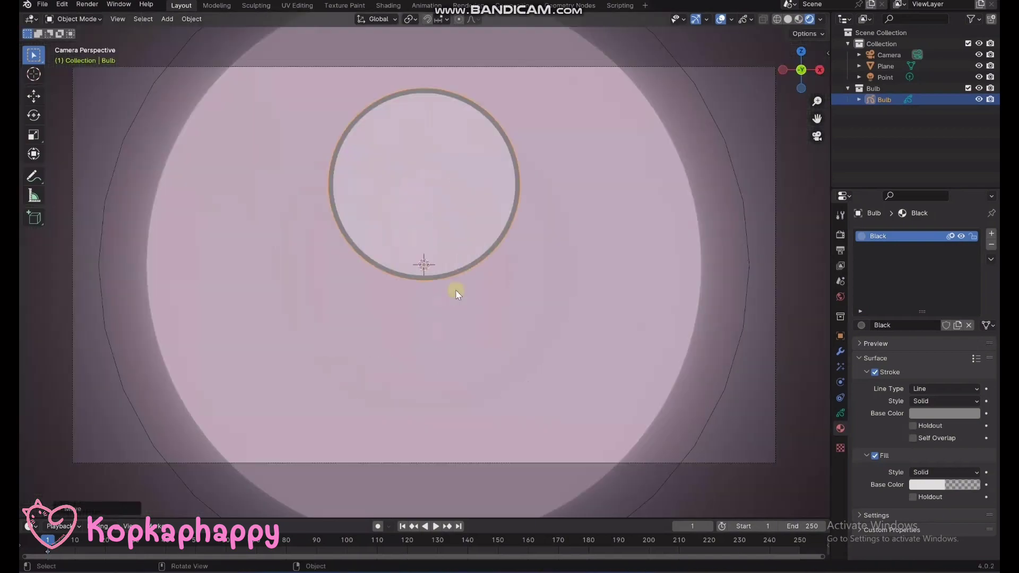
scroll(537, 219, "down", 1)
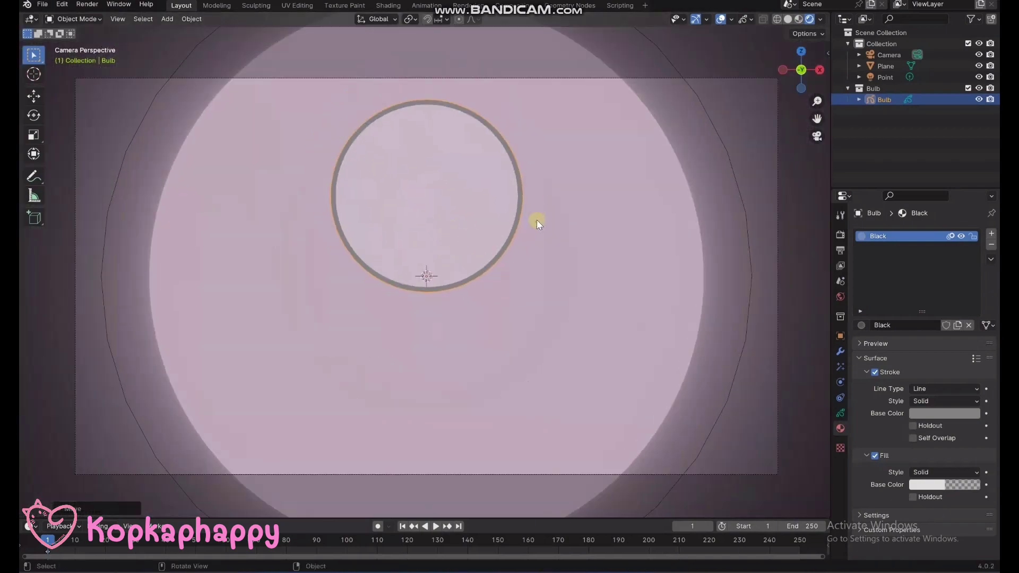
left_click(822, 255)
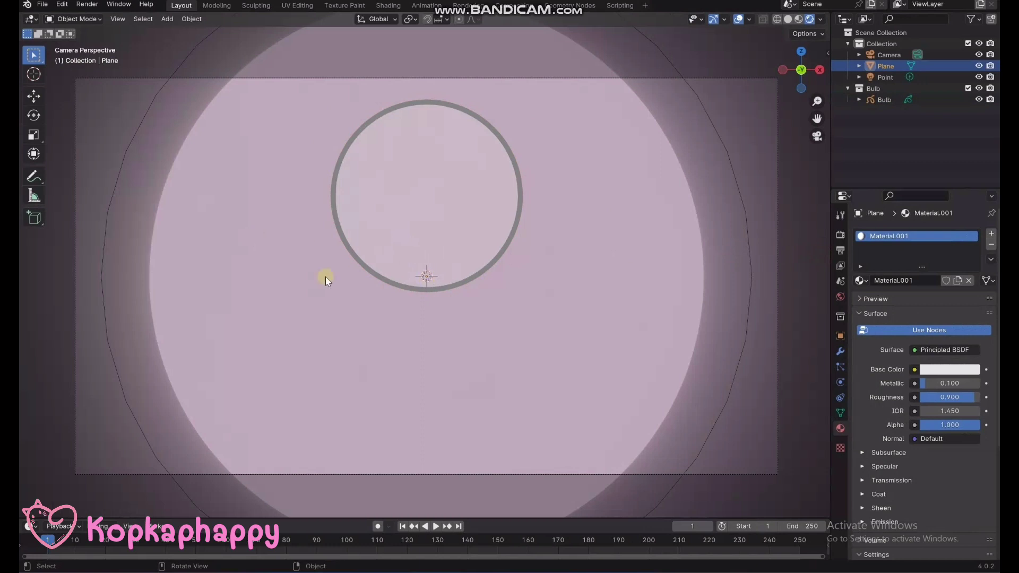
key("shift+a")
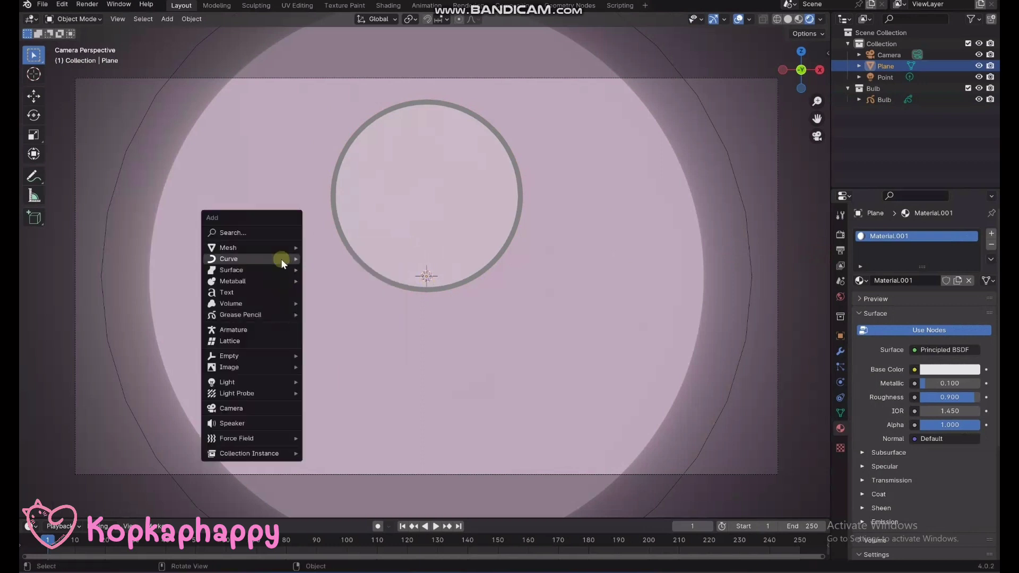
mouse_move(228, 259)
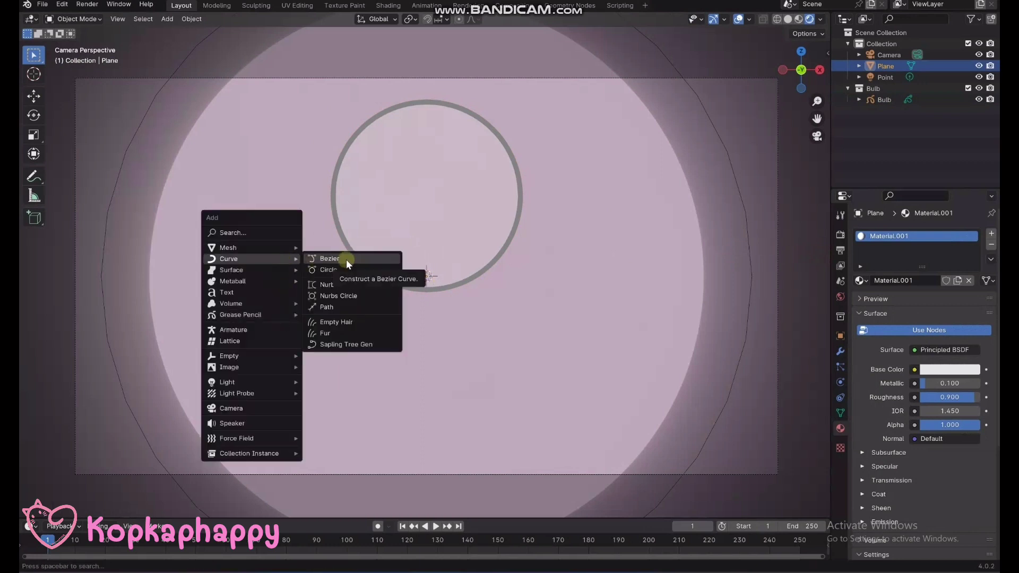
Add a Bezier curve rotated 90° around X
left_click(346, 259)
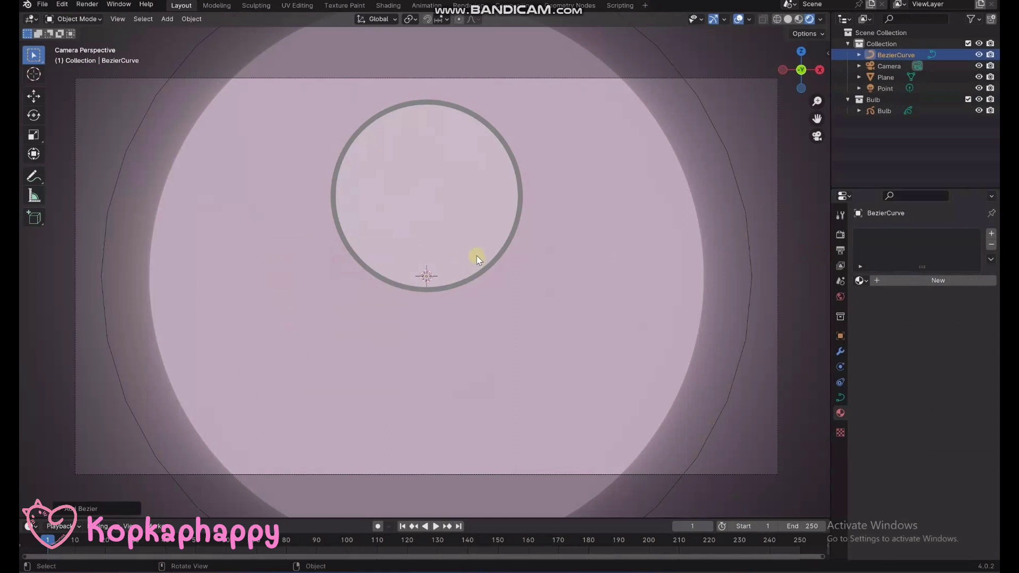
type("rx")
type("90")
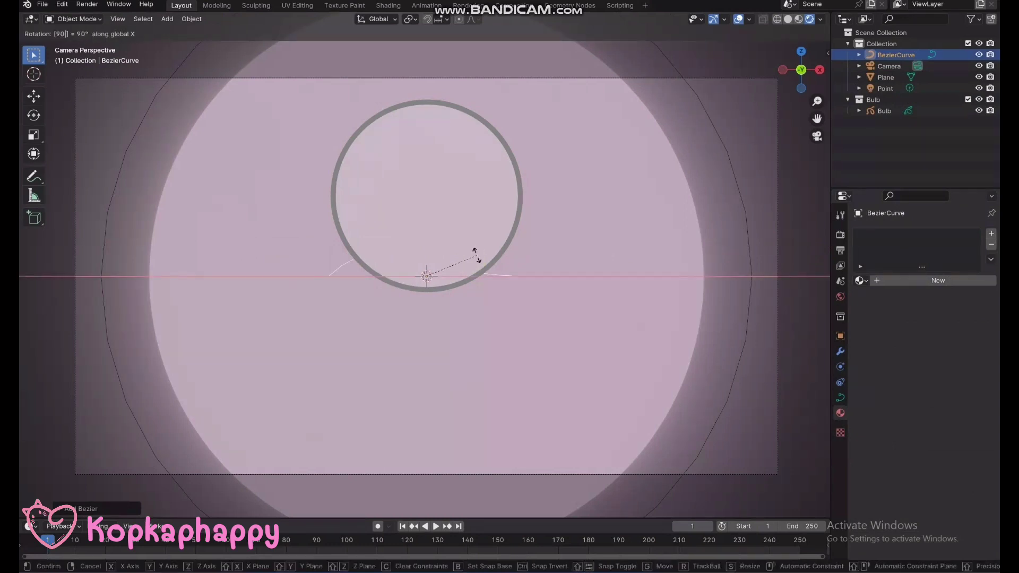
left_click(477, 258)
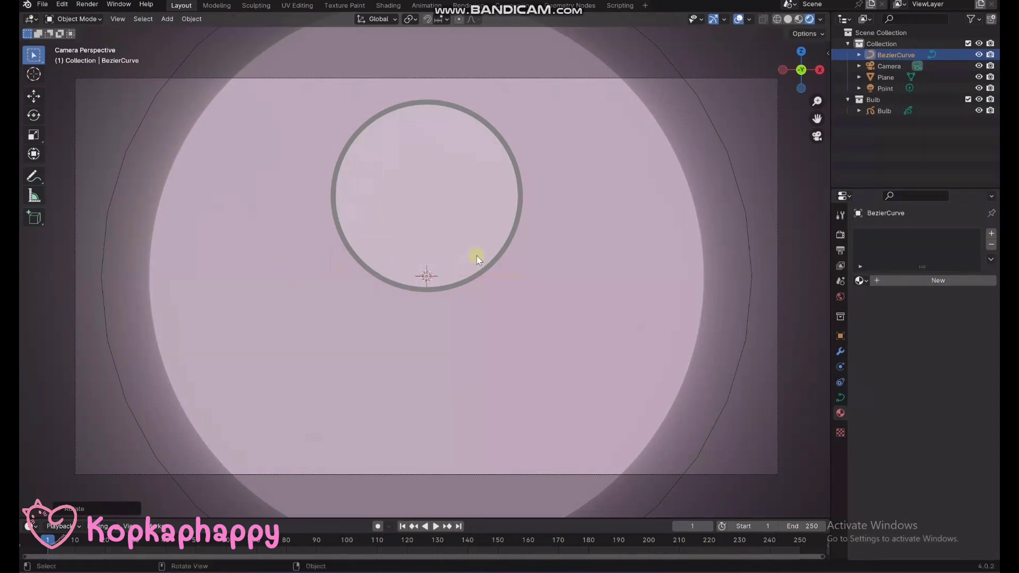
Set the Bulb fill alpha back to 0.1, then put the BezierCurve in Edit Mode
left_click(887, 109)
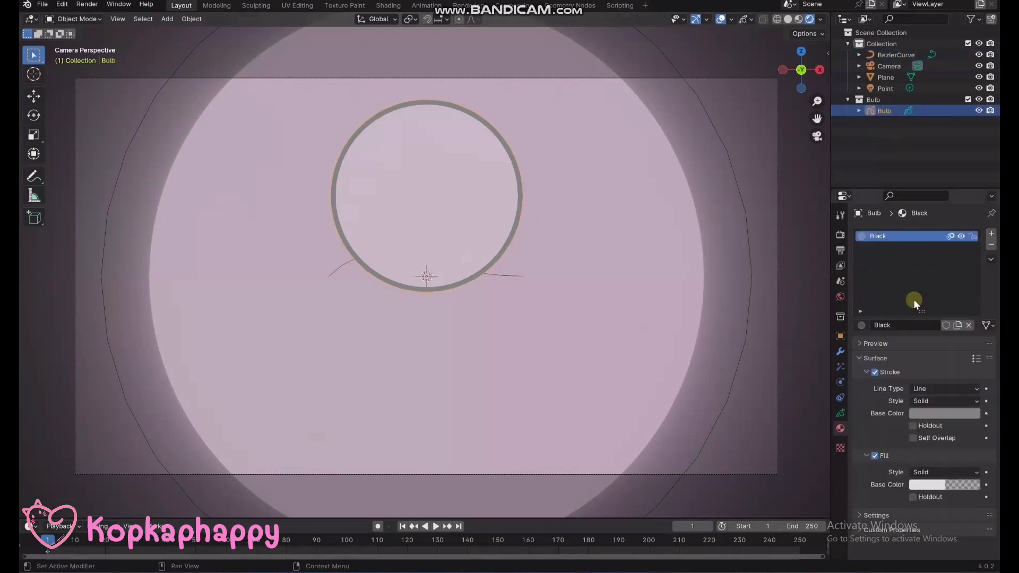
left_click(967, 485)
left_click(926, 467)
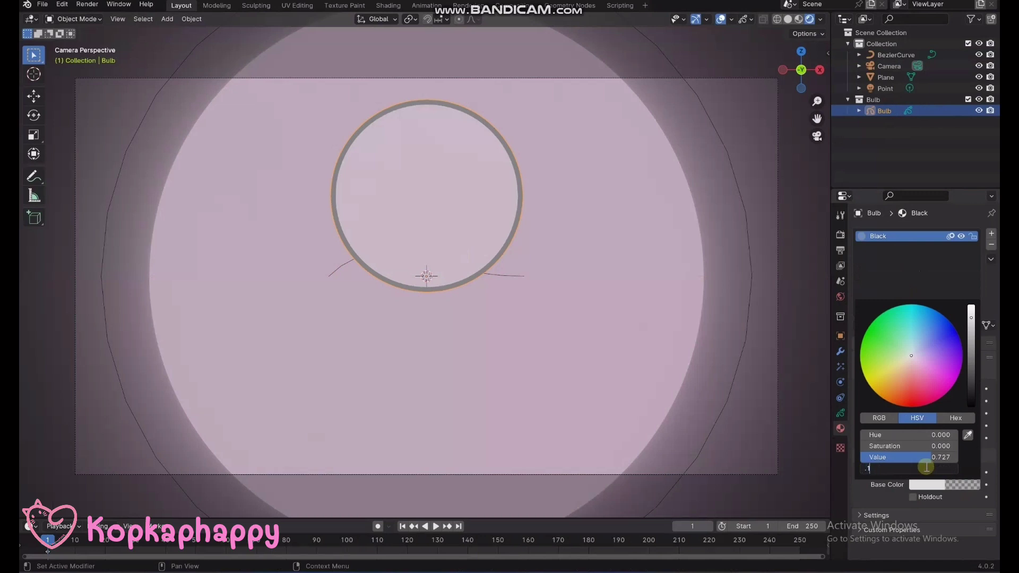
key("Return")
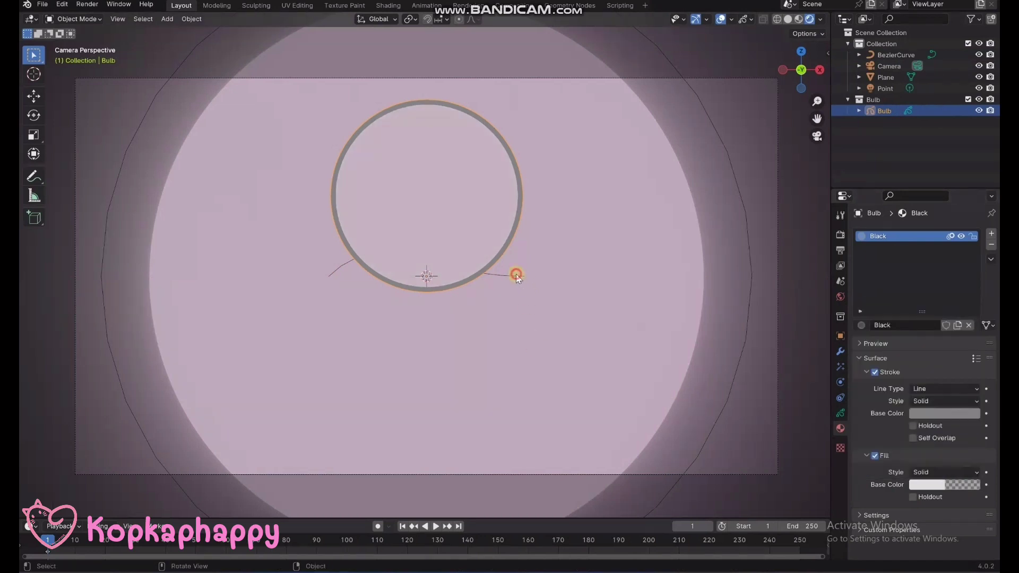
left_click(517, 276)
key("Tab")
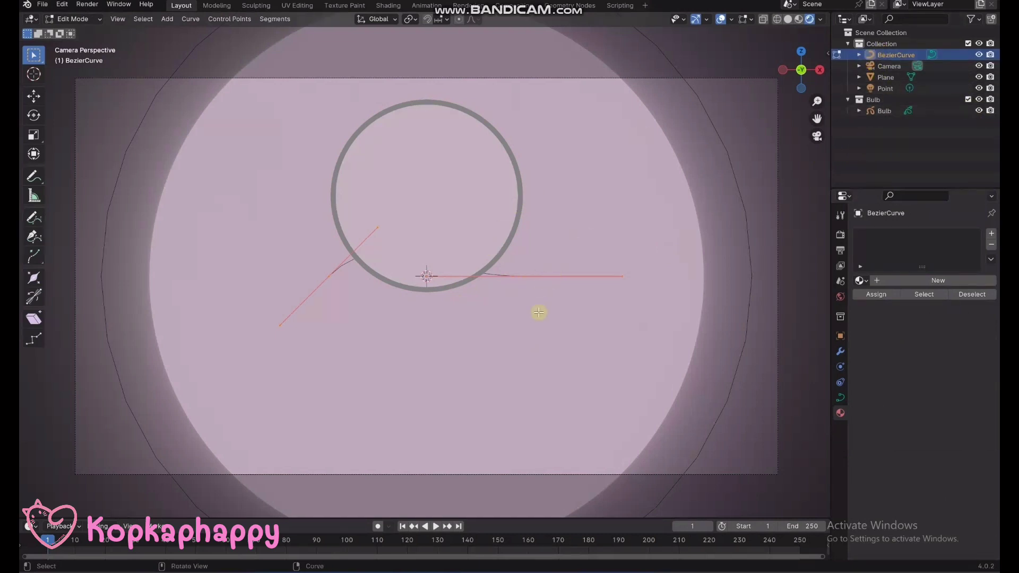
Move BezierCurve into the Bulb collection, re-enter its Edit Mode, and hide Bulb in the Outliner
key("Tab")
key("m")
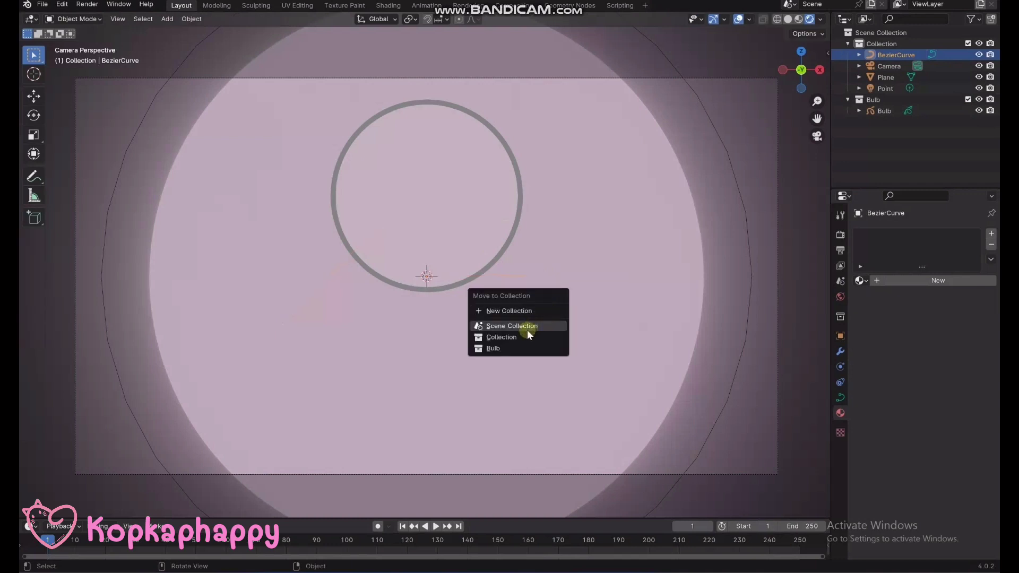
left_click(510, 346)
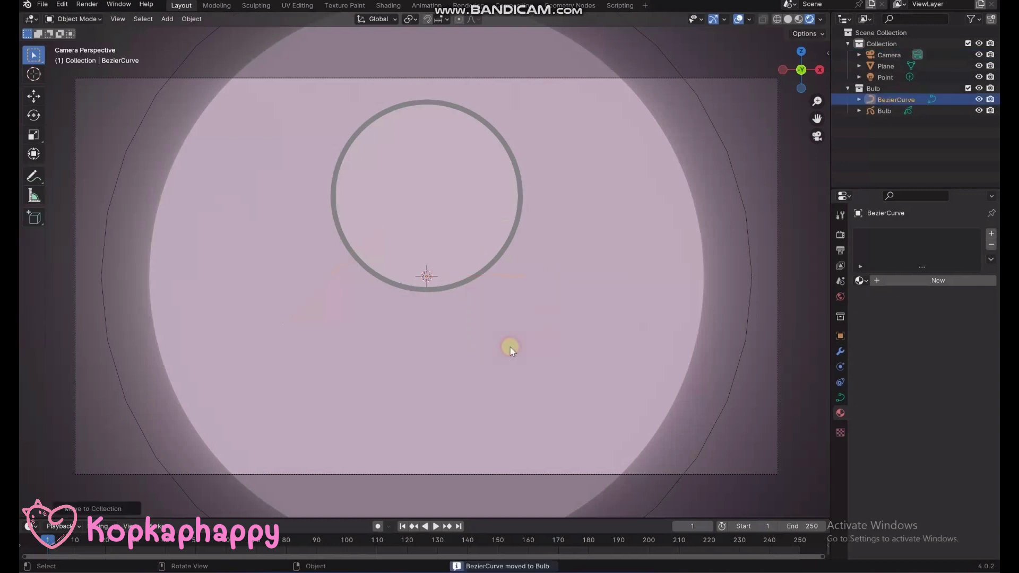
left_click(890, 101)
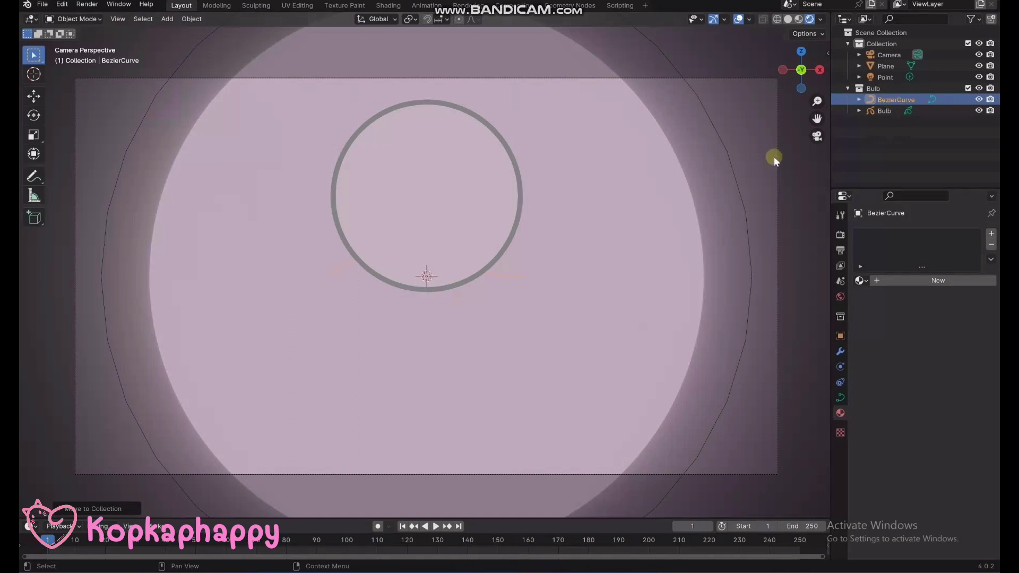
key("Tab")
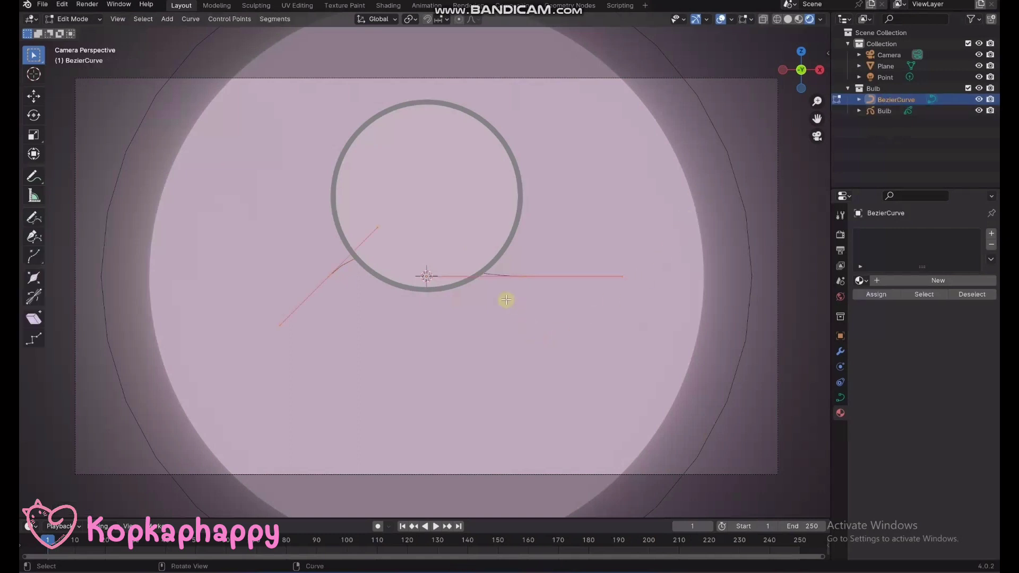
left_click(979, 110)
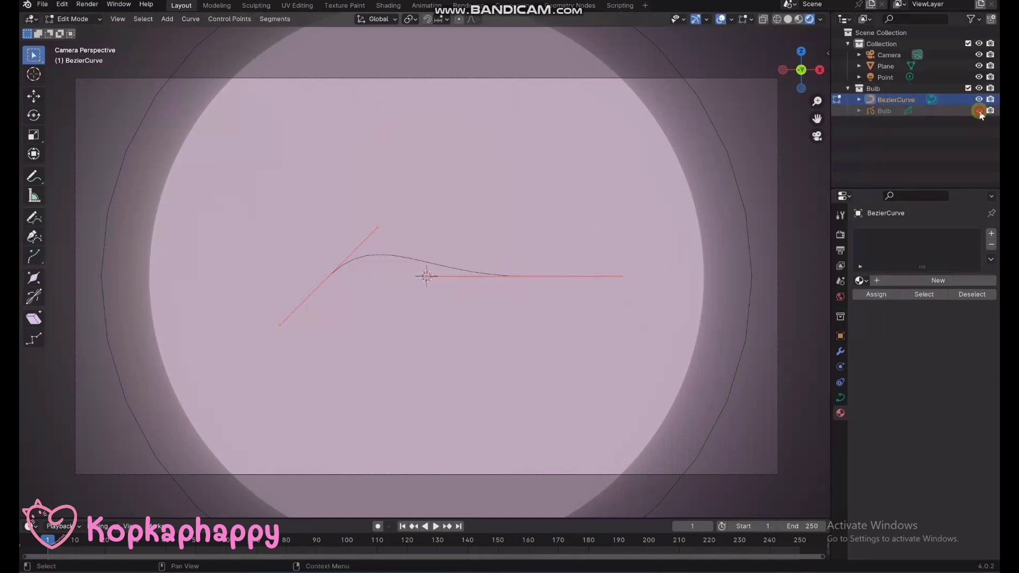
Lower the curve's left point and turn its handle nearly vertical, shifted right
left_click(315, 271)
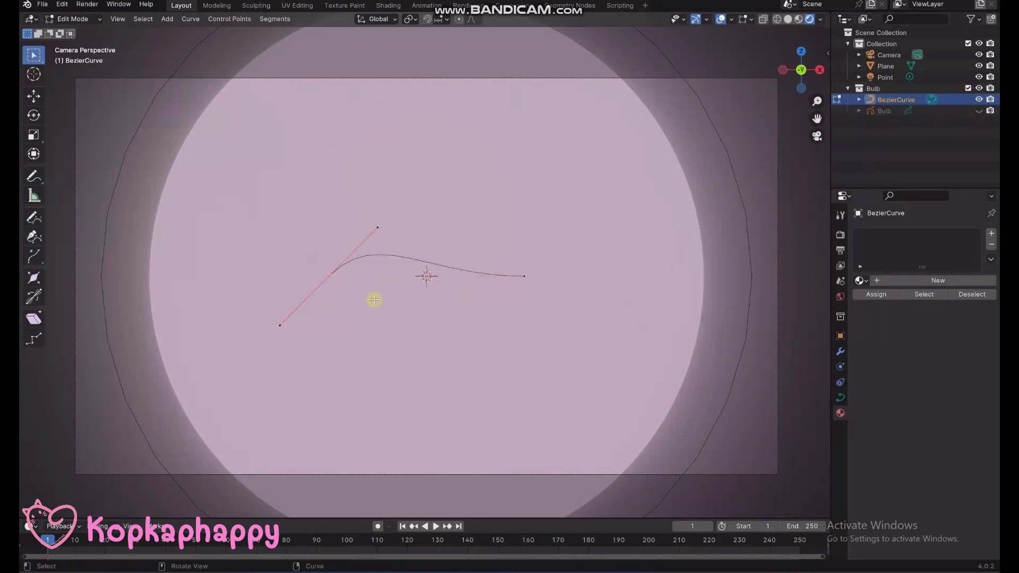
key("g")
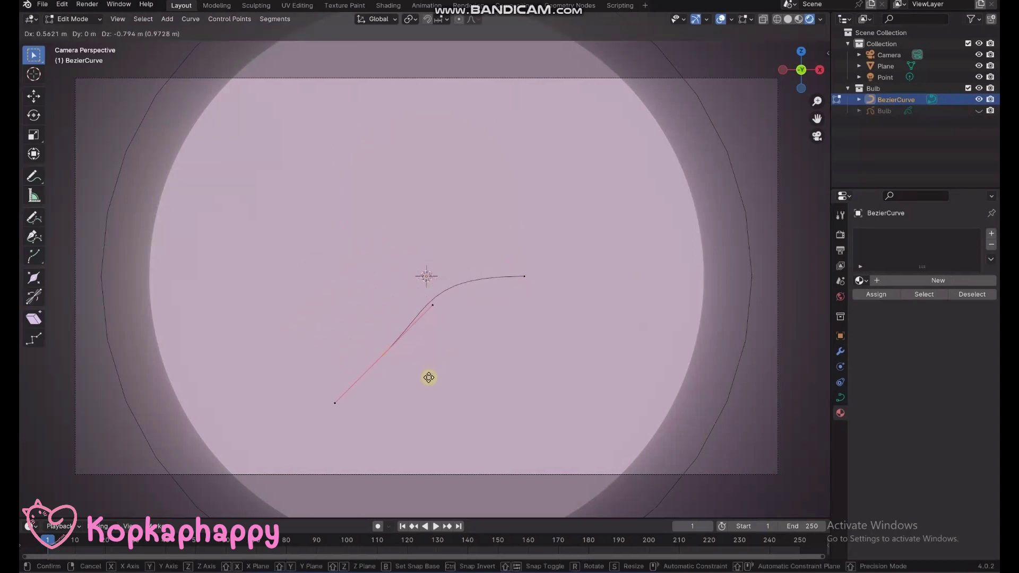
left_click(429, 377)
key("r")
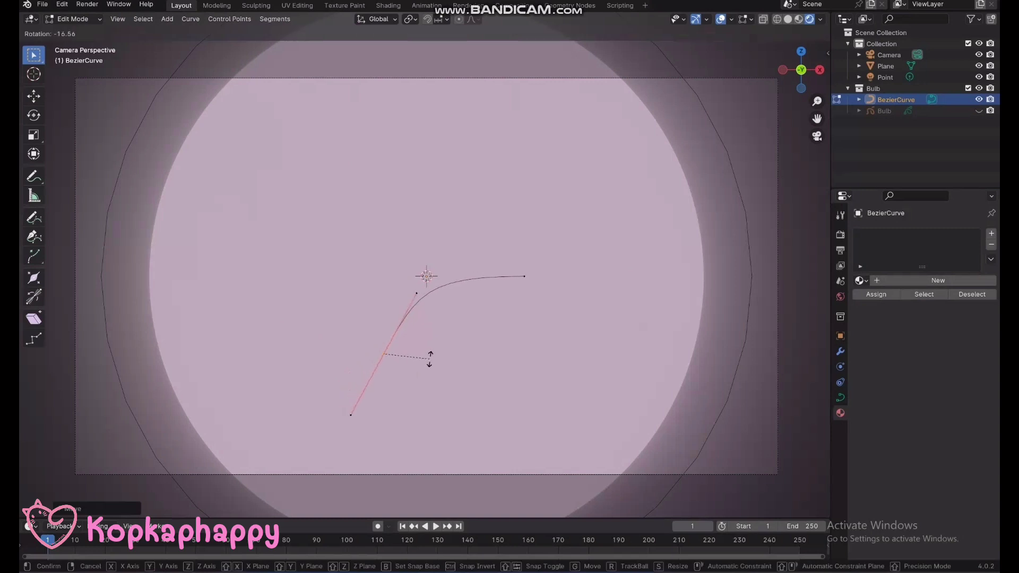
left_click(426, 336)
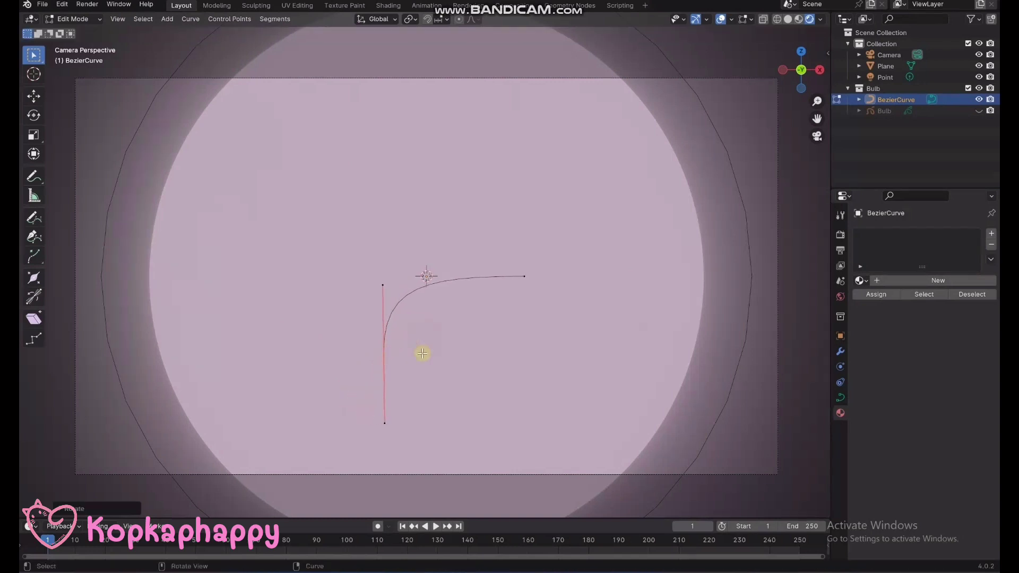
key("g")
left_click(441, 321)
Raise the right endpoint to the bulb's top and extrude a new point near the centre
left_click(524, 276)
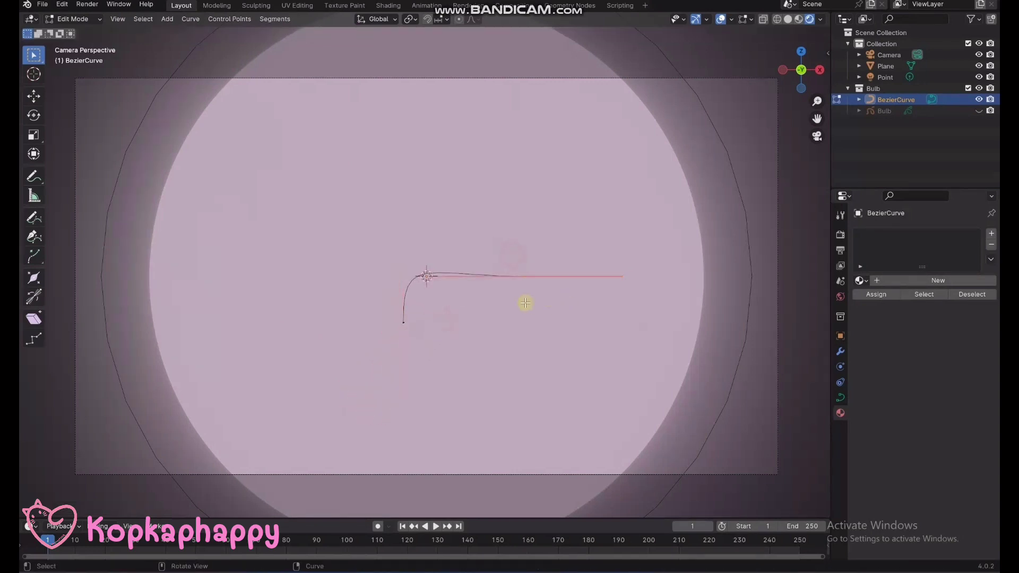
key("g")
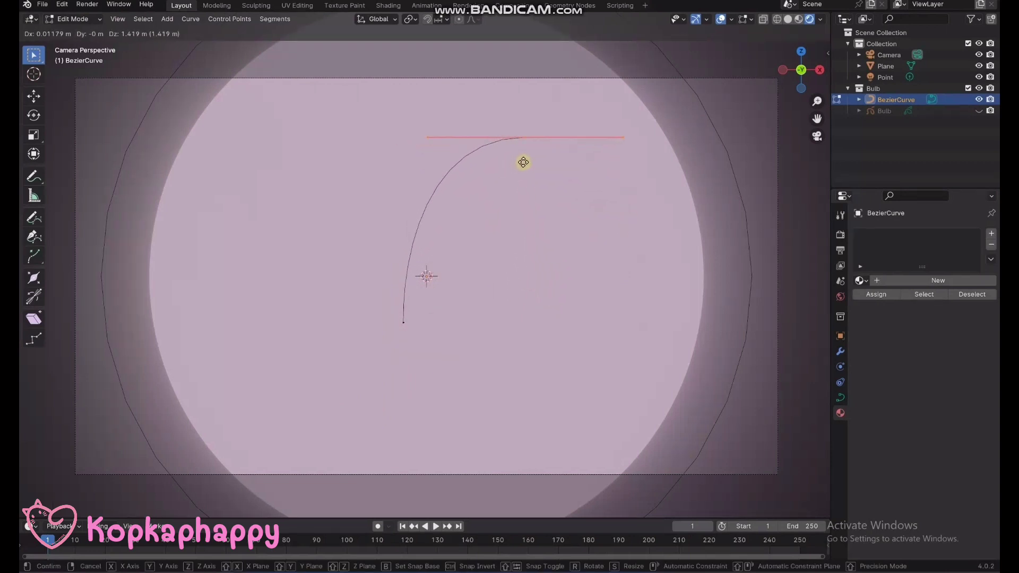
left_click(527, 162)
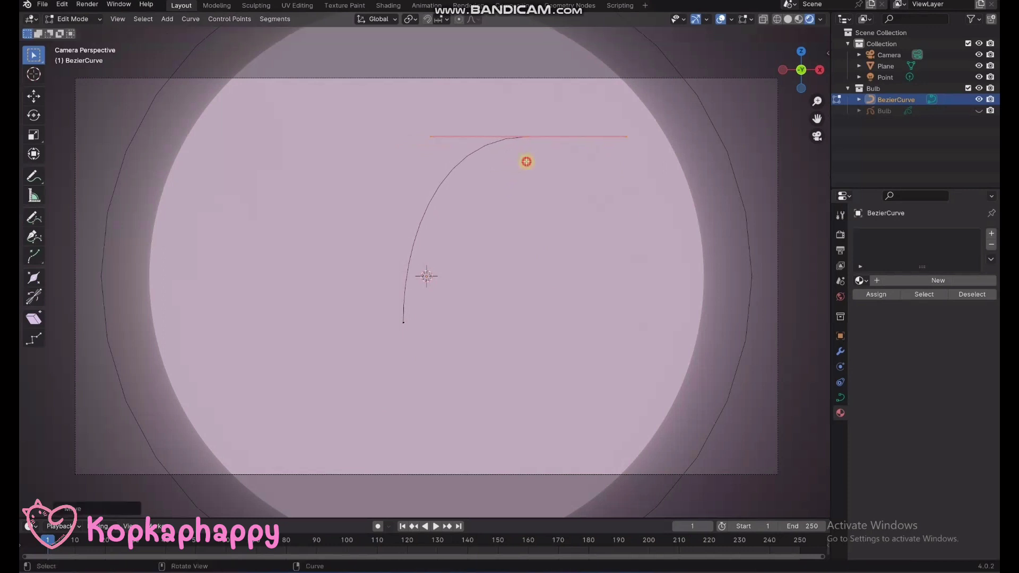
key("e")
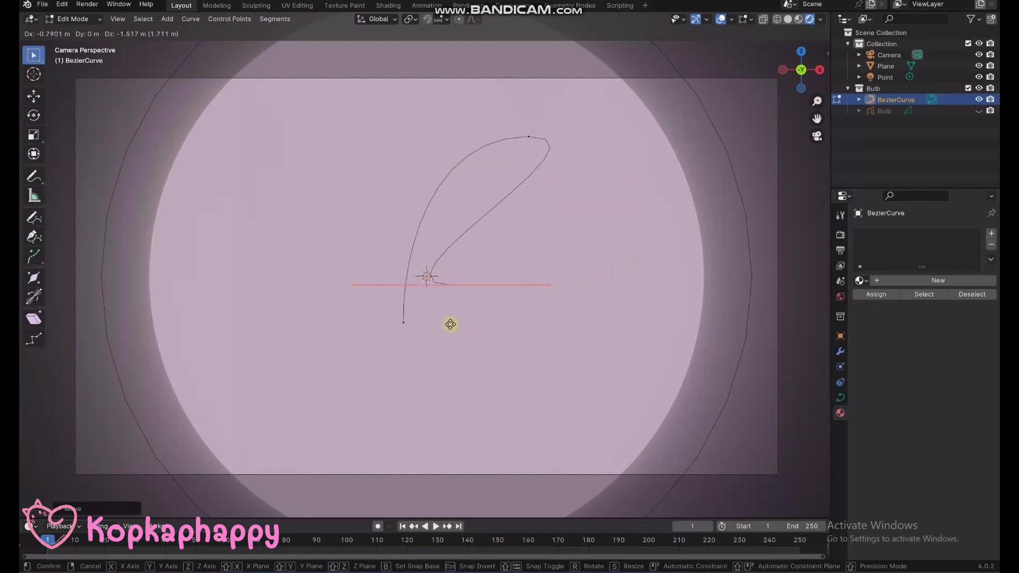
left_click(434, 319)
Rotate and shorten the new point's handle
key("r")
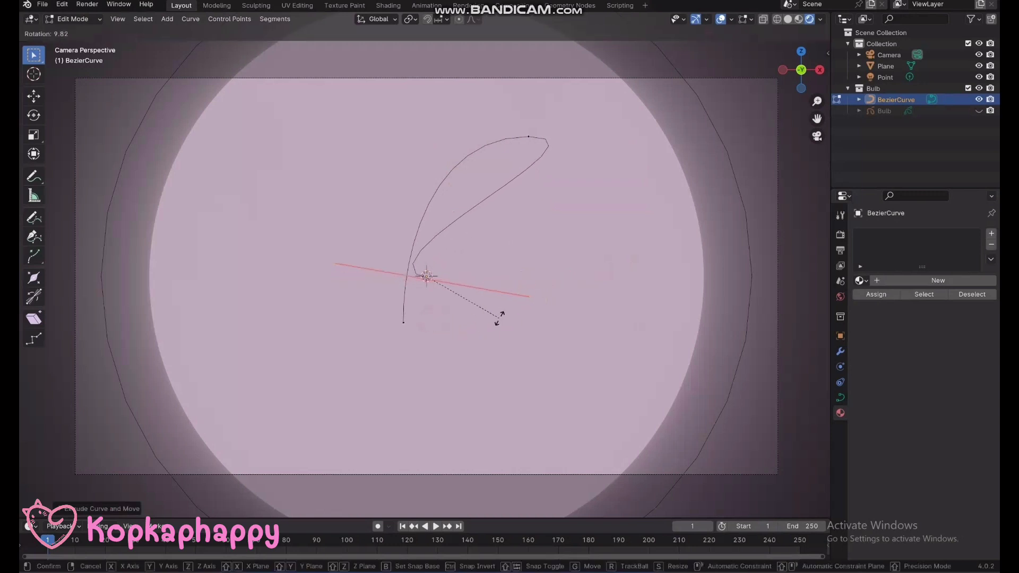
left_click(362, 255)
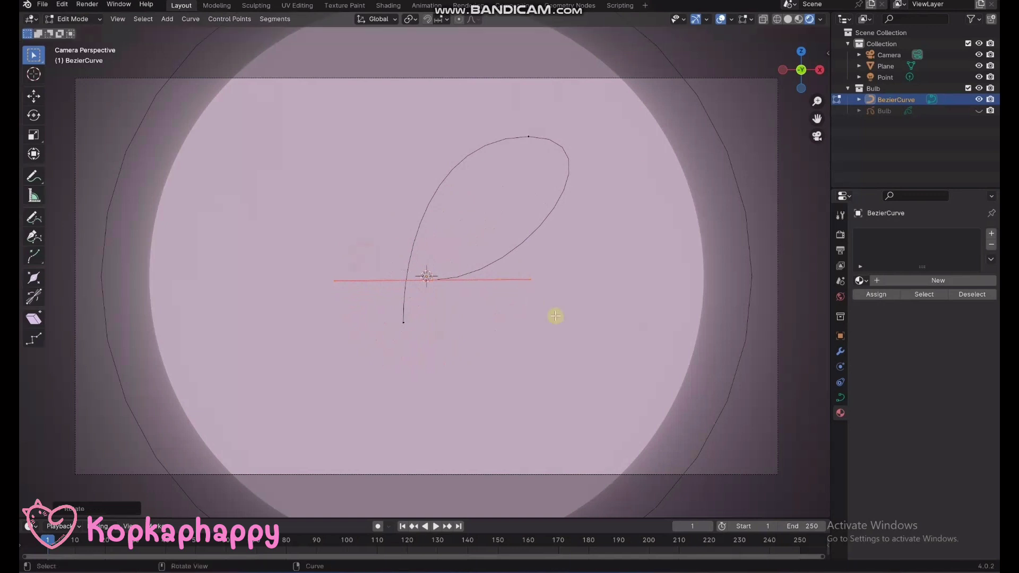
key("s")
left_click(507, 304)
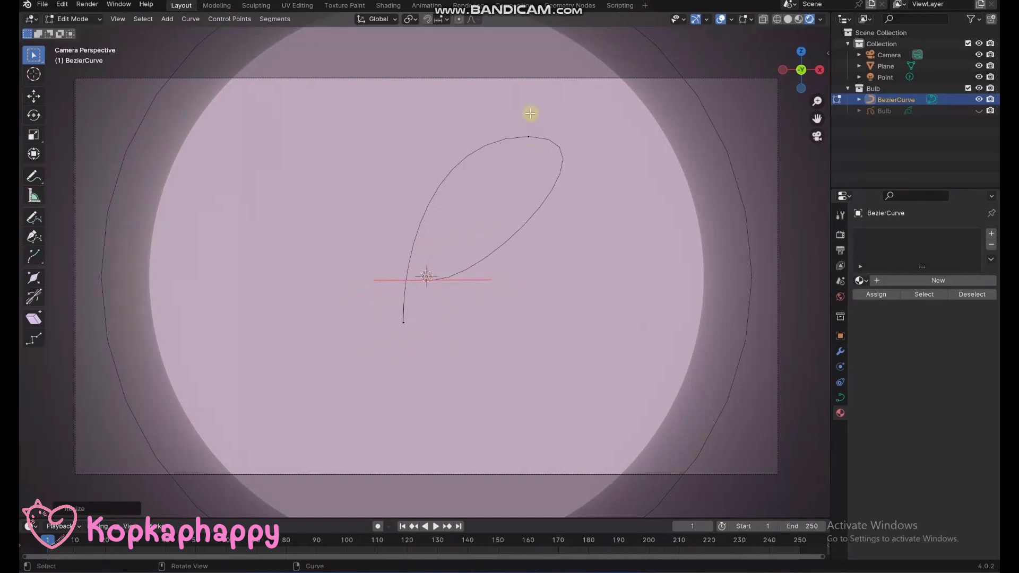
Lower the curve's top point slightly and tilt its handle
left_click_drag(505, 119, 544, 156)
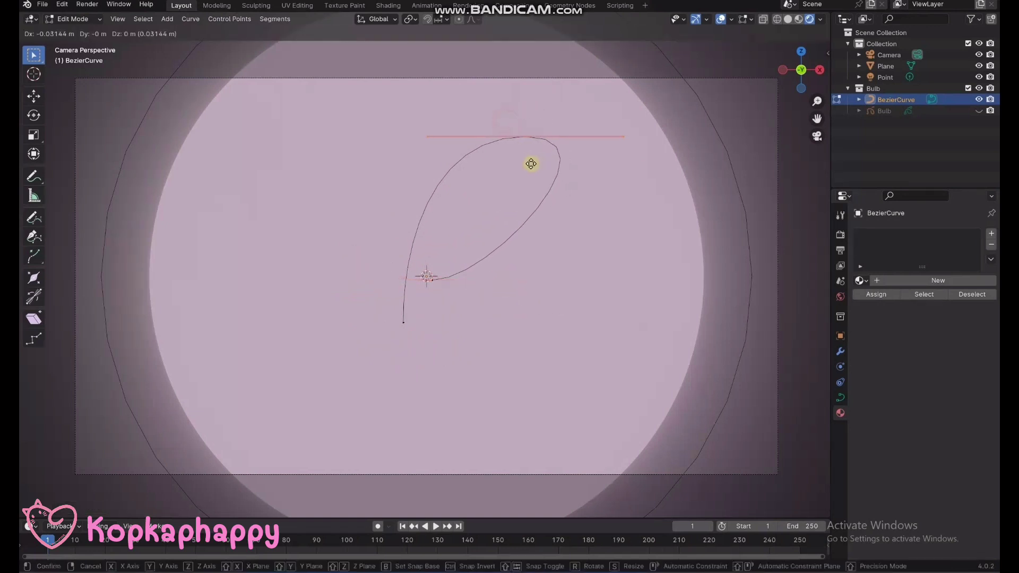
key("g")
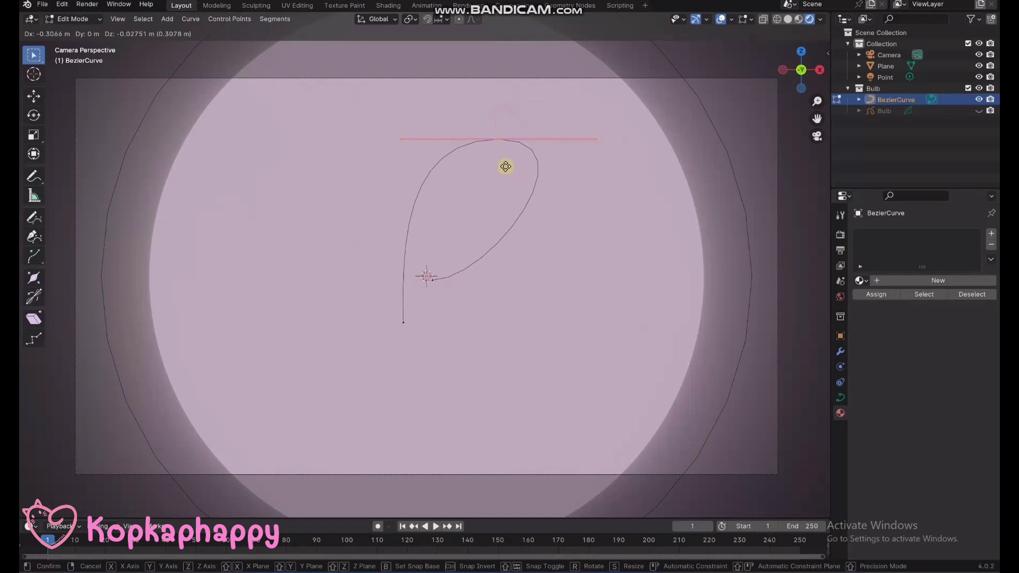
left_click(505, 177)
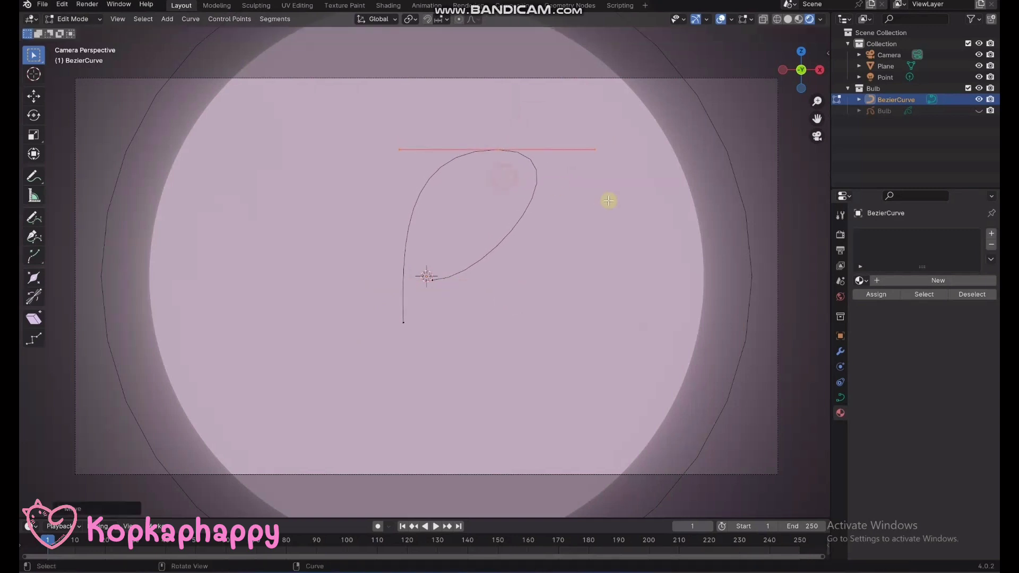
key("r")
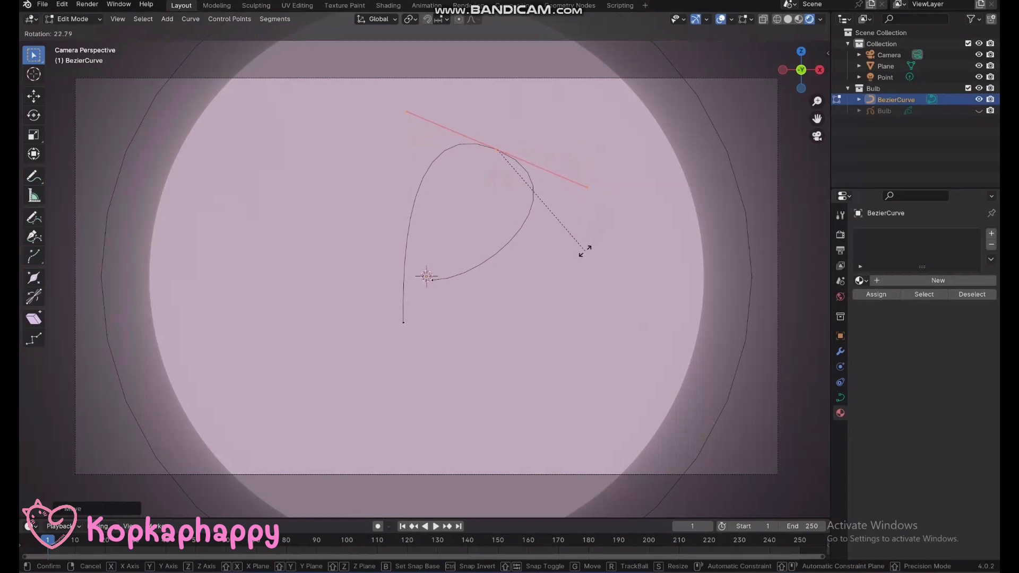
left_click(589, 243)
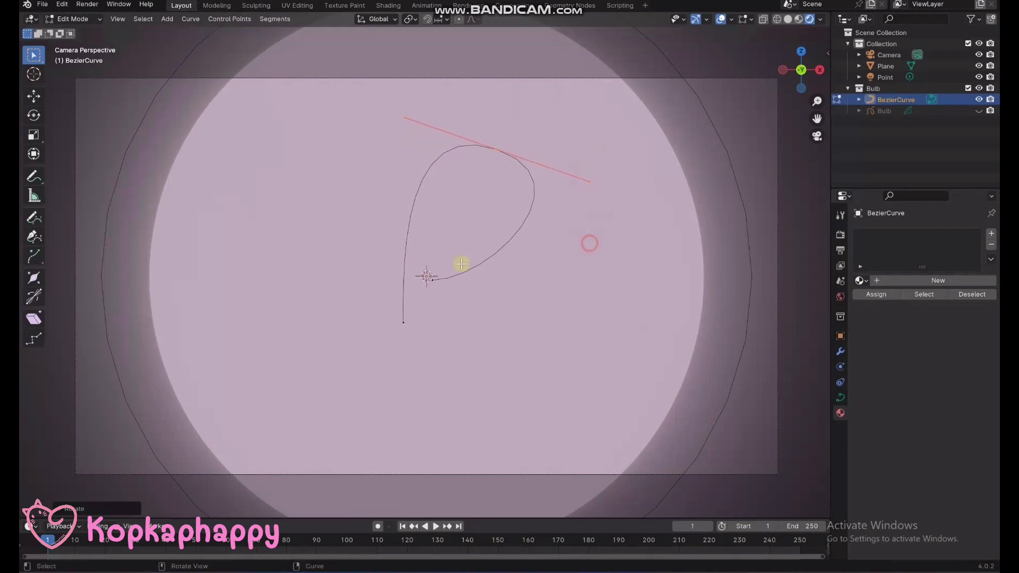
Reposition the centre point and extrude a new point up-left, adjusting its handle angle
left_click(423, 276)
key("g")
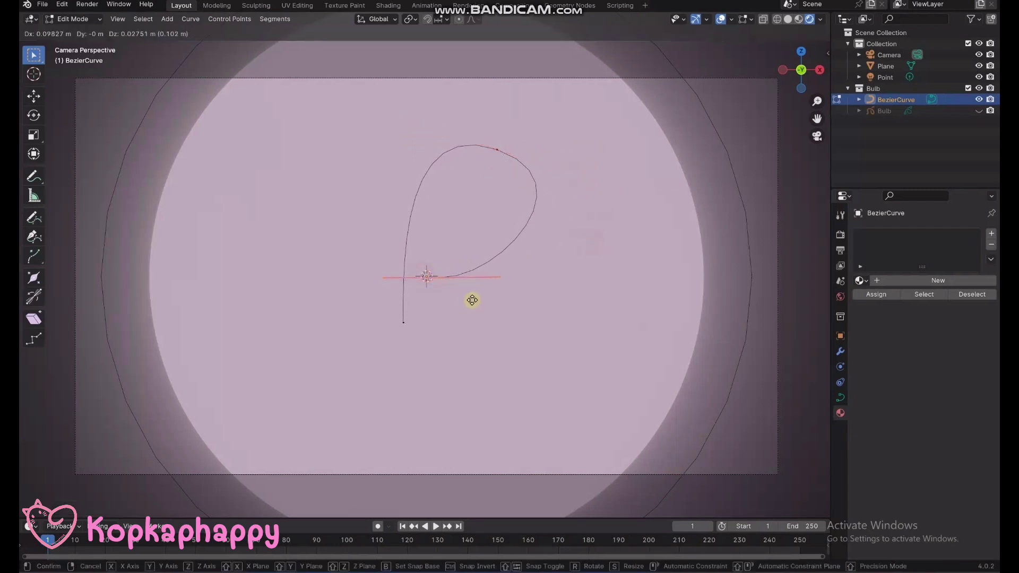
left_click(472, 301)
key("e")
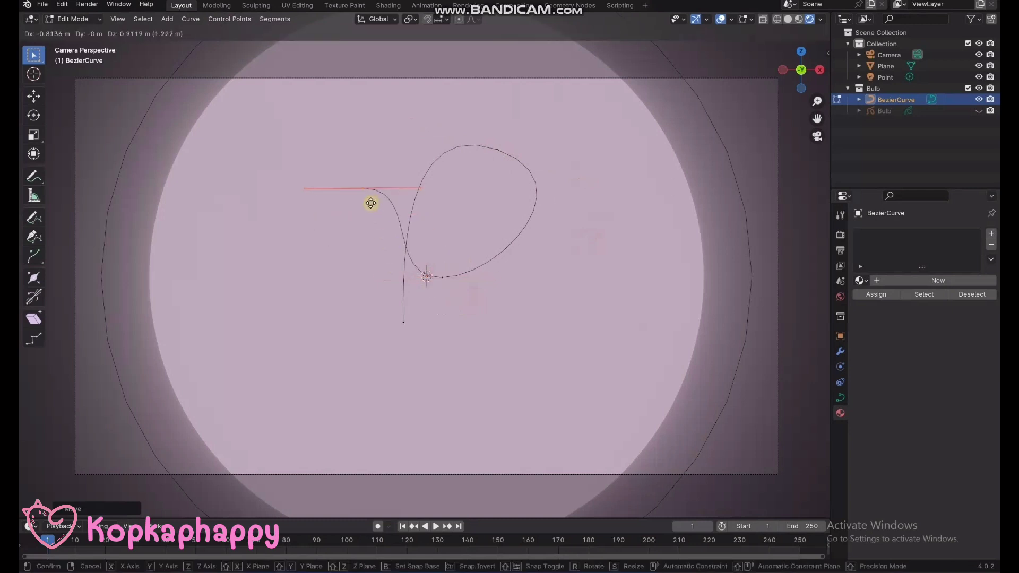
left_click(339, 171)
key("r")
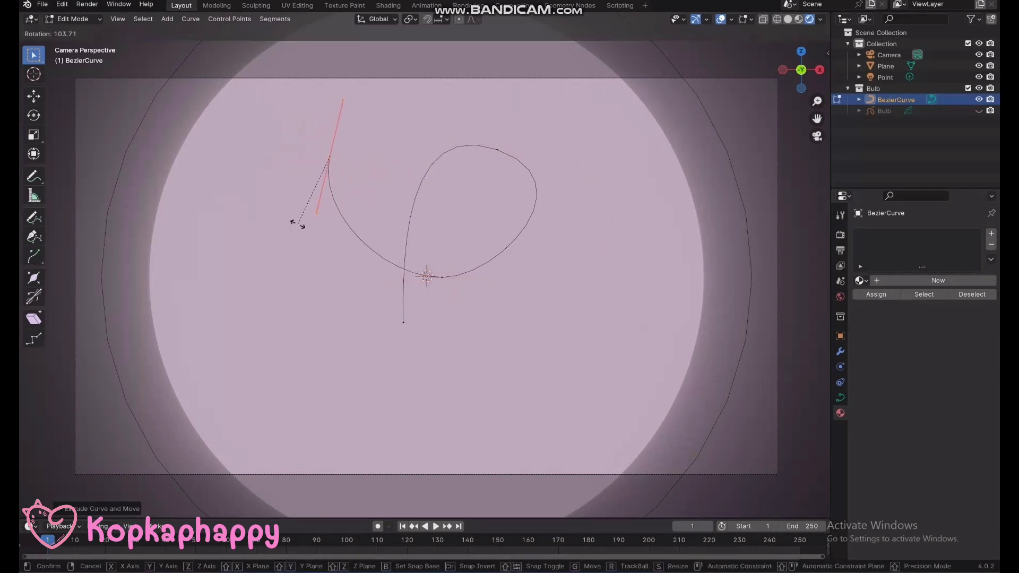
left_click(337, 221)
key("g")
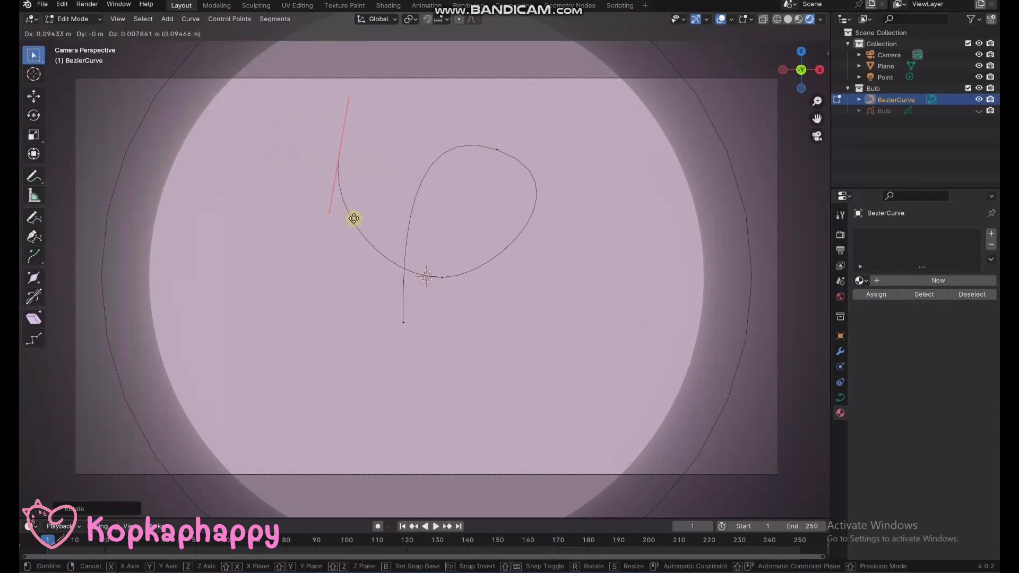
left_click(354, 218)
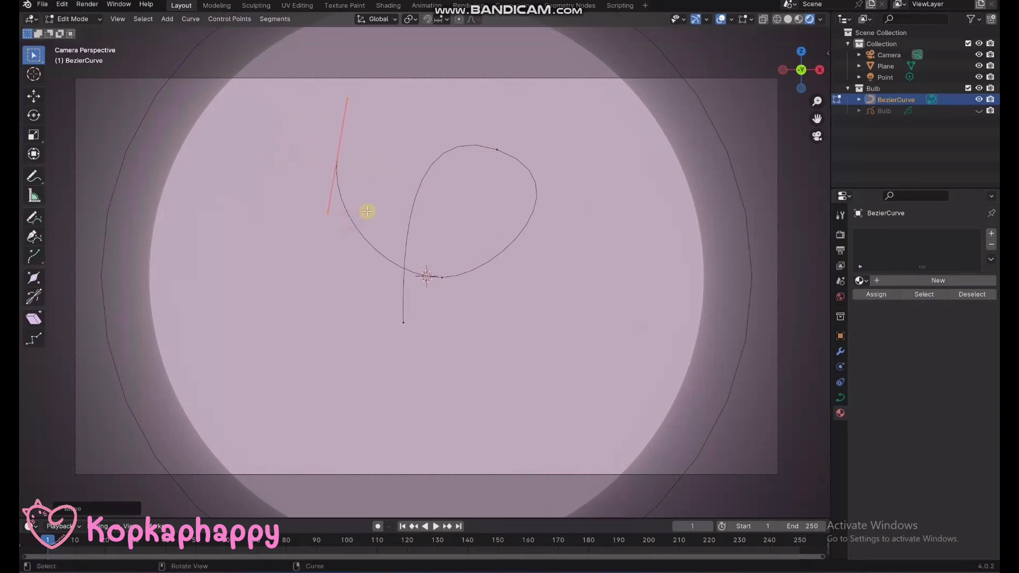
Bring the latest point back to the centre to close the heart, turning its handle vertical
key("r")
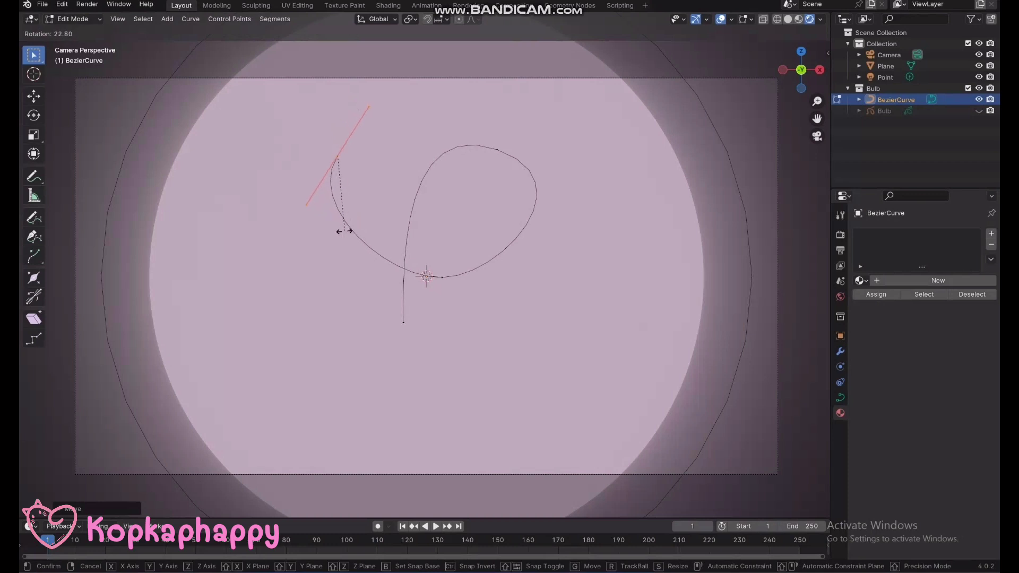
left_click(337, 233)
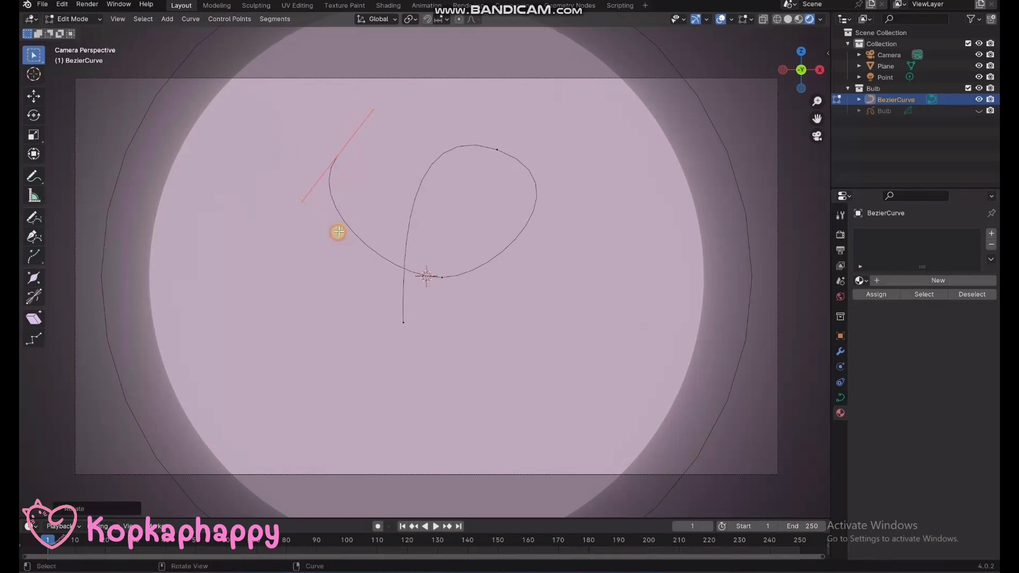
key("g")
left_click(350, 226)
key("g")
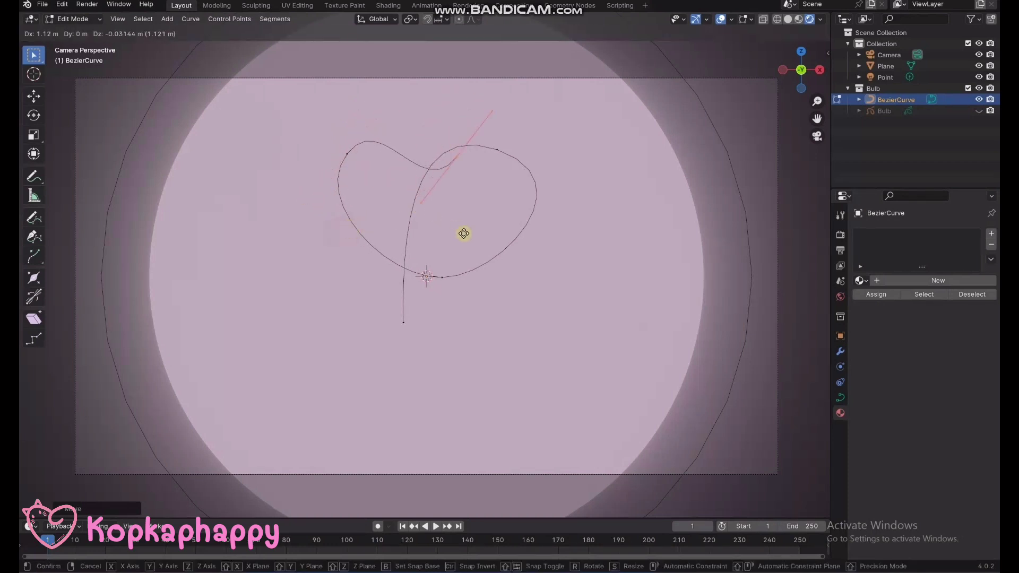
left_click(480, 278)
key("r")
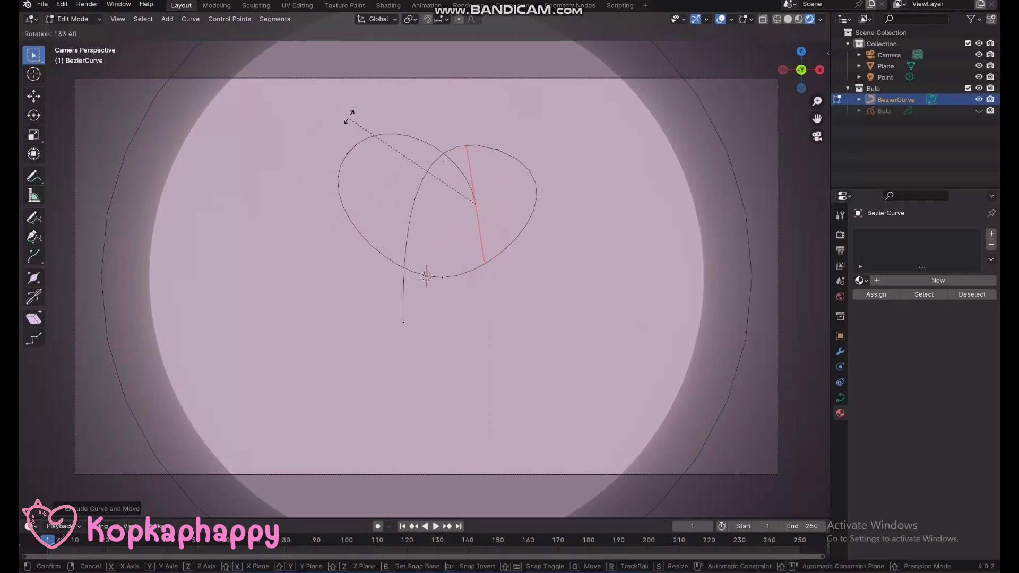
left_click(387, 122)
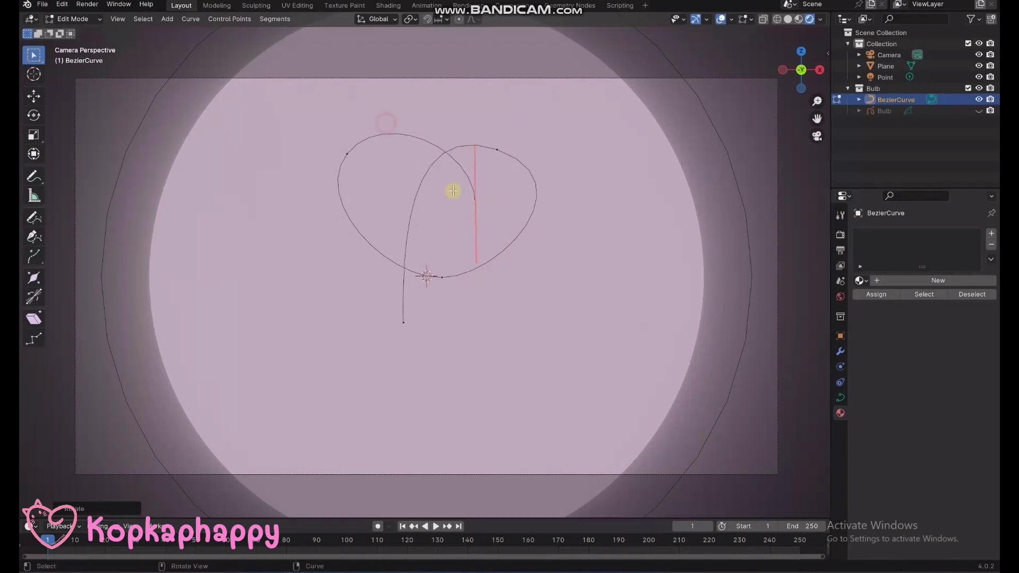
Drop a point down into a straight vertical second leg and begin lengthening the left lobe handle
key("g")
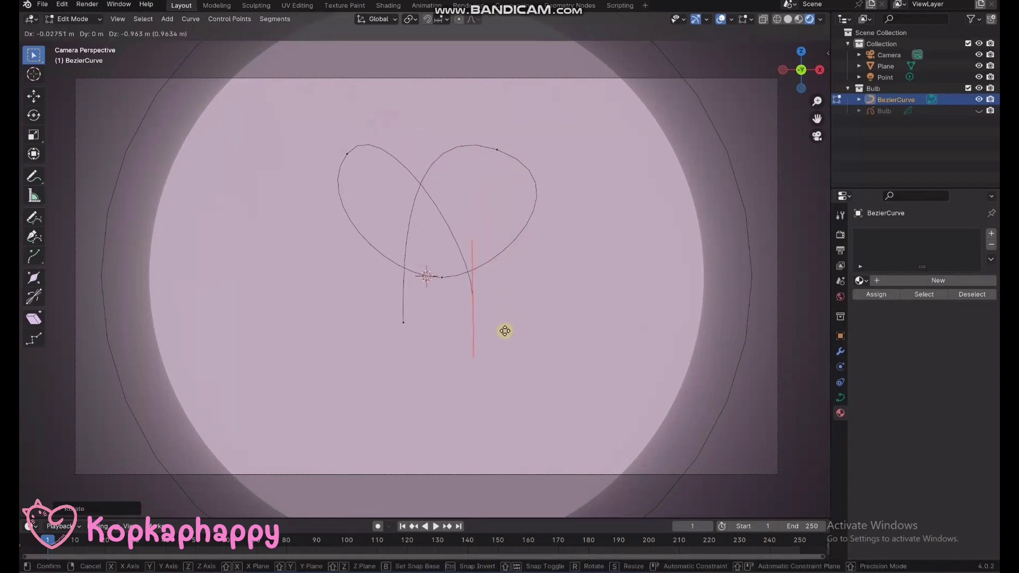
left_click(494, 354)
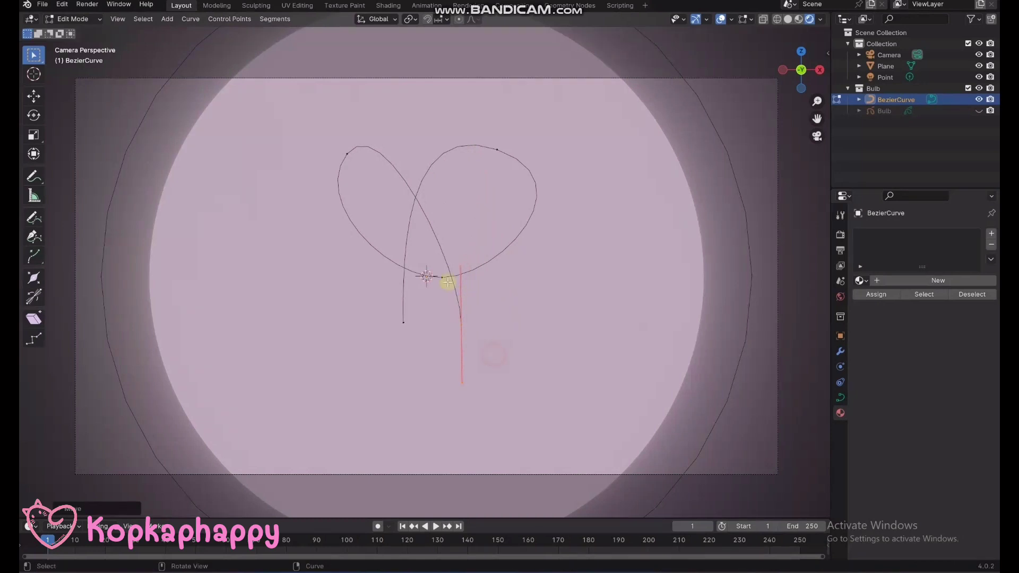
mouse_move(449, 245)
left_mouse_down()
mouse_move(483, 276)
mouse_move(470, 259)
left_mouse_up()
key("g")
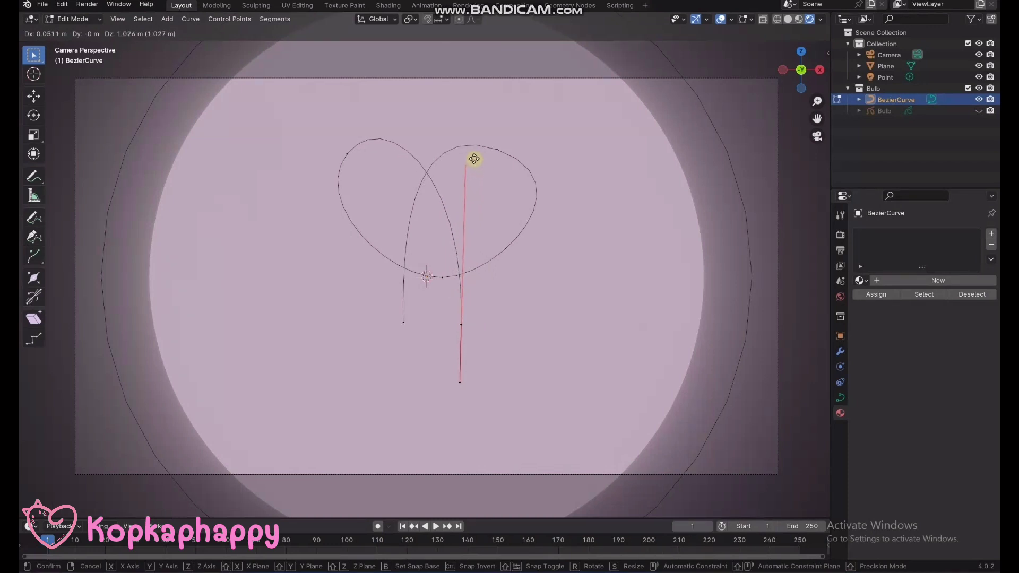
left_click(455, 160)
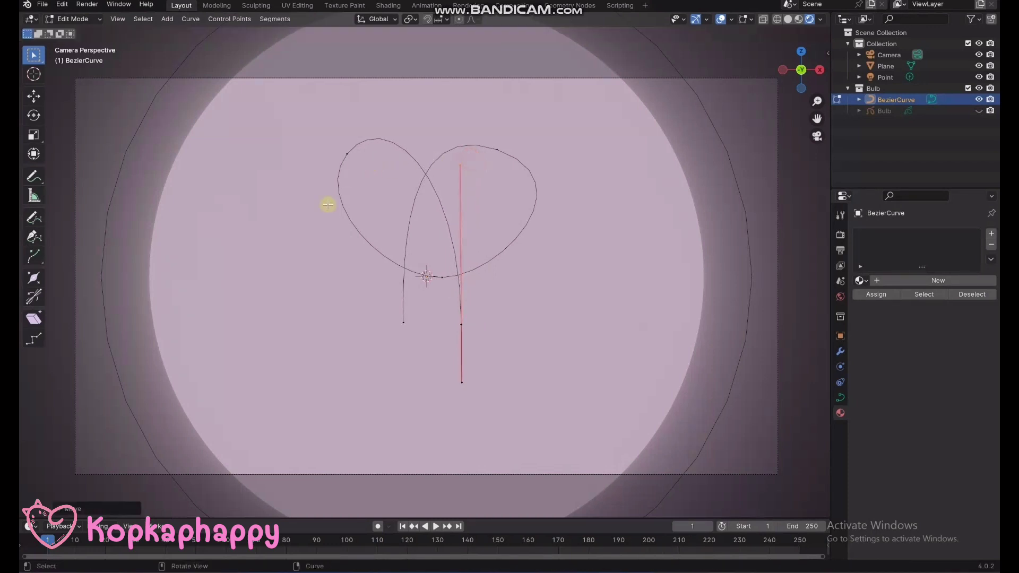
left_click(330, 149)
key("s")
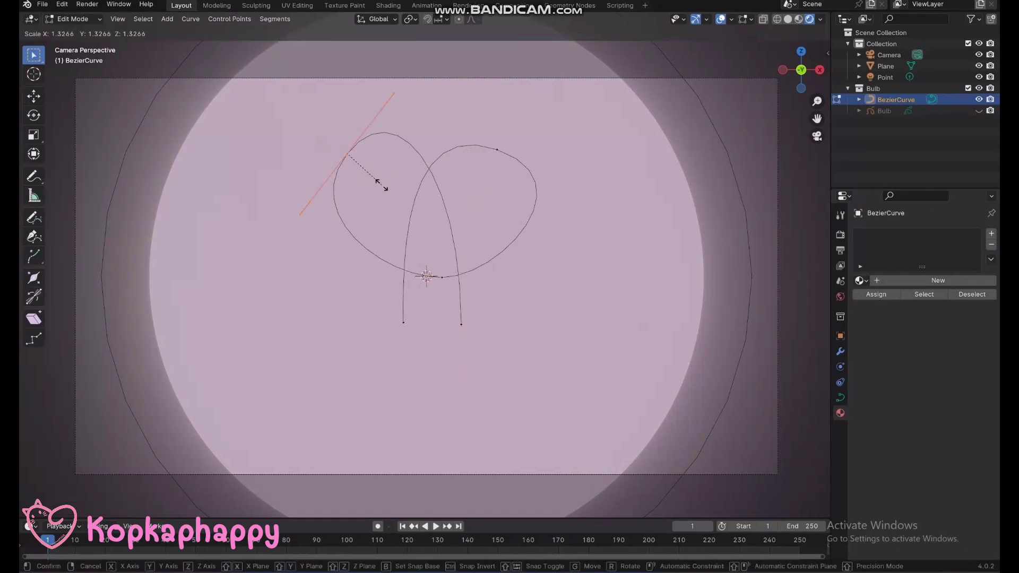
Confirm the rounder left lobe, then move the right lobe's top point and tilt its handle
left_click(380, 182)
left_click(503, 143)
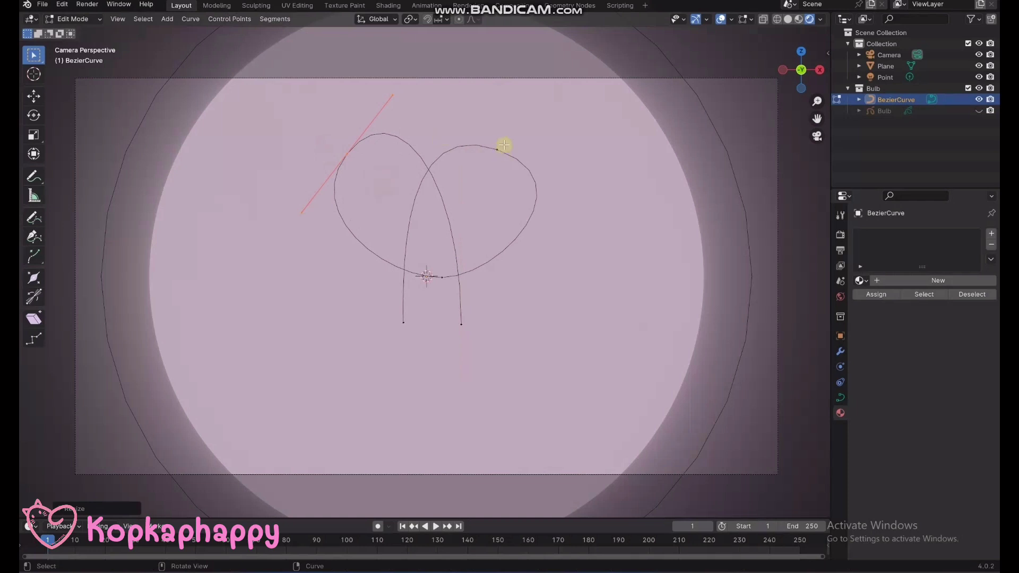
key("g")
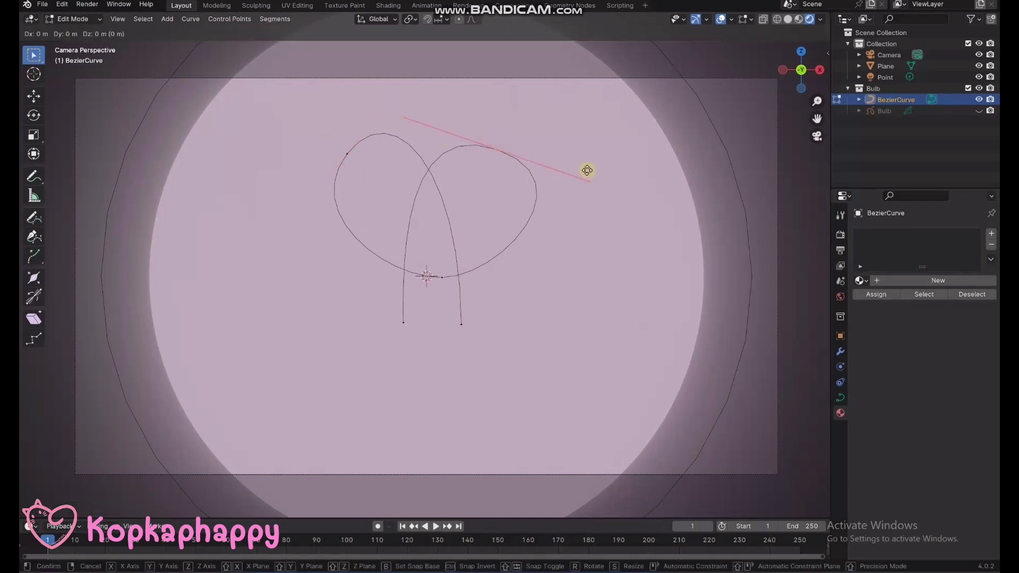
left_click(591, 158)
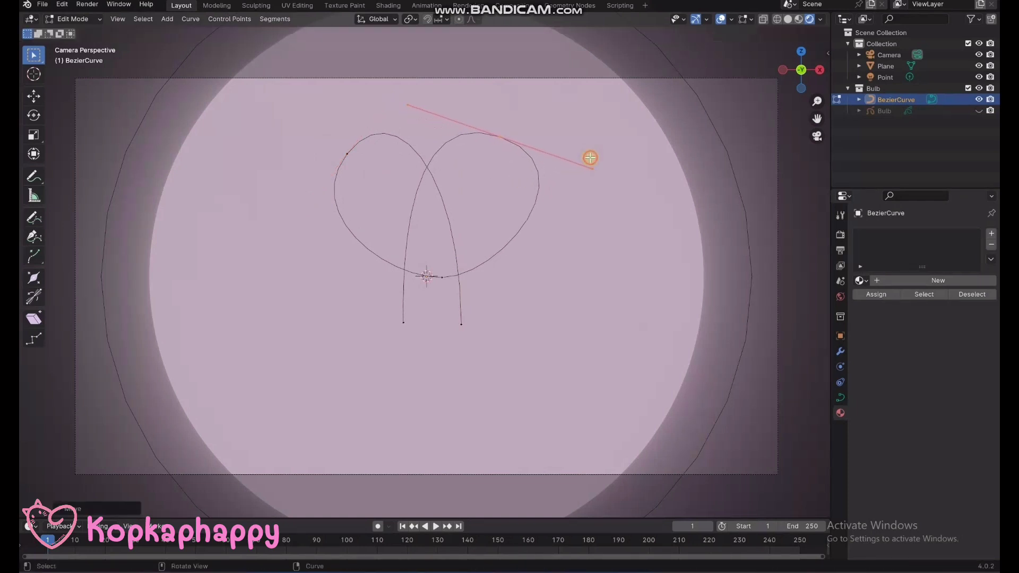
key("r")
left_click(599, 184)
key("r")
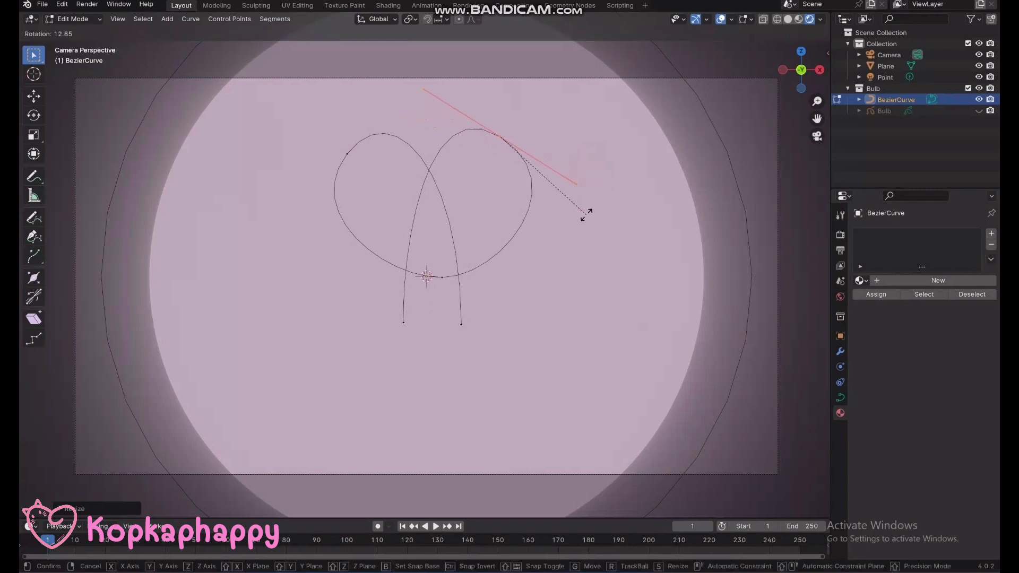
left_click(587, 214)
Shorten and nudge the right lobe handle to widen it, then reposition the upper-right handle
key("s")
left_click(567, 202)
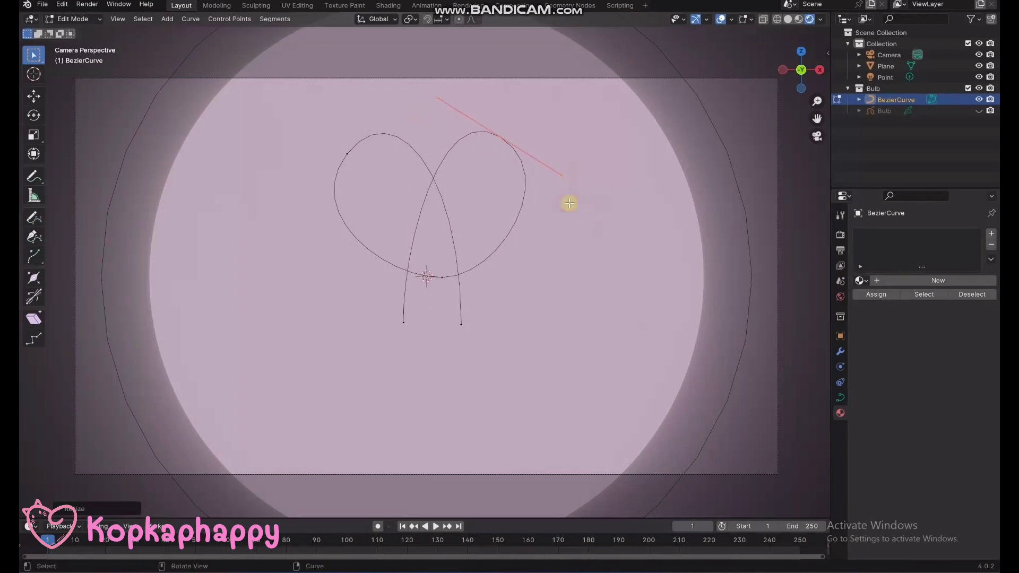
key("g")
left_click(559, 201)
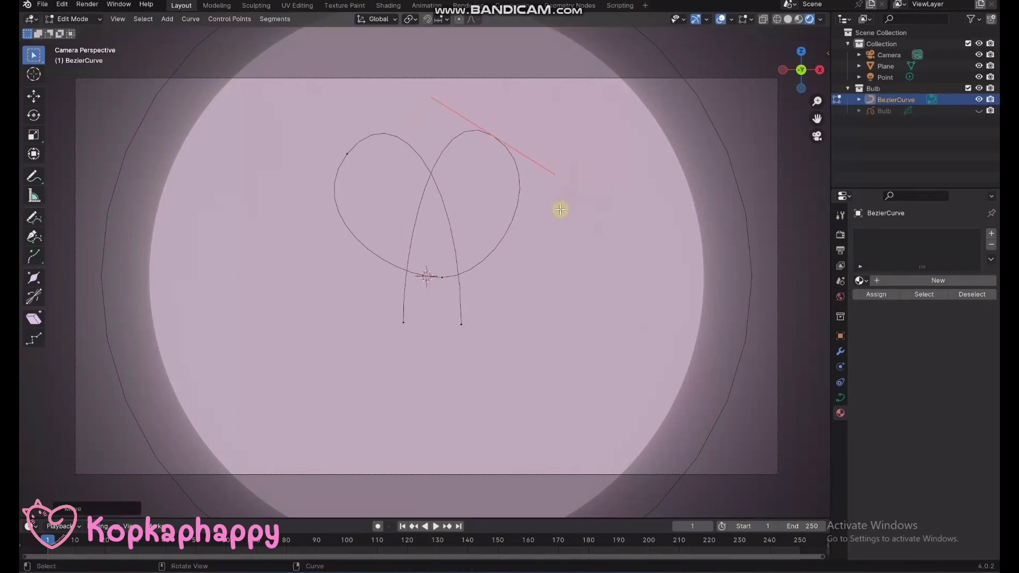
key("g")
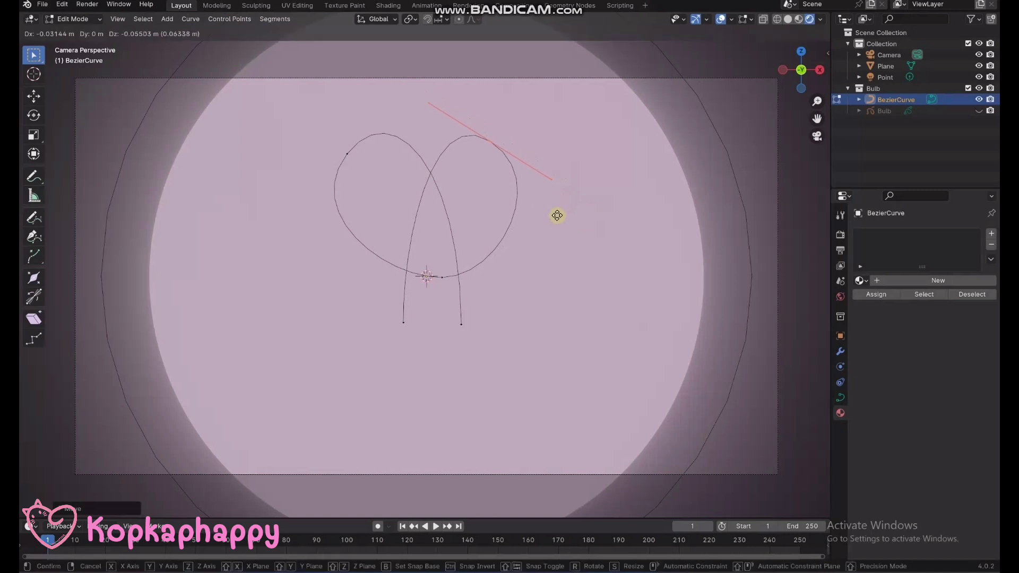
left_click(557, 215)
key("r")
left_click(548, 228)
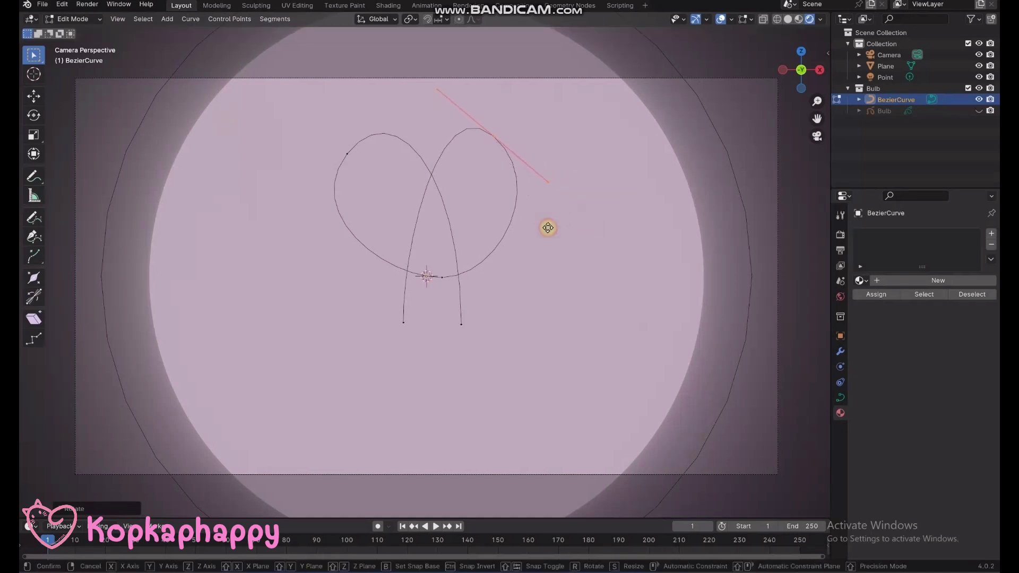
left_click(557, 228)
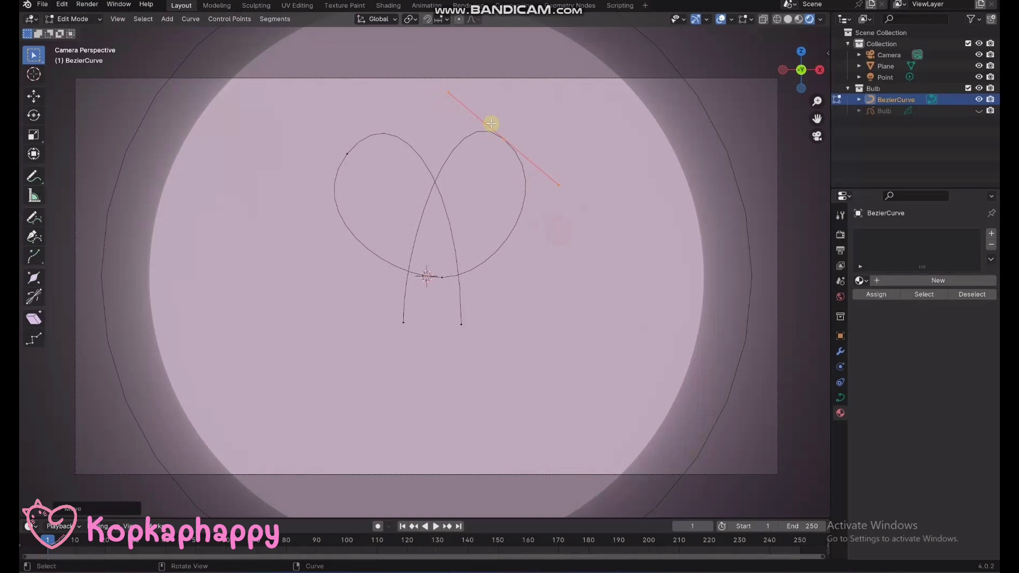
left_click(439, 88)
key("g")
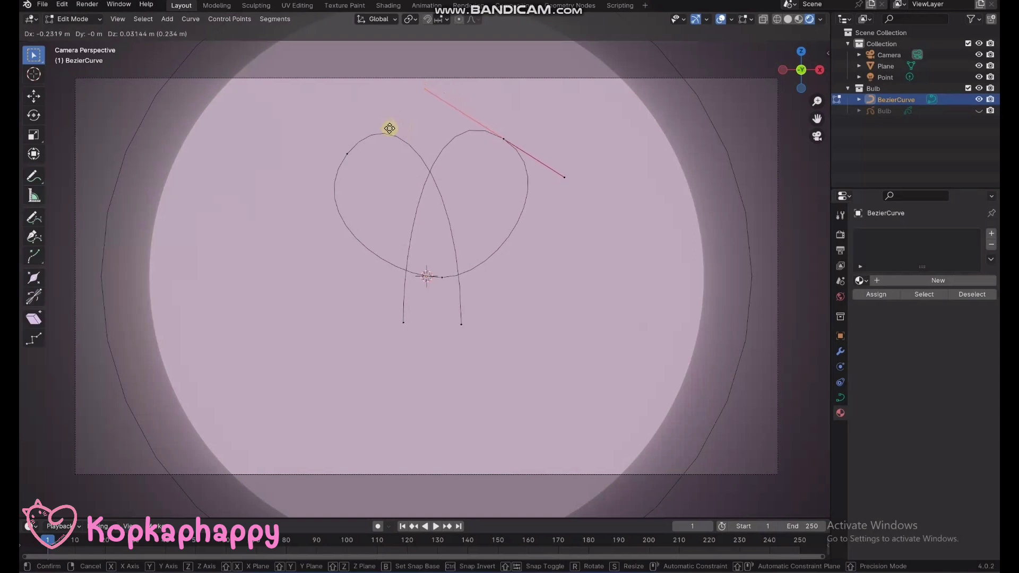
left_click(391, 134)
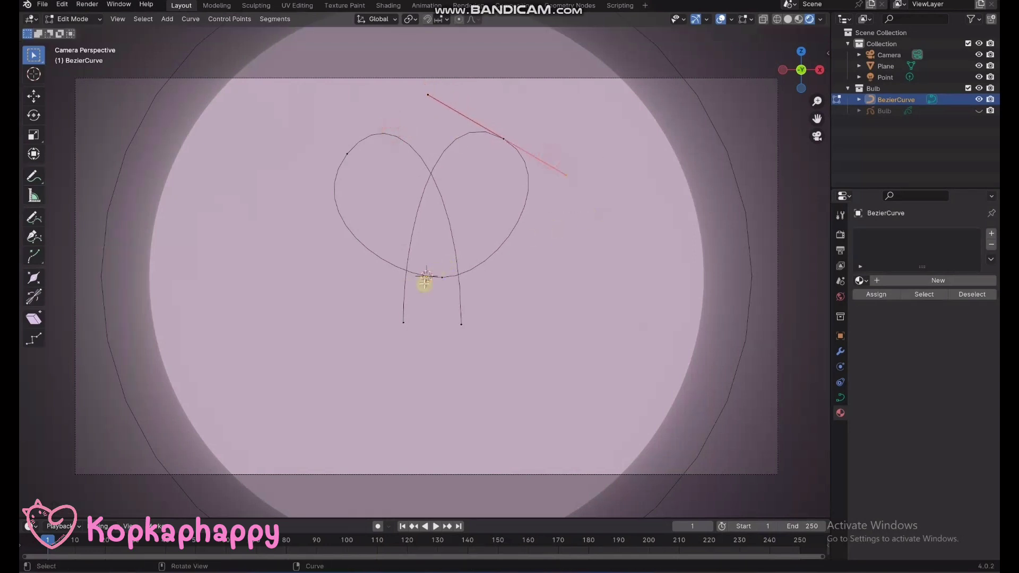
Move and shorten the heart's bottom point handles, then return to Object Mode
left_click(425, 281)
key("g")
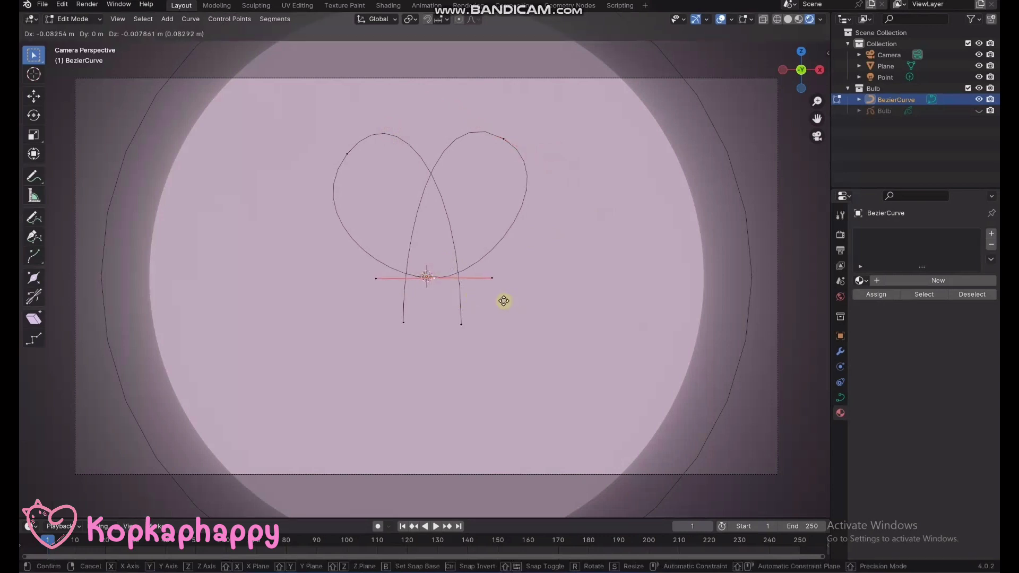
left_click(504, 300)
key("s")
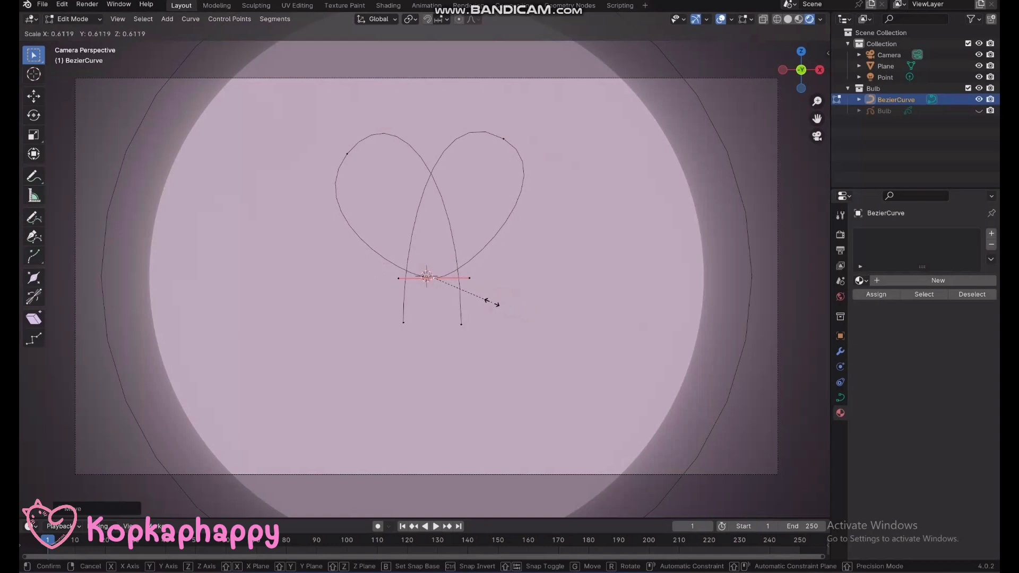
left_click(482, 299)
key("g")
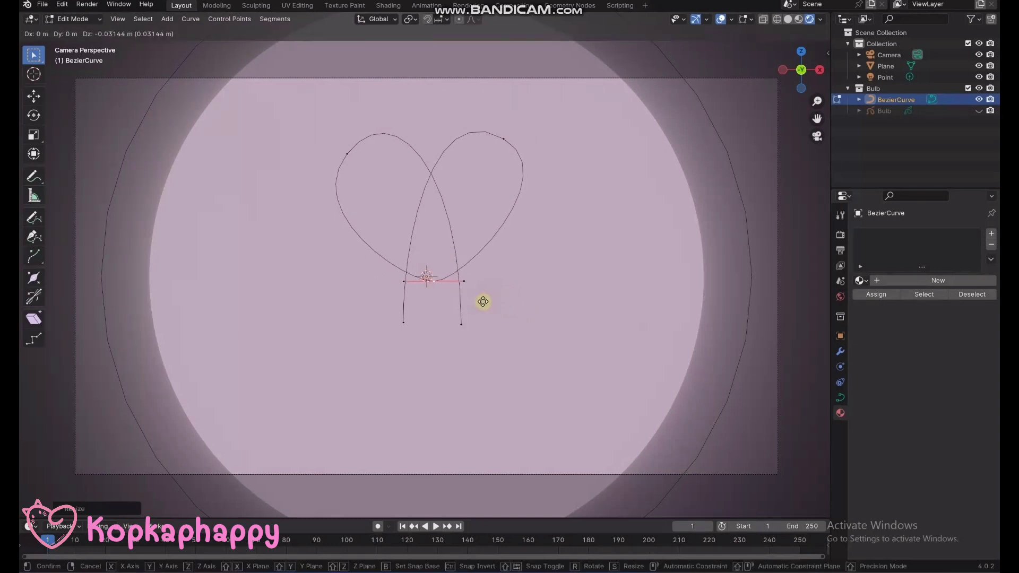
left_click(482, 298)
left_click(529, 277)
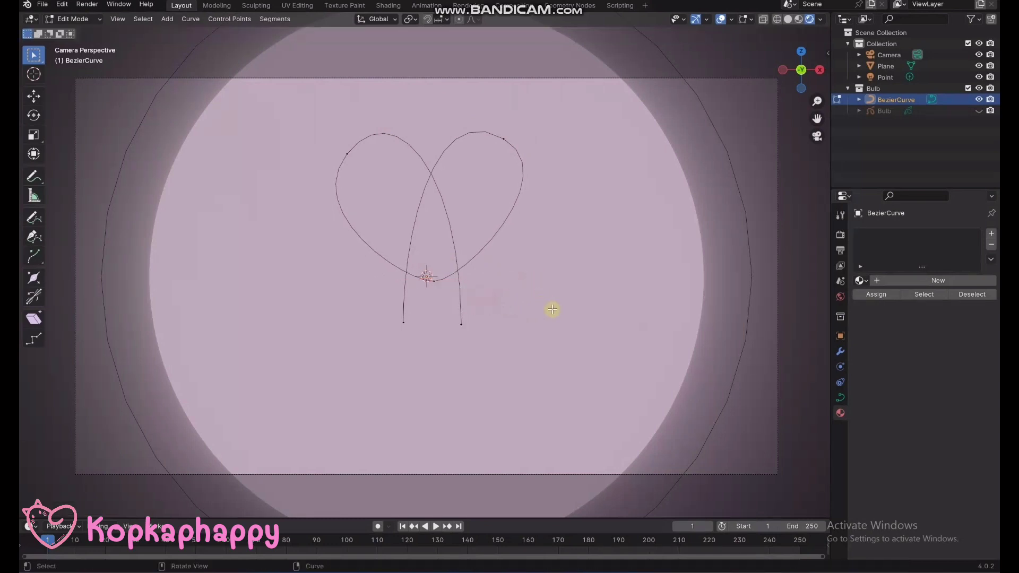
key("Tab")
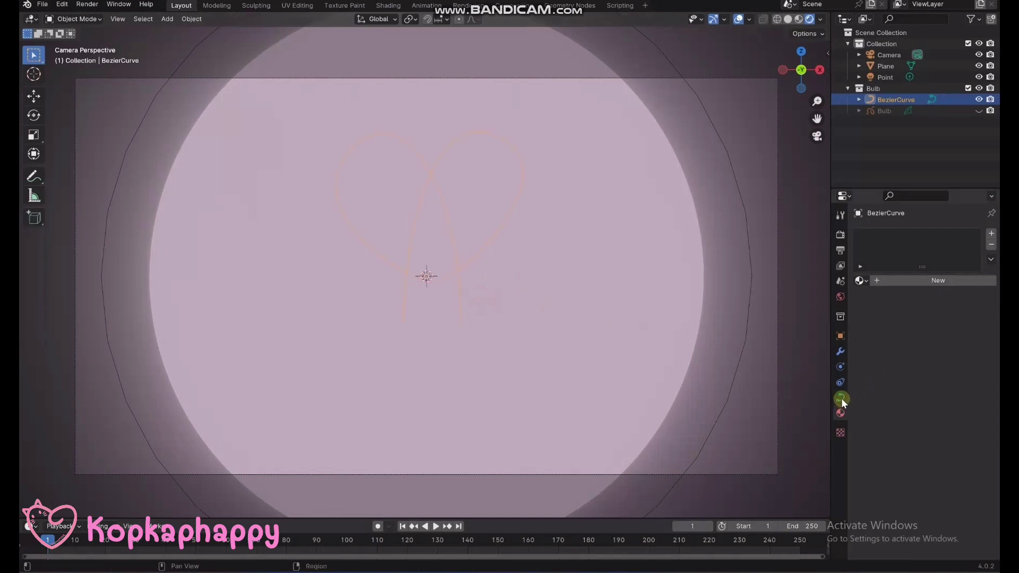
Give the heart curve a 0.02 m bevel depth in its Geometry settings
left_click(840, 397)
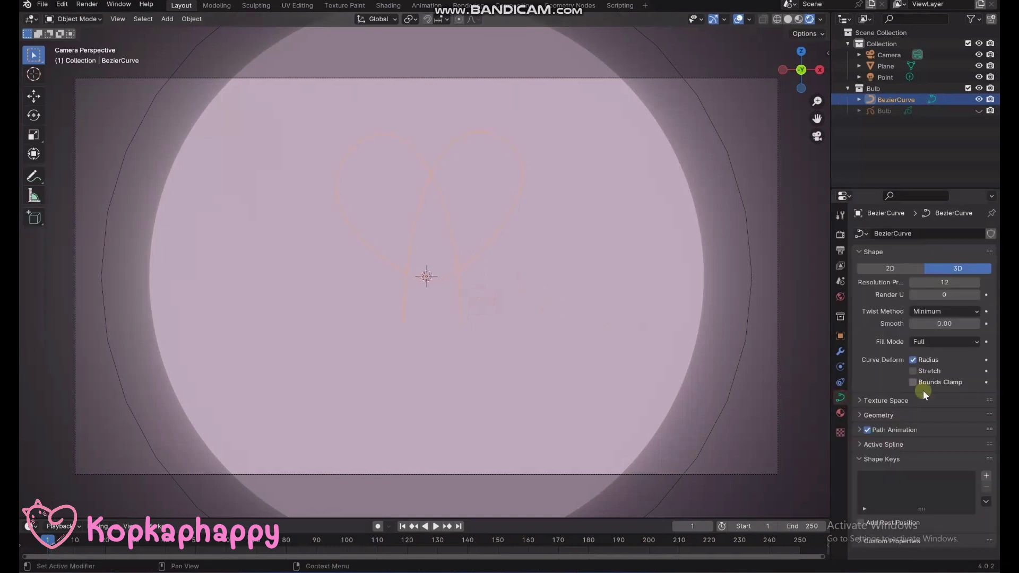
left_click(871, 416)
scroll(913, 424, "down", 5)
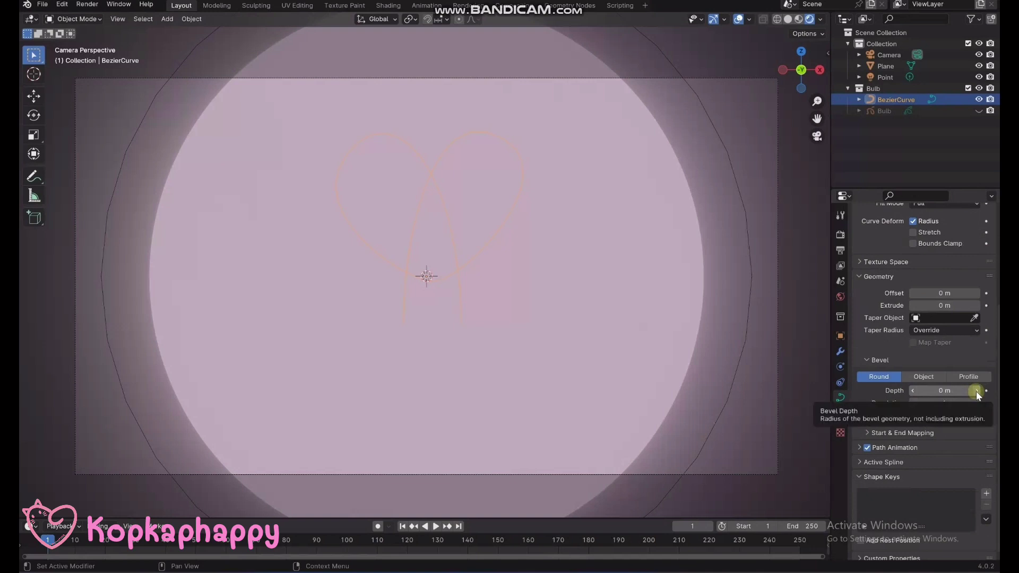
left_click(976, 390)
left_click(976, 391)
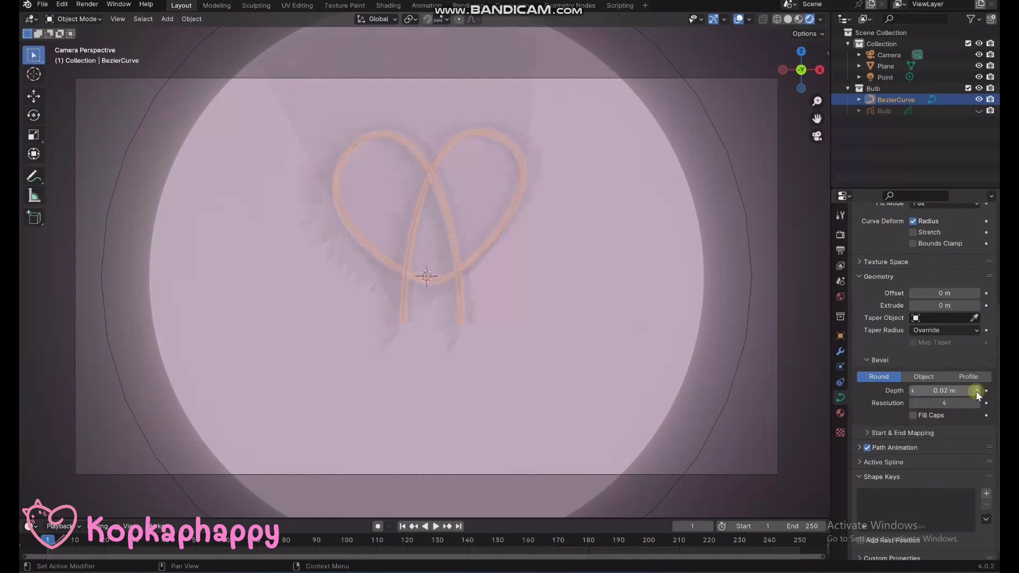
Disable the point light's shadow and shift the heart about -0.098 m along Y
left_click(751, 335)
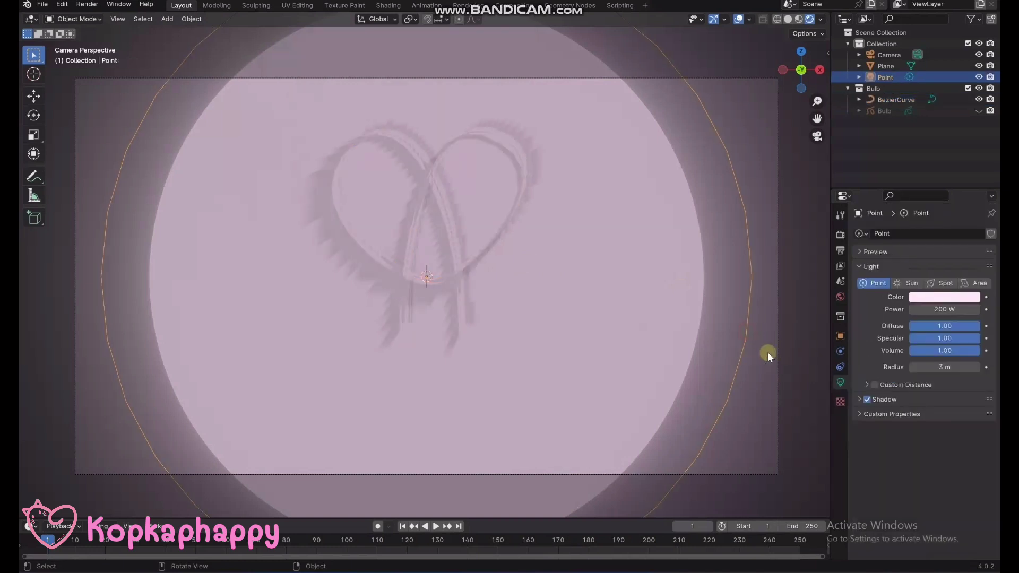
left_click(867, 399)
left_click(463, 262)
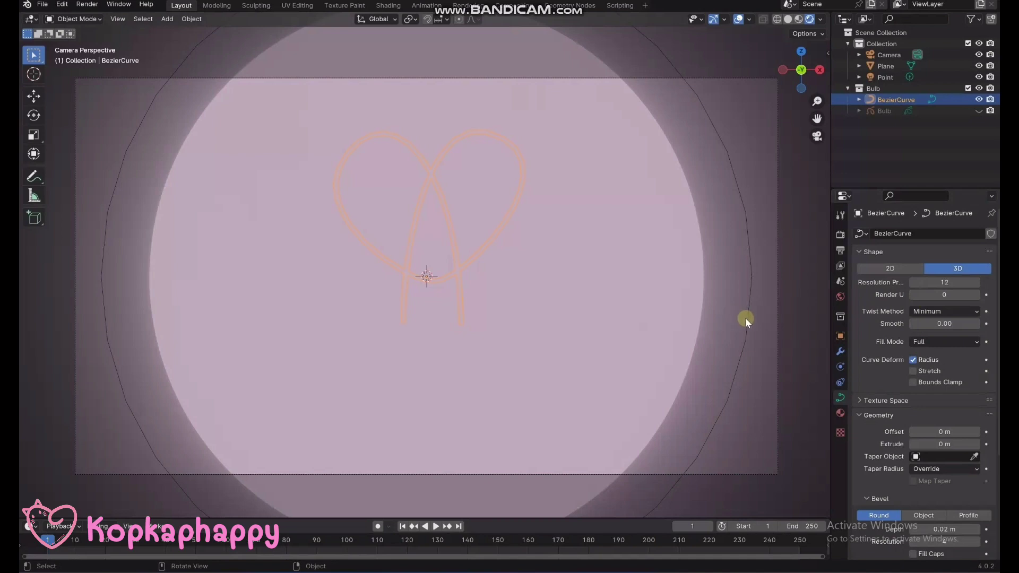
key("KP_3")
key("g")
key("y")
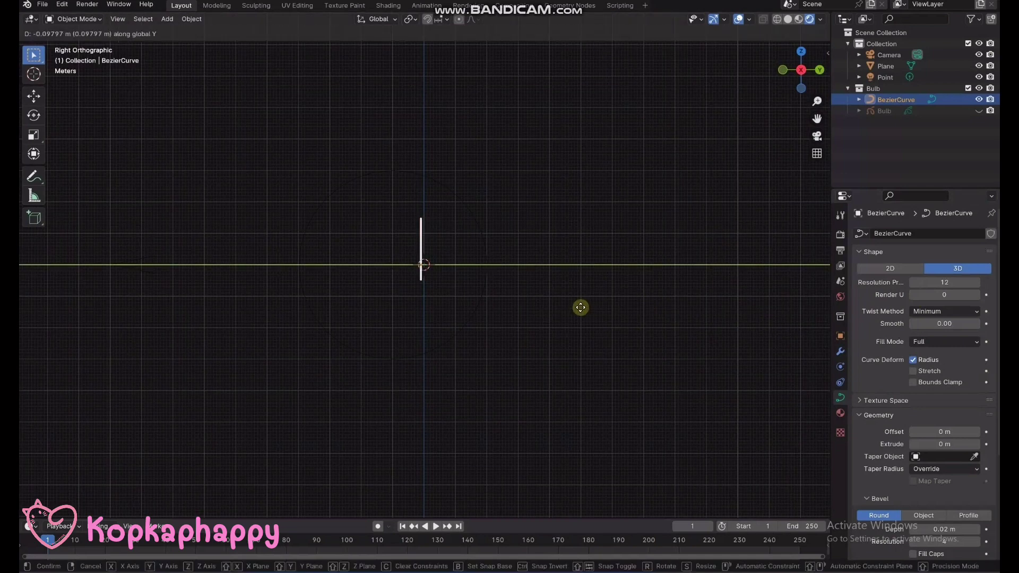
left_click(569, 304)
key("KP_1")
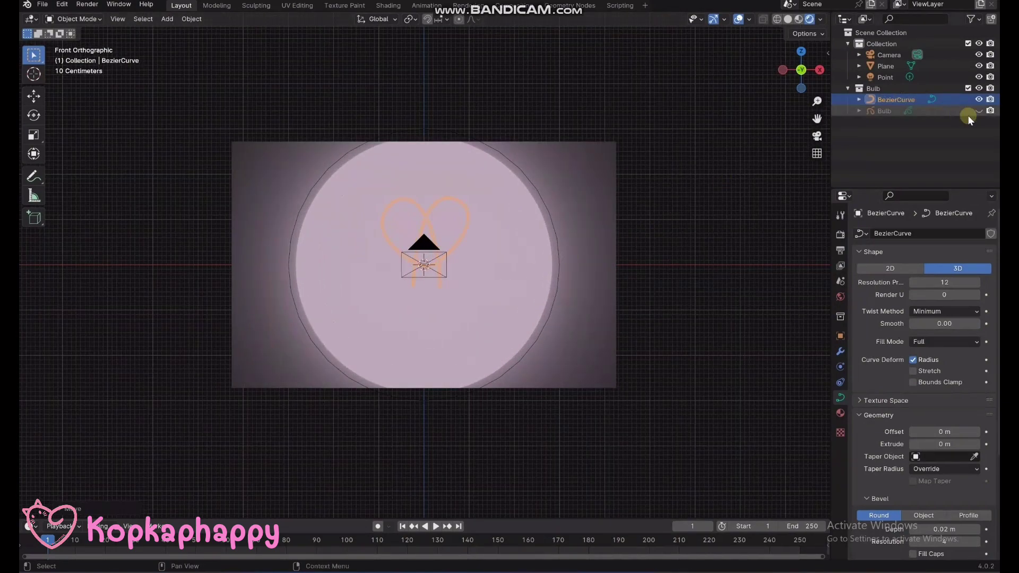
Give the heart a new Emission material with a pink colour
left_click(840, 413)
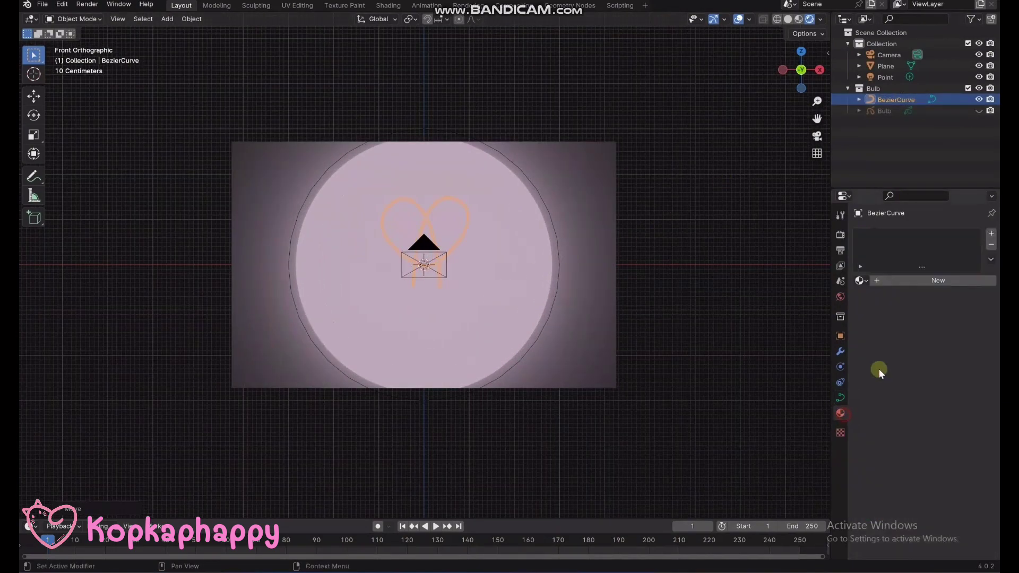
left_click(915, 275)
left_click(939, 350)
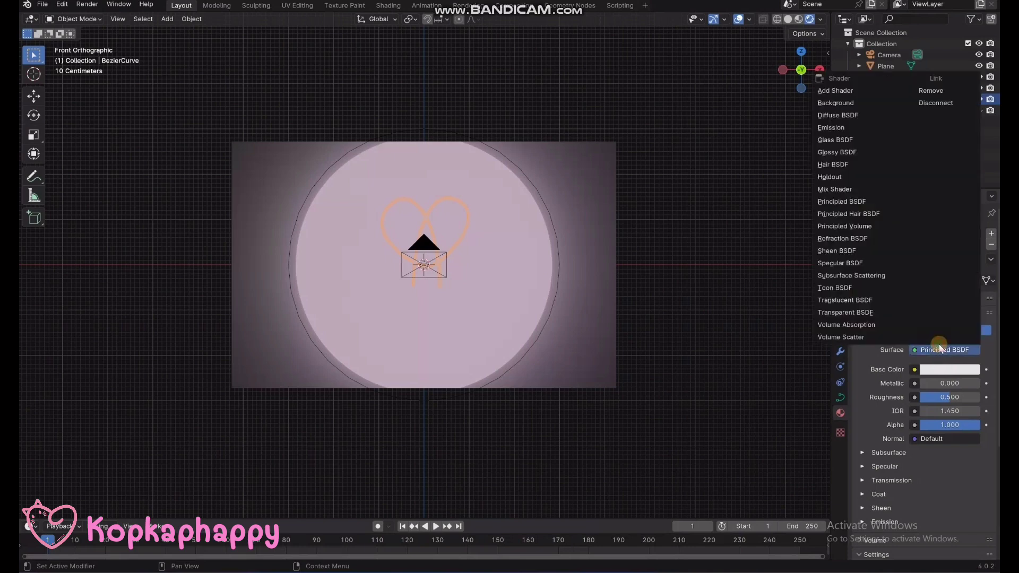
left_click(836, 127)
left_click(957, 370)
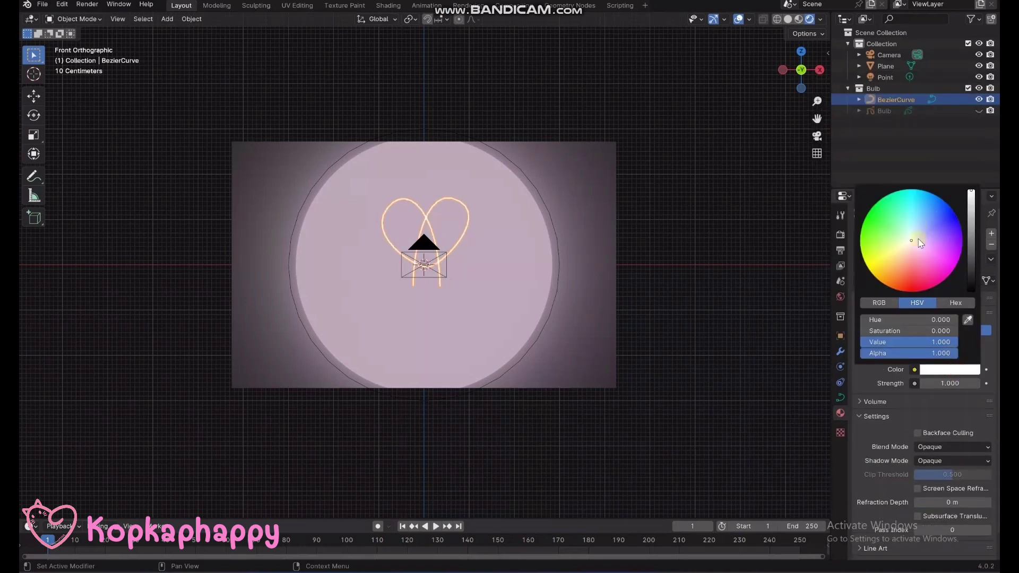
left_click(922, 261)
left_click_drag(923, 261, 926, 270)
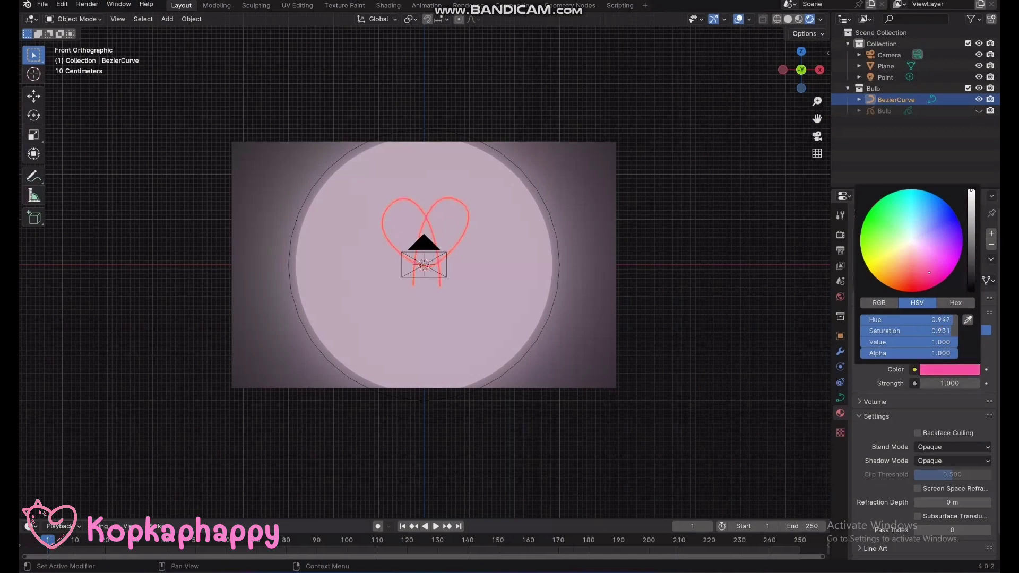
scroll(375, 234, "up", 4)
left_click(598, 275)
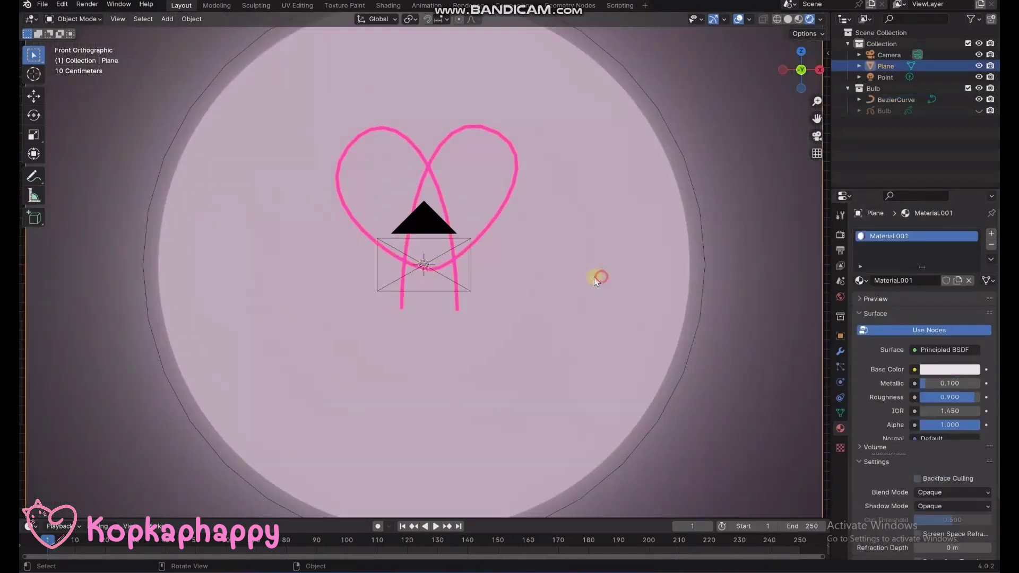
Deselect the plane and unhide the Bulb outline in the Outliner
scroll(756, 197, "down", 3)
left_click(635, 226)
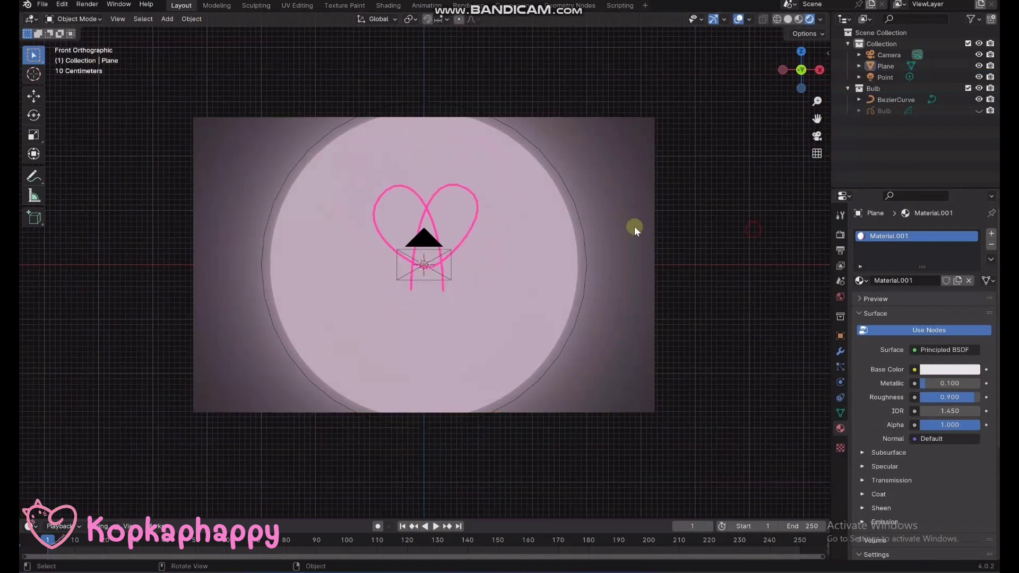
left_click(980, 110)
Reposition the heart filament from the right-side view
scroll(427, 196, "up", 1)
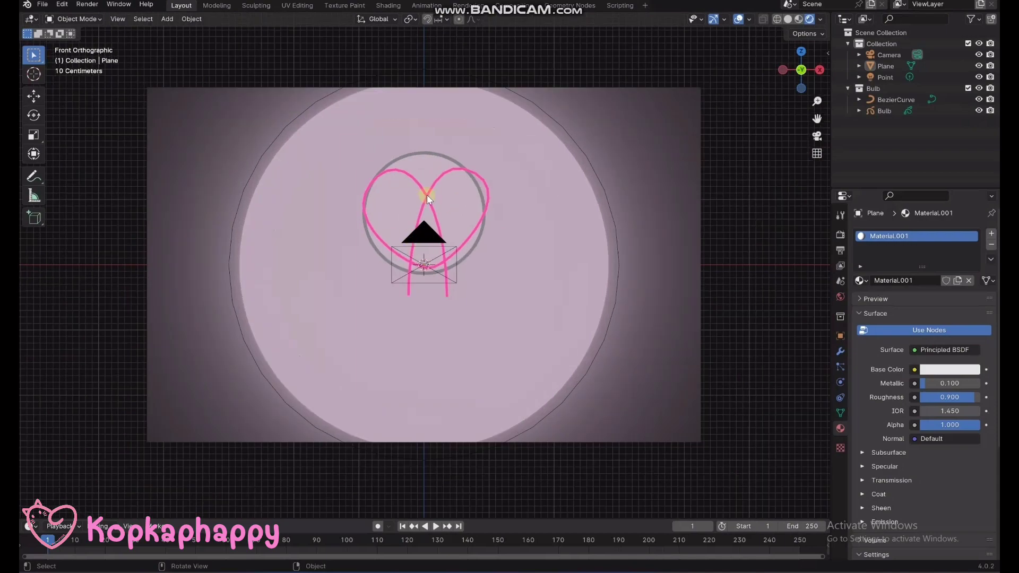
left_click(427, 195)
key("KP_3")
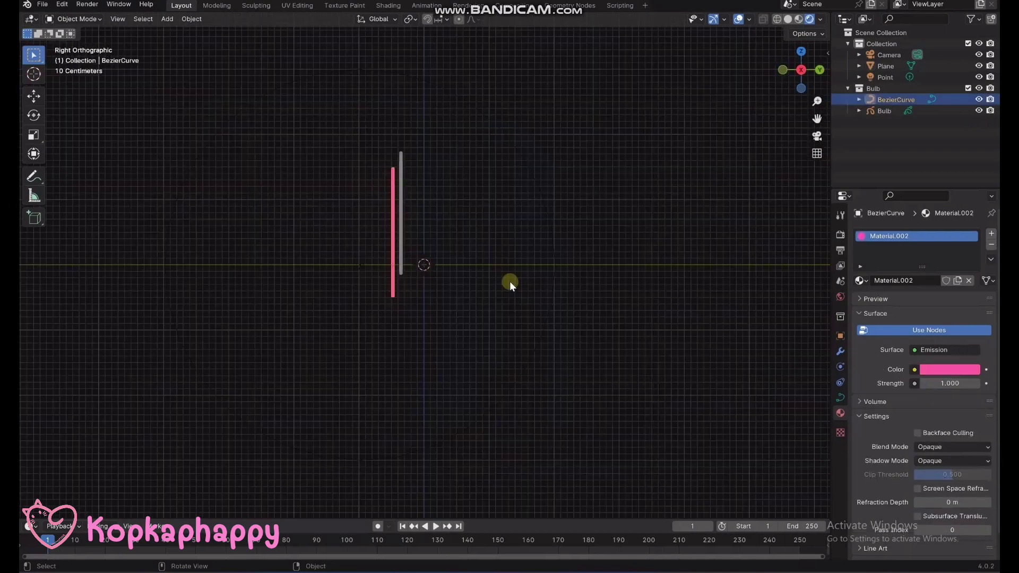
scroll(413, 266, "up", 1)
scroll(413, 266, "up", 1)
key("g")
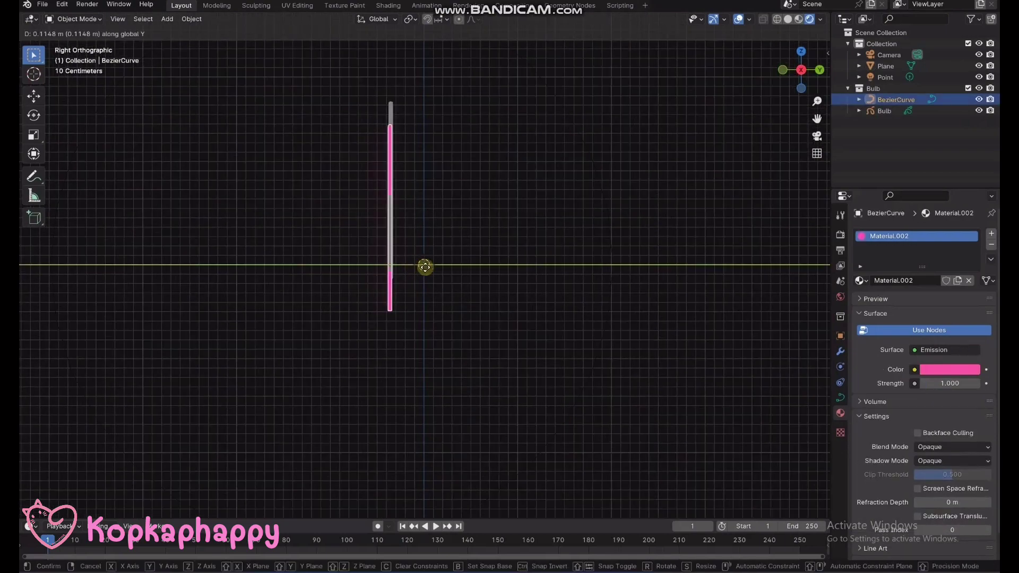
left_click(434, 266)
In camera view, shrink the heart to fit the bulb and raise it along Z
key("KP_1")
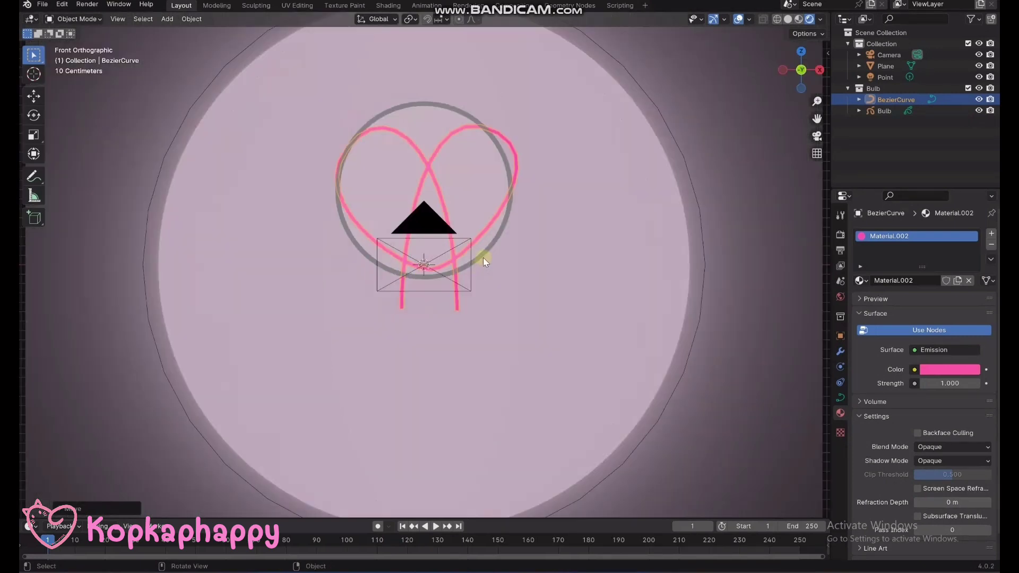
key("KP_0")
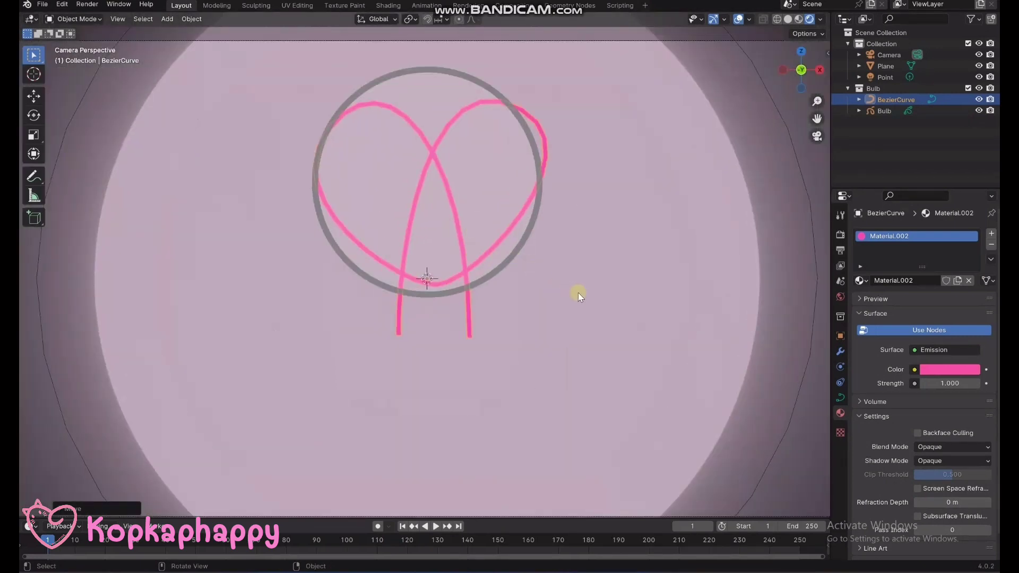
key("s")
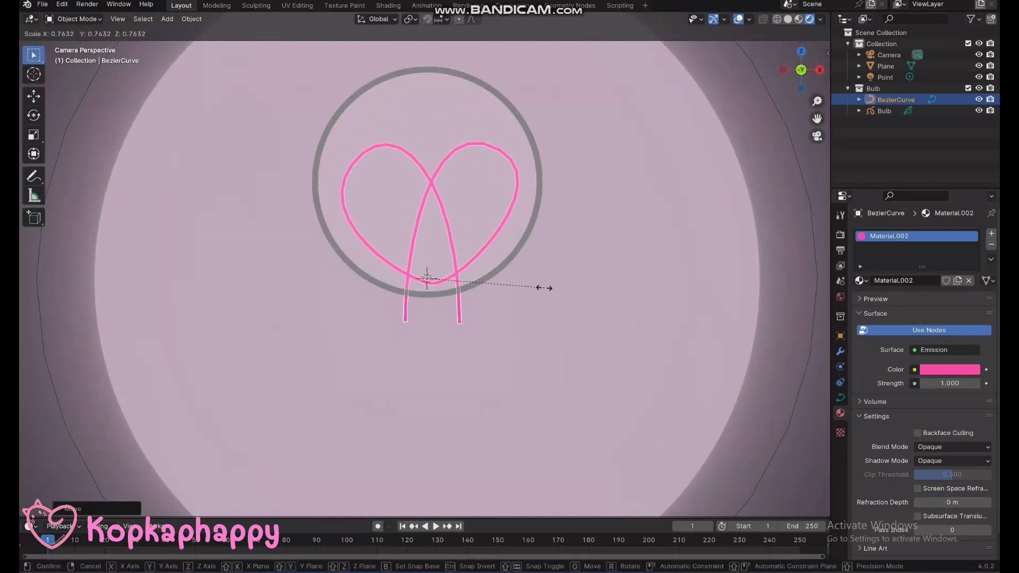
left_click(543, 288)
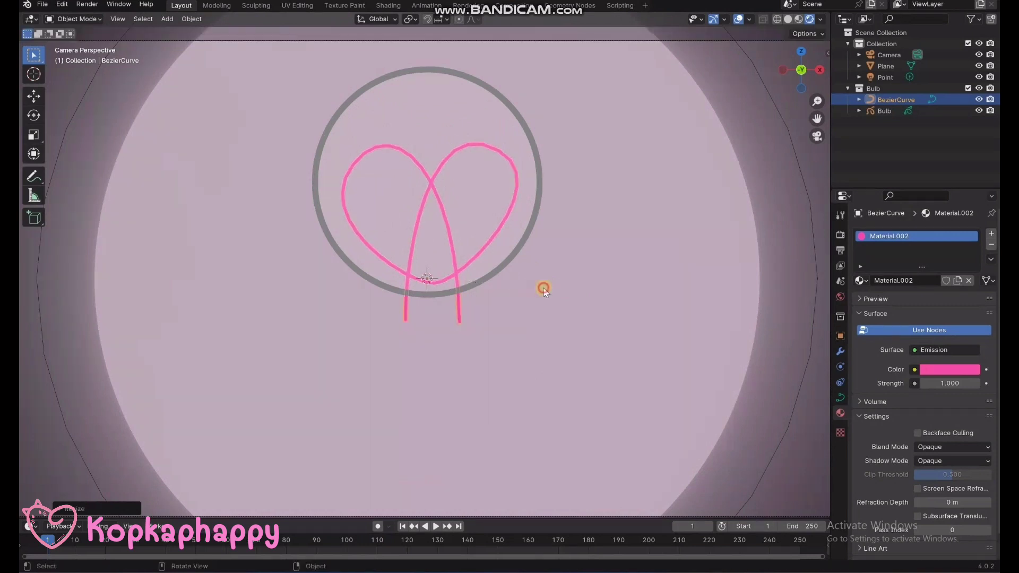
key("g")
key("z")
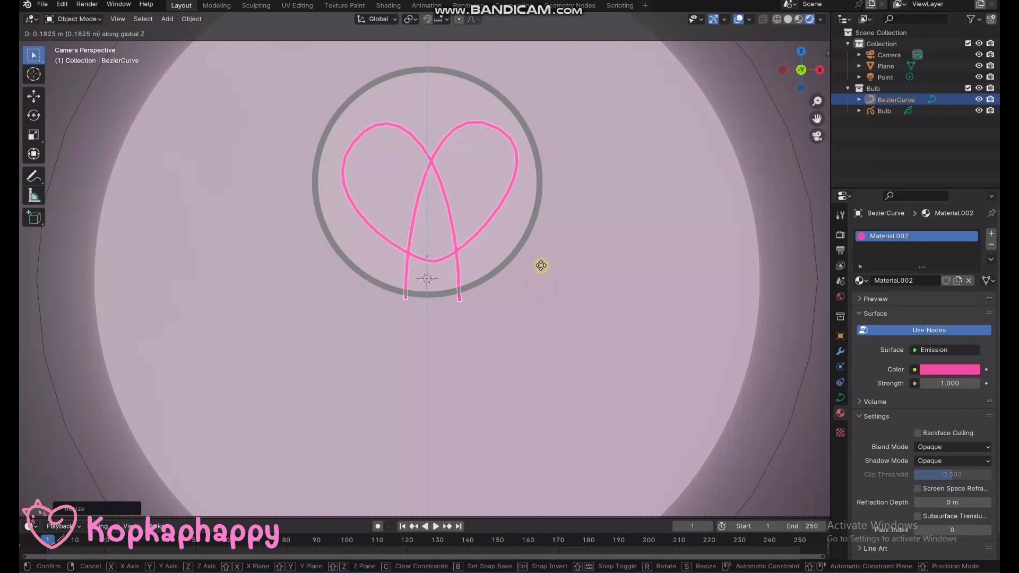
left_click(542, 264)
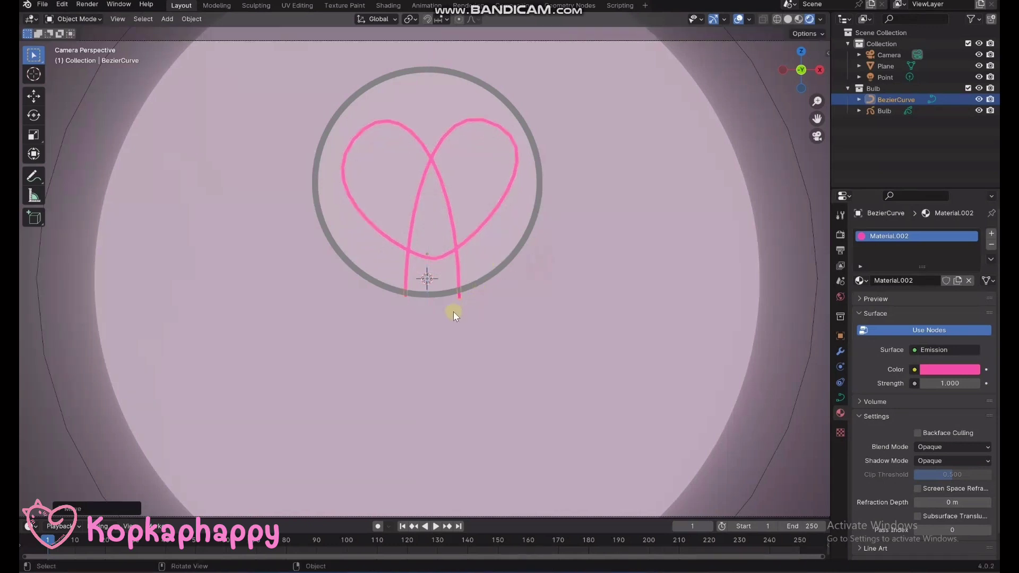
In Edit Mode, extrude both bottom leg endpoints straight down along Z
key("Tab")
left_click(404, 297)
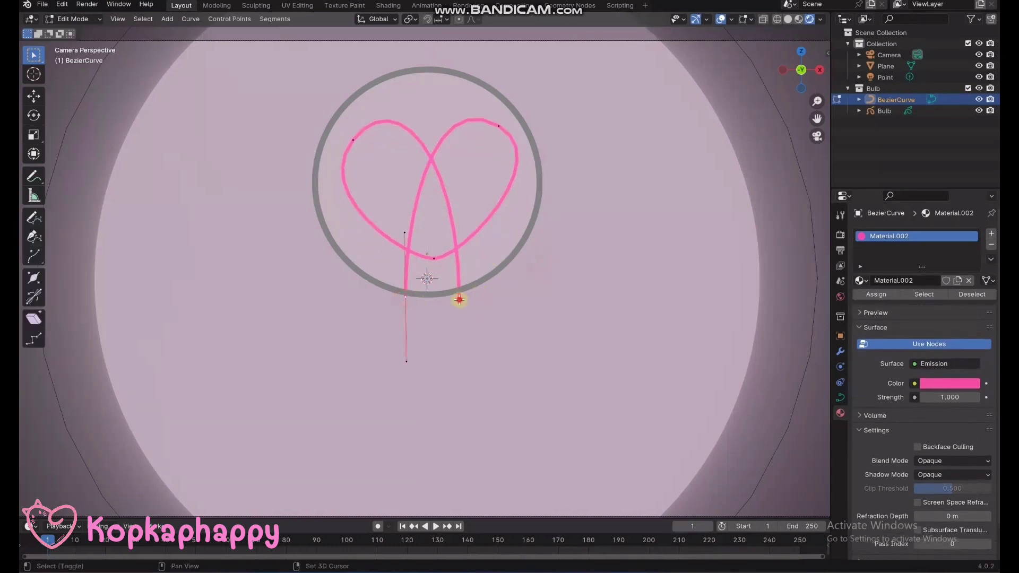
left_click(460, 298, "shift")
key("e")
key("z")
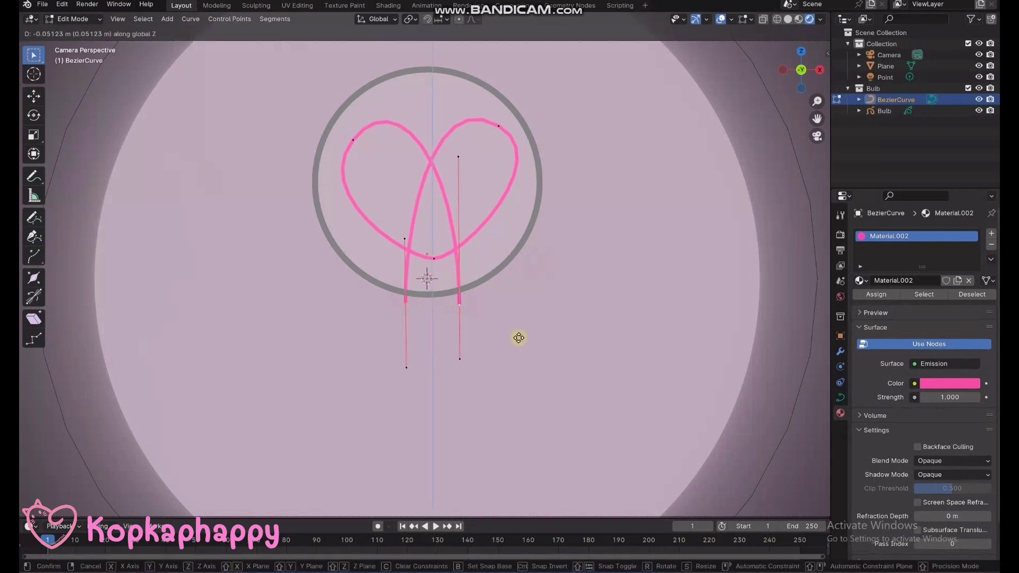
left_click(519, 347)
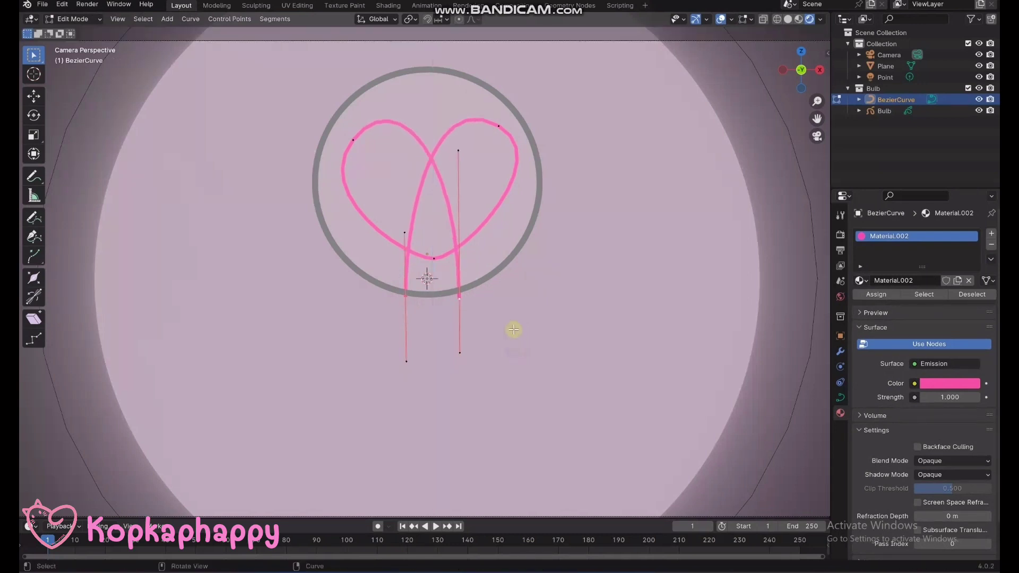
Lower the leg ends further, scale them level, and return to Object Mode
key("g")
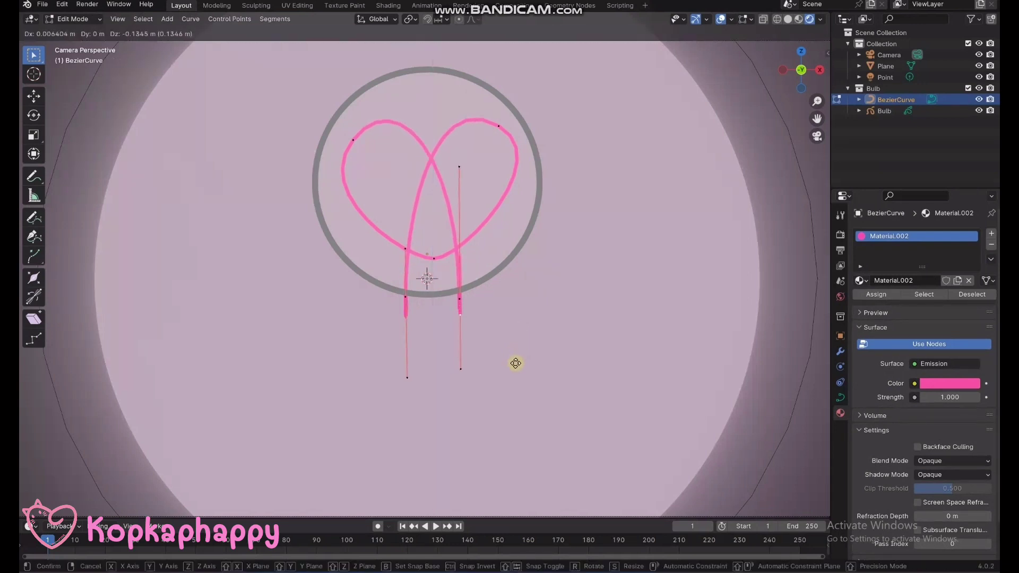
key("z")
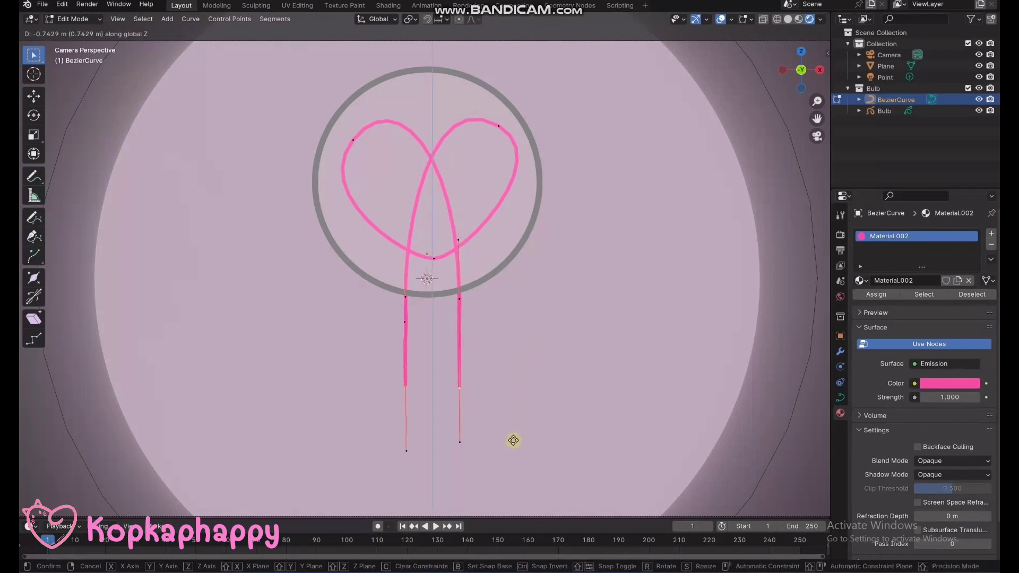
left_click(513, 408)
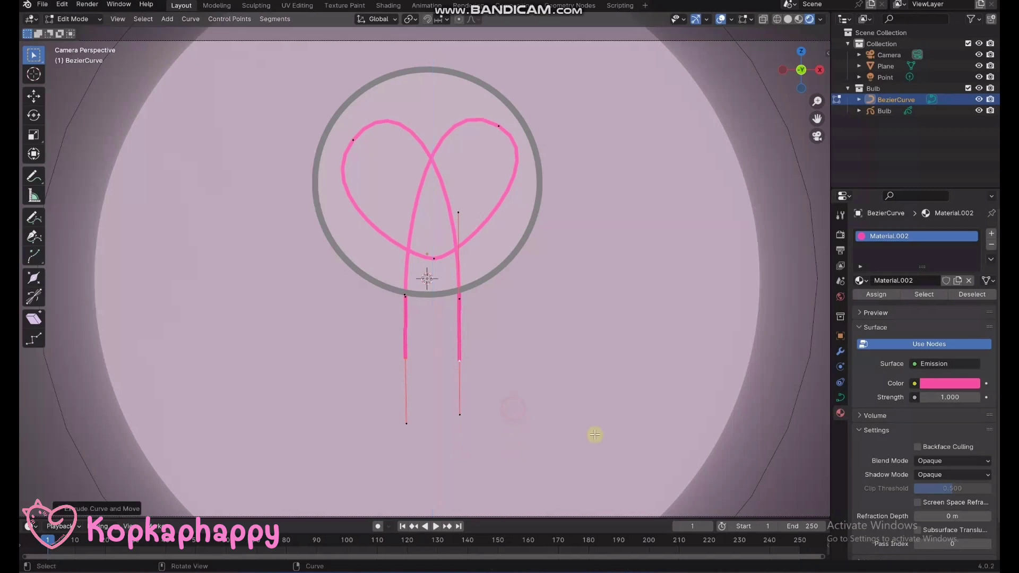
key("s")
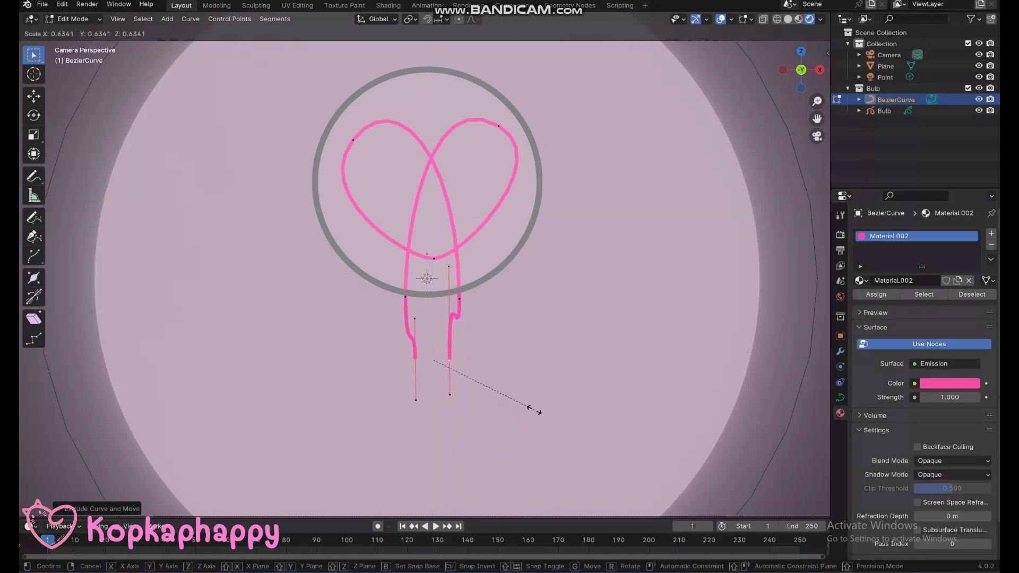
key("Escape")
left_click(510, 375)
key("s")
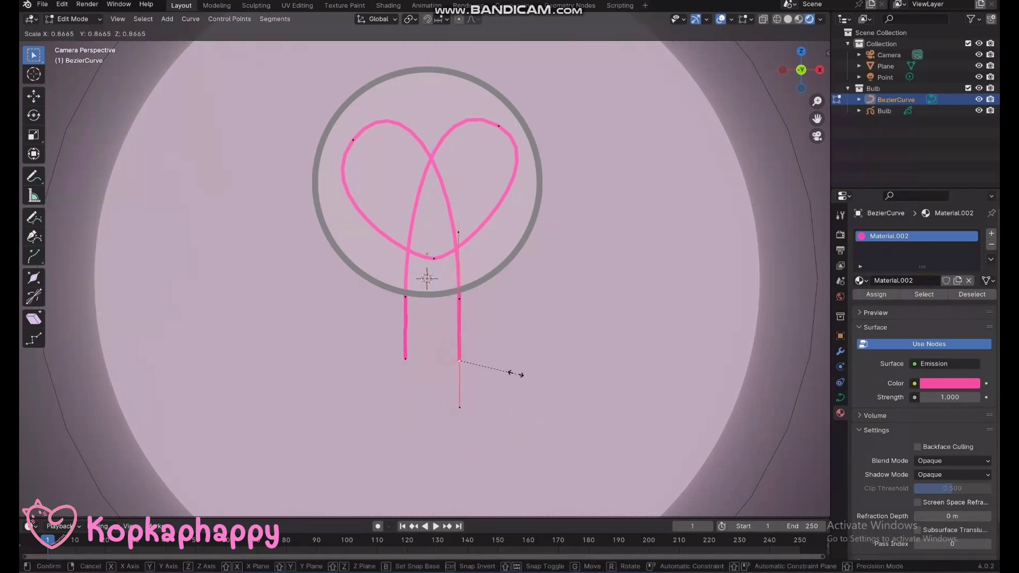
left_click(399, 351)
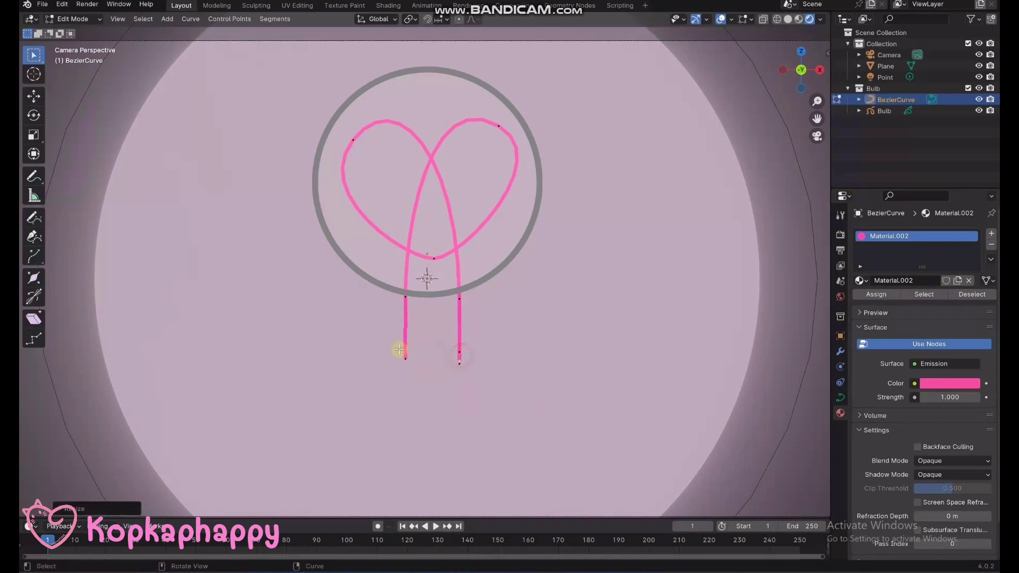
left_click(449, 372)
key("s")
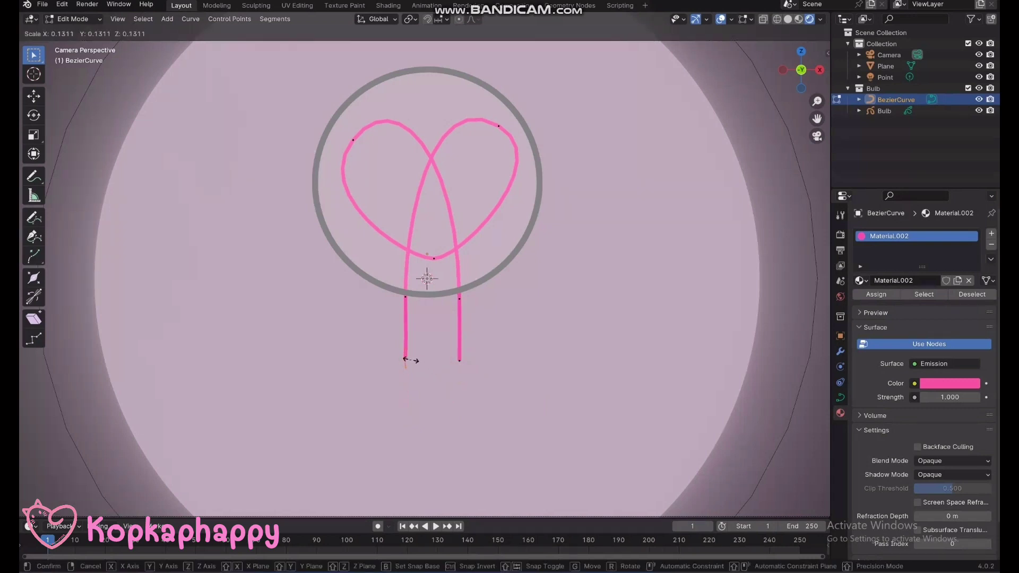
left_click(410, 360)
left_click(557, 324)
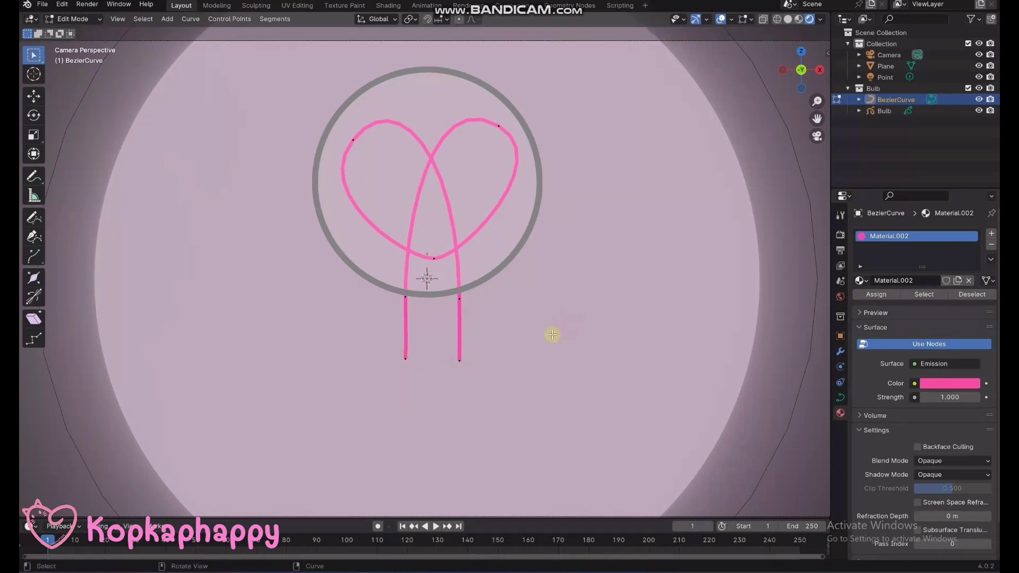
key("Tab")
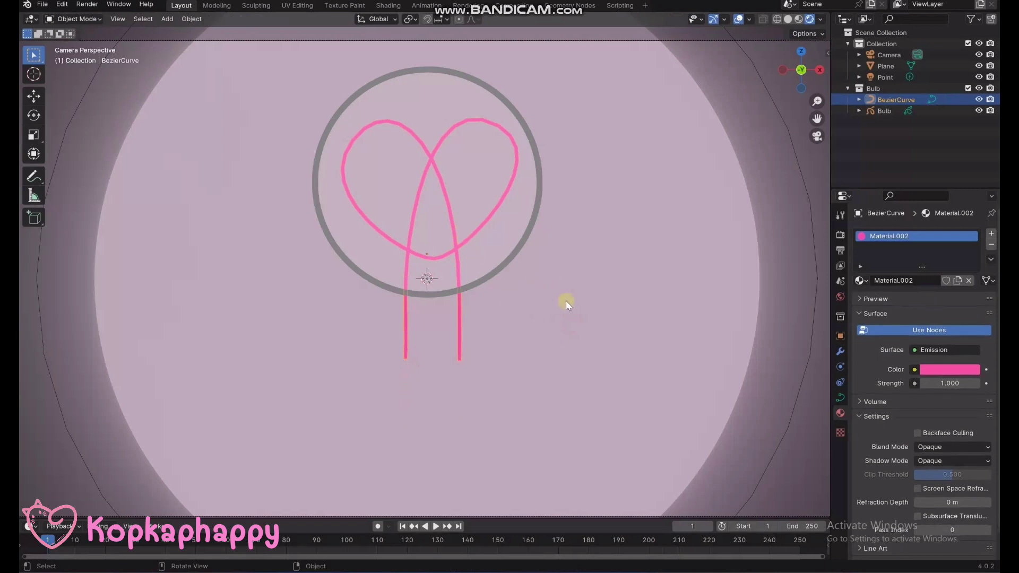
Nudge the filament up along Z and put the Bulb outline into Draw mode
key("g")
key("z")
left_click(590, 287)
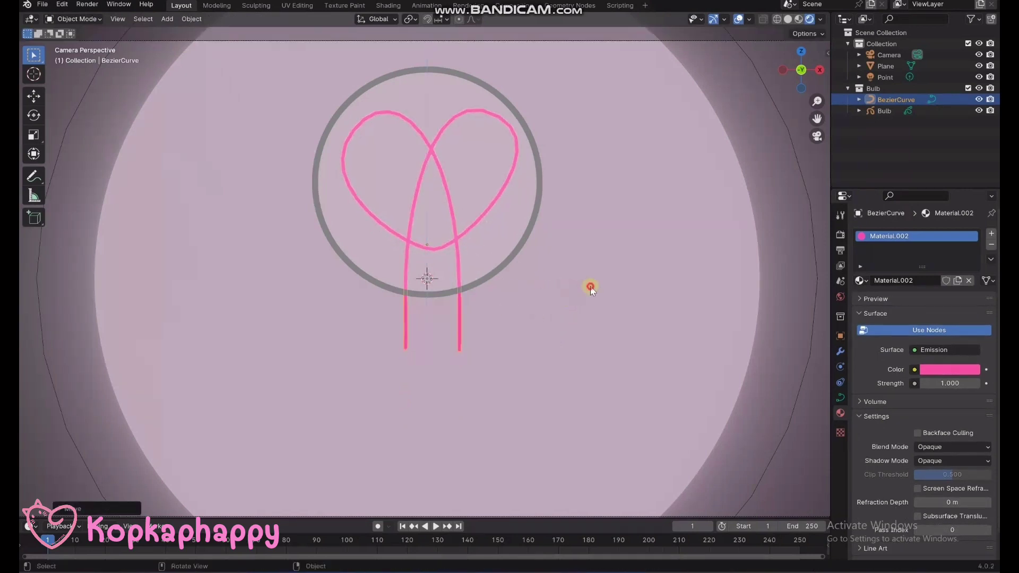
left_click(486, 281)
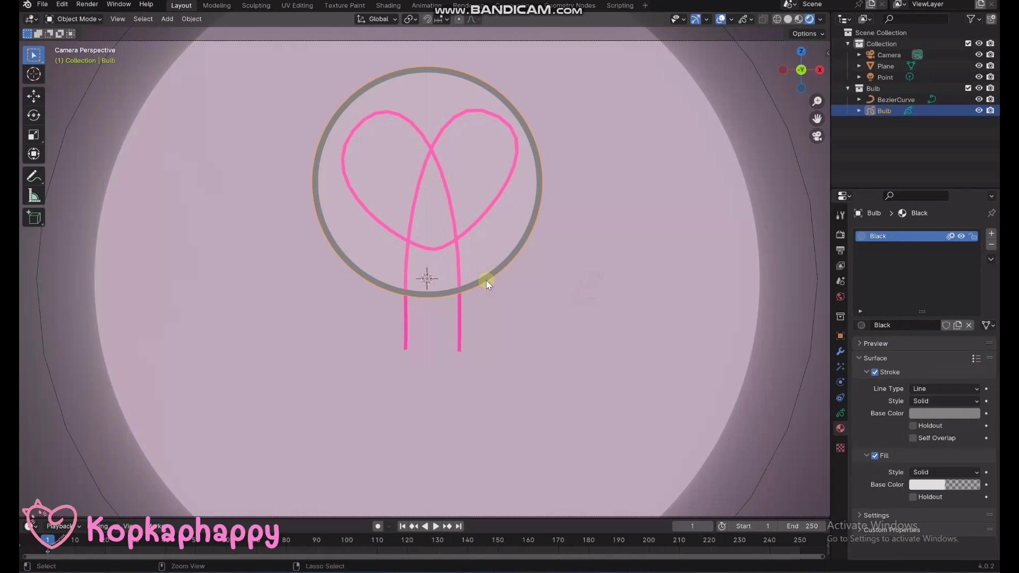
key("ctrl+Tab")
left_click(484, 221)
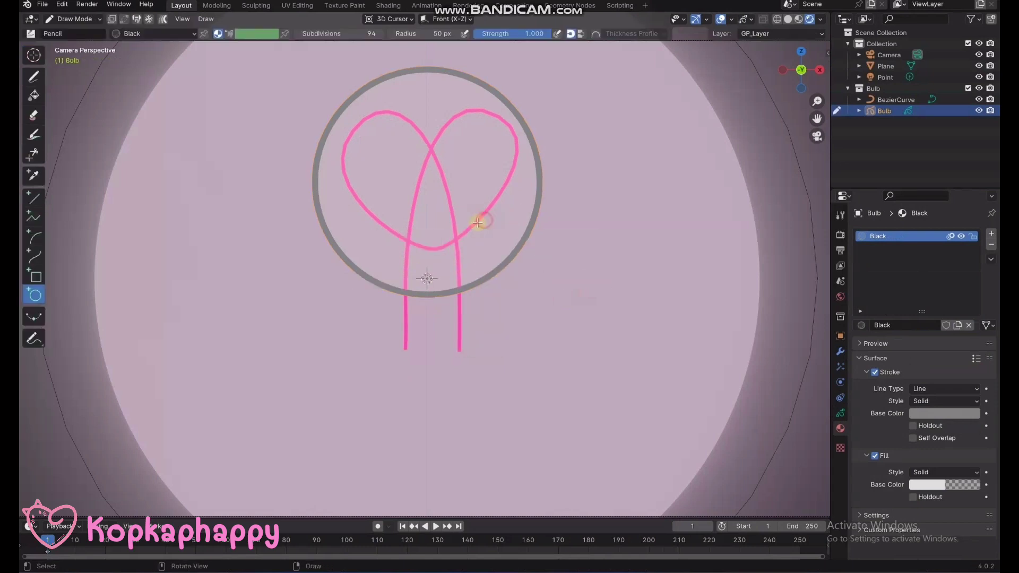
Pull the outline's bottom points down along Z with proportional falloff into a pear shape
key("Tab")
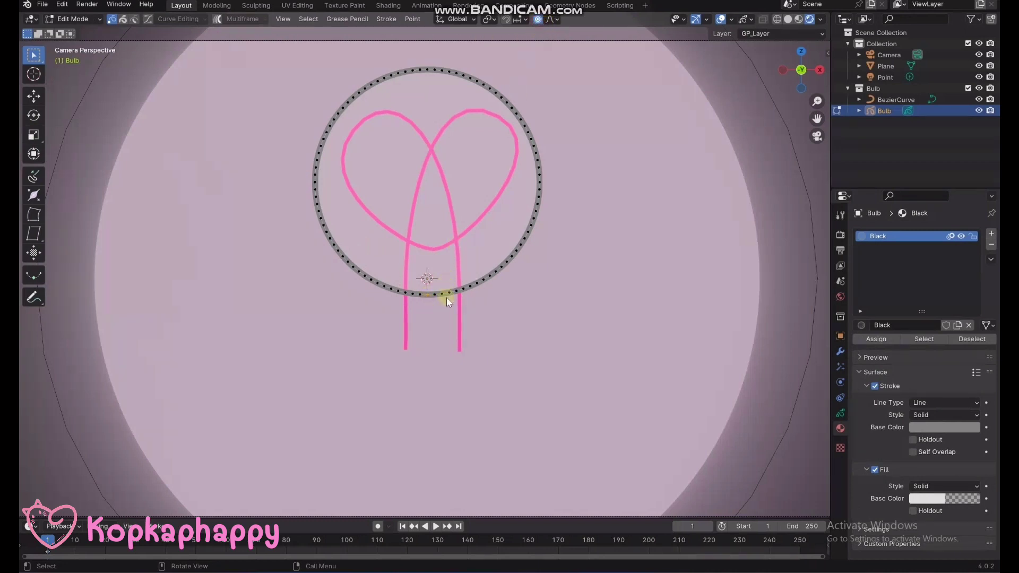
key("g")
key("z")
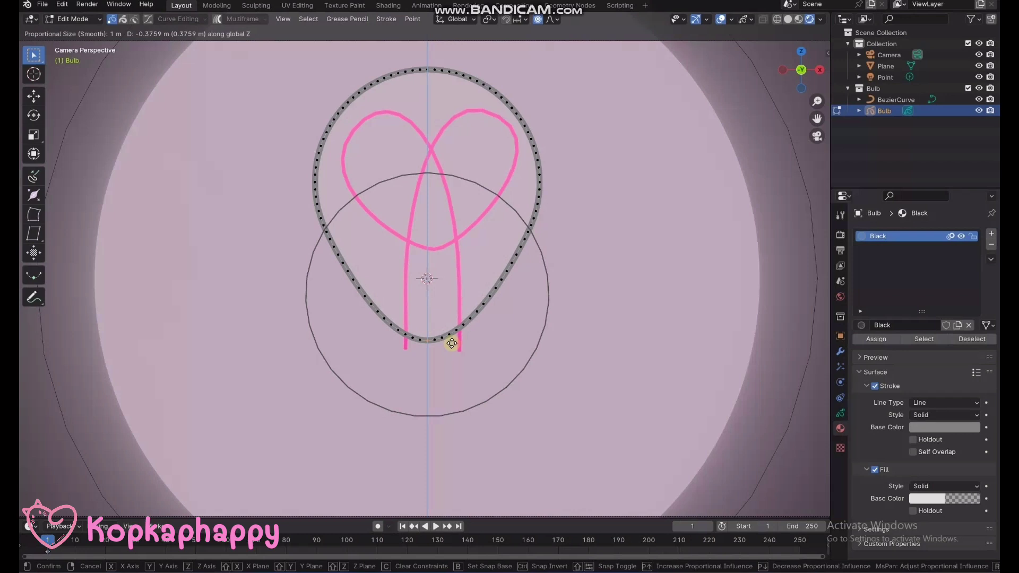
left_click(452, 343)
left_click(584, 307)
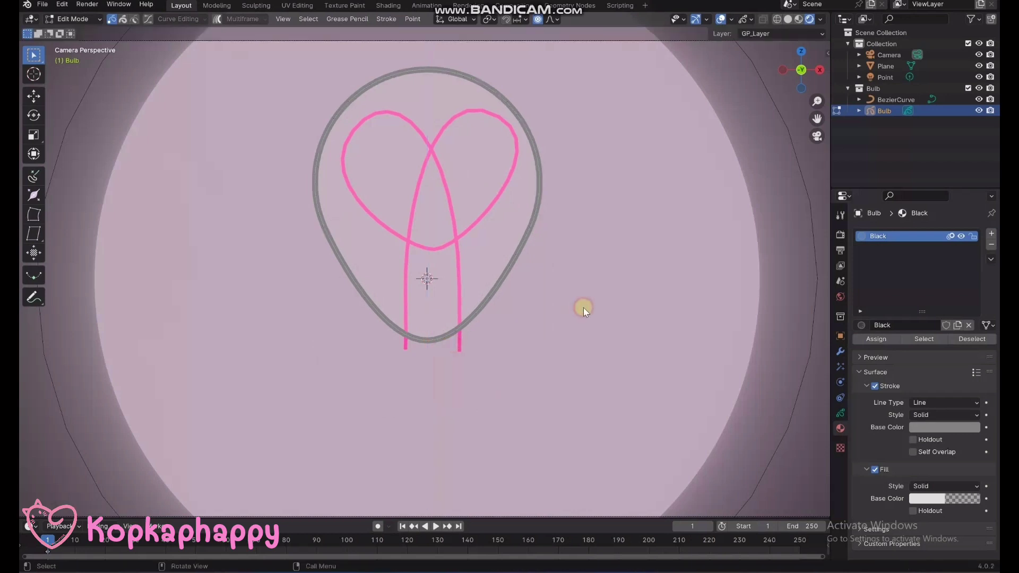
Return the Bulb to Object Mode, frame the camera view, and select the background plane
key("Tab")
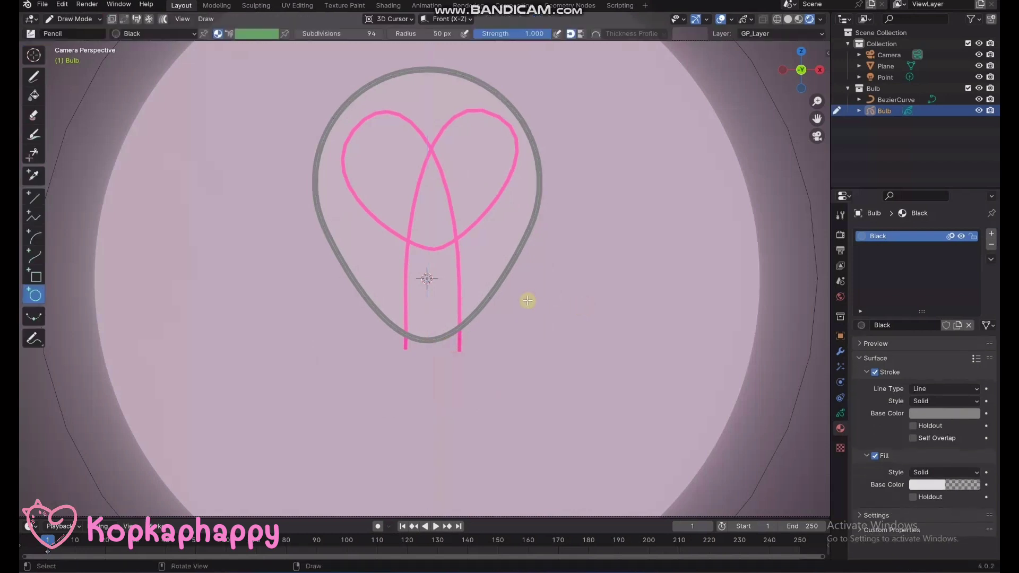
key("Home")
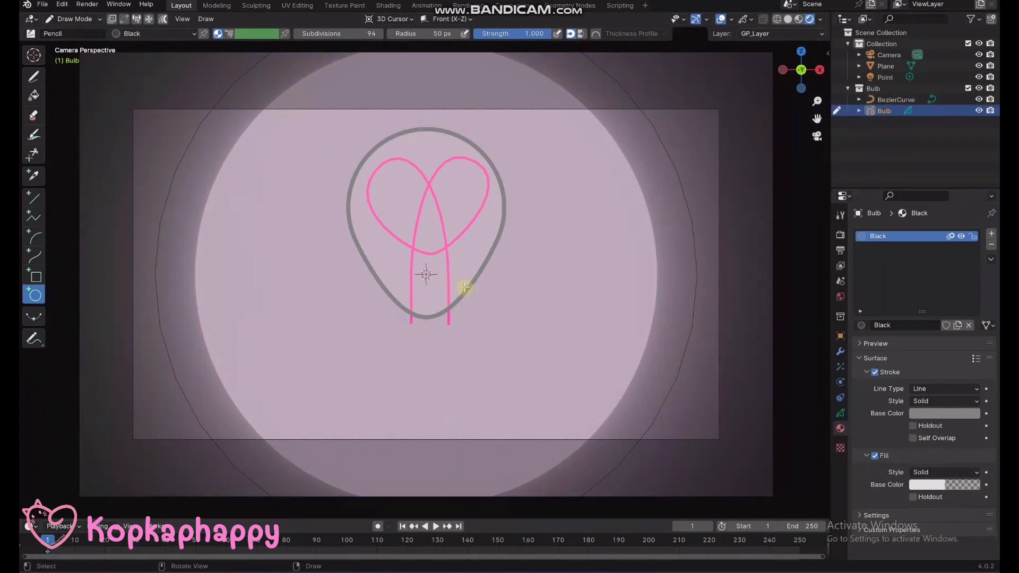
key("ctrl+Tab")
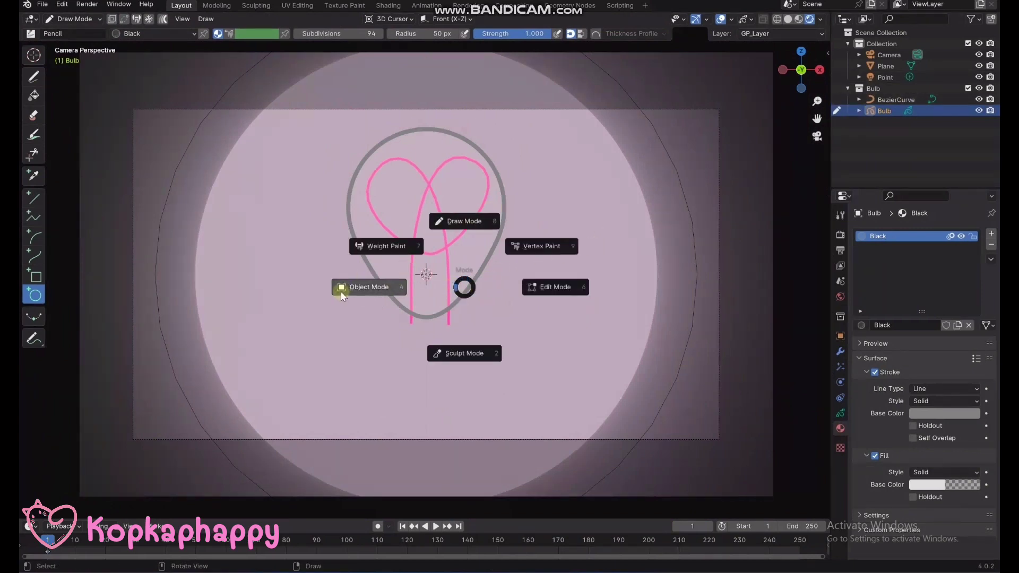
left_click(341, 291)
left_click(470, 289)
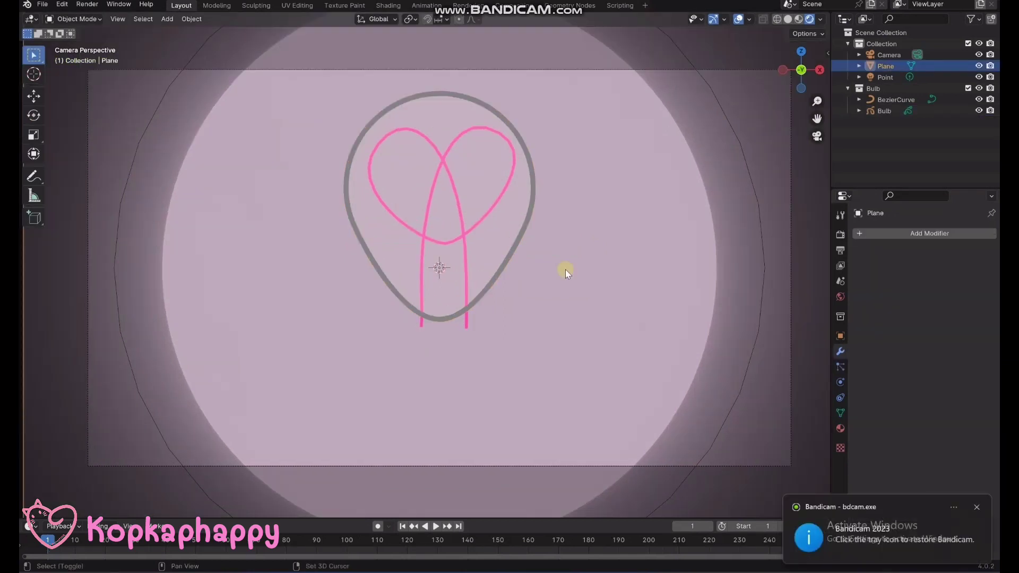
Add a mesh cylinder and scale it down
key("shift+a")
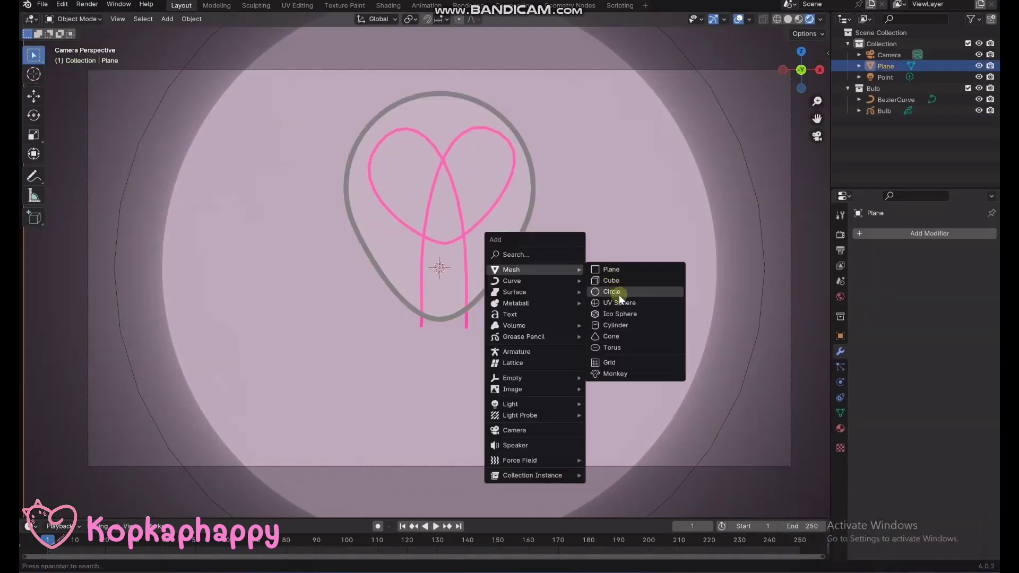
left_click(623, 325)
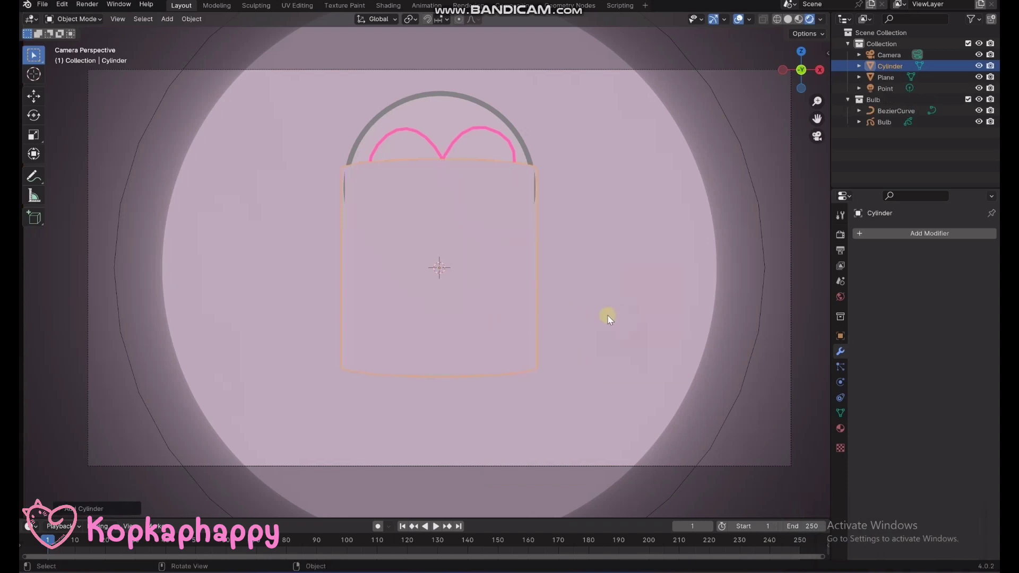
key("s")
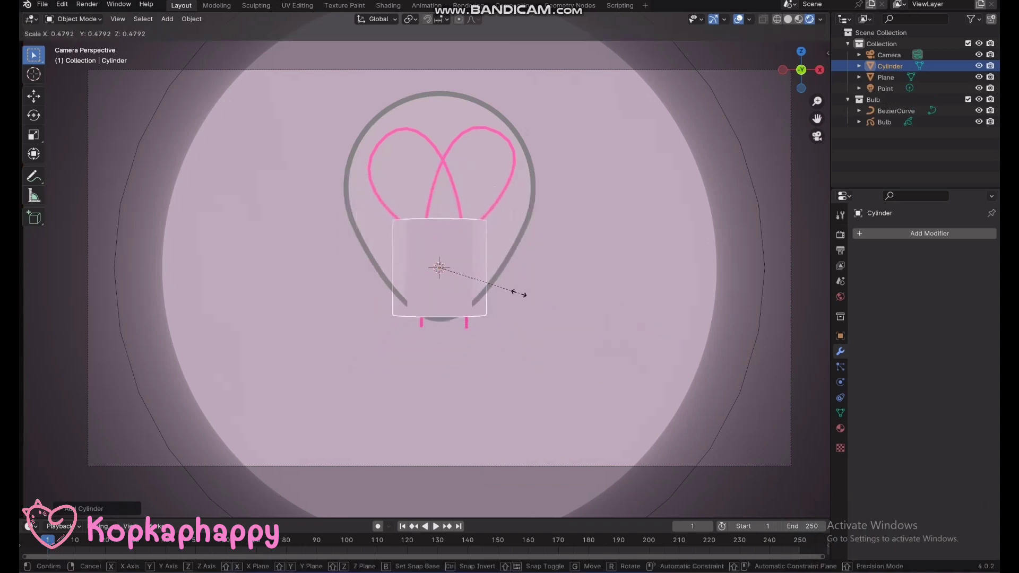
left_click(514, 291)
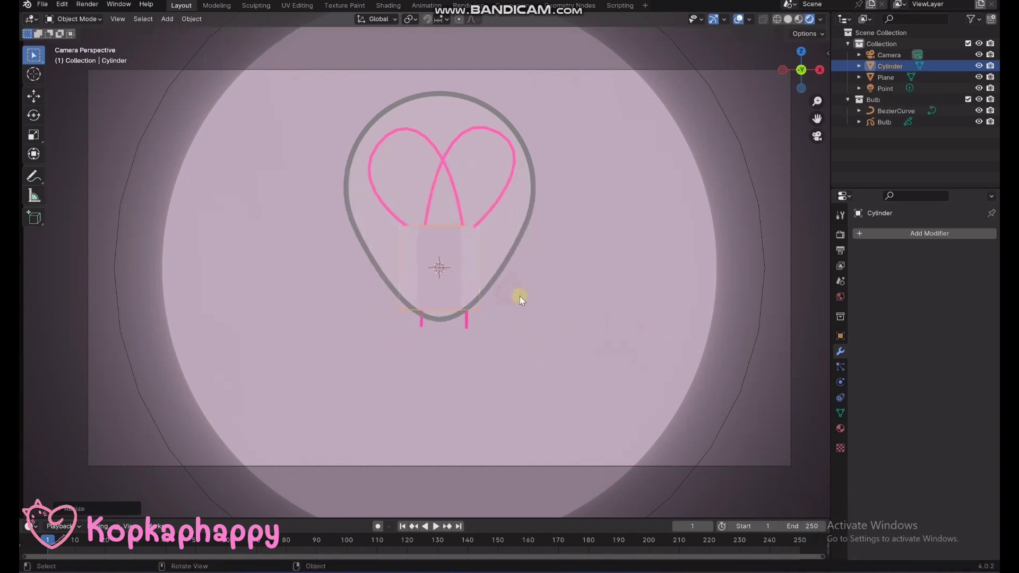
Move the cylinder along Y and then down along Z to sit below the bulb
key("g")
key("y")
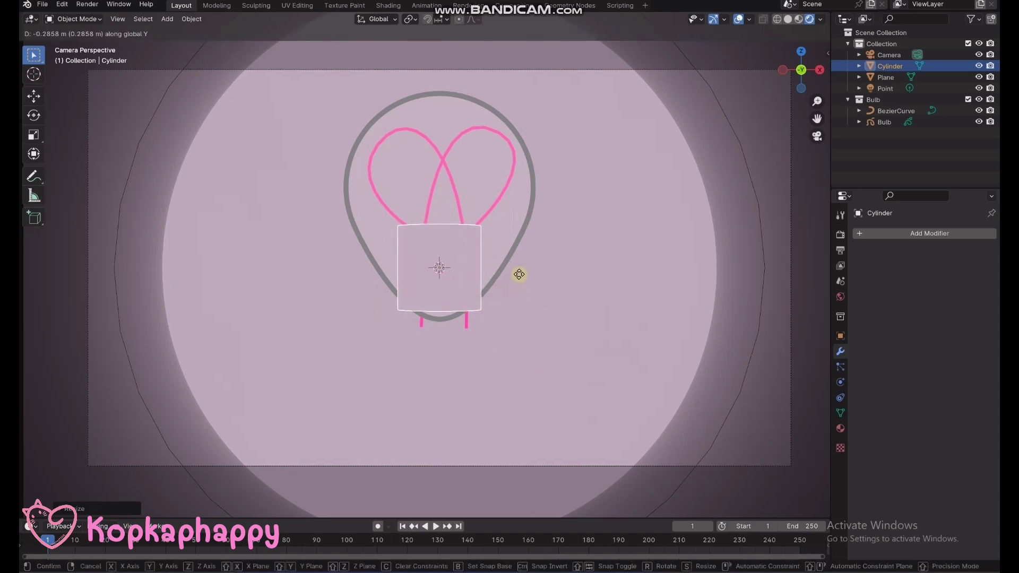
left_click(517, 268)
key("g")
key("z")
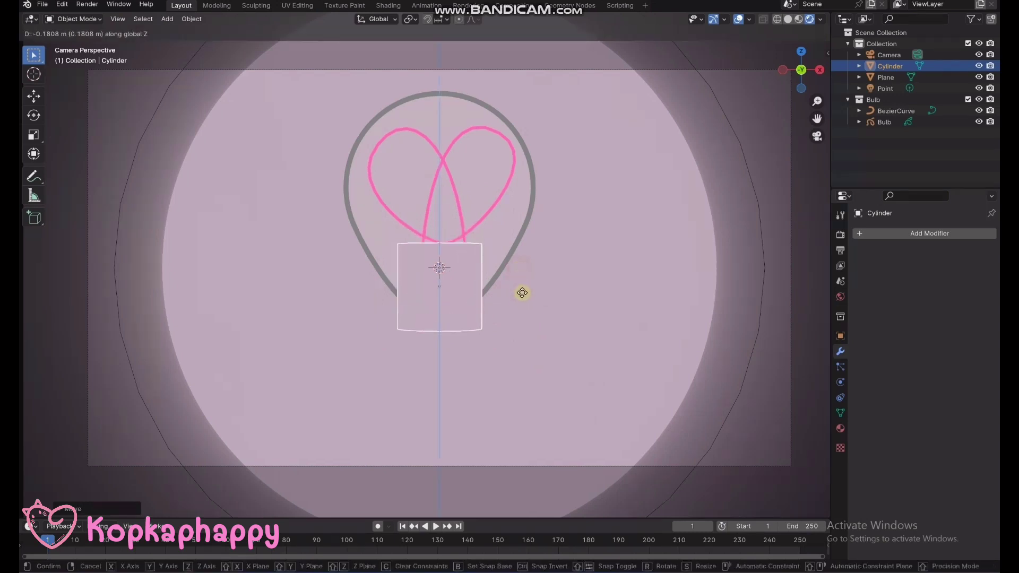
left_click(530, 346)
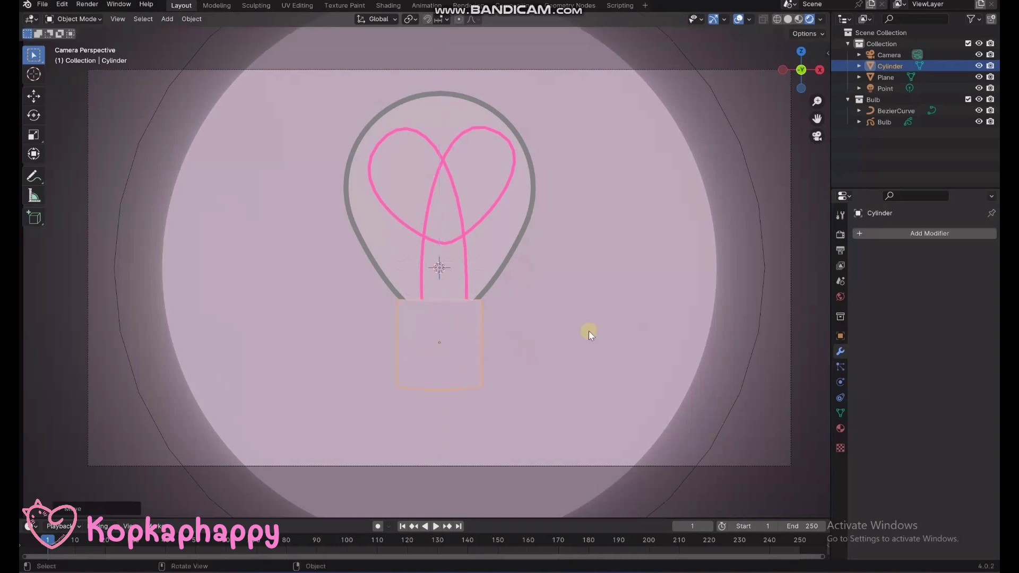
left_click(510, 366)
Enter the cylinder's Edit Mode and select its bottom face in face mode
scroll(511, 368, "down", 2, "shift")
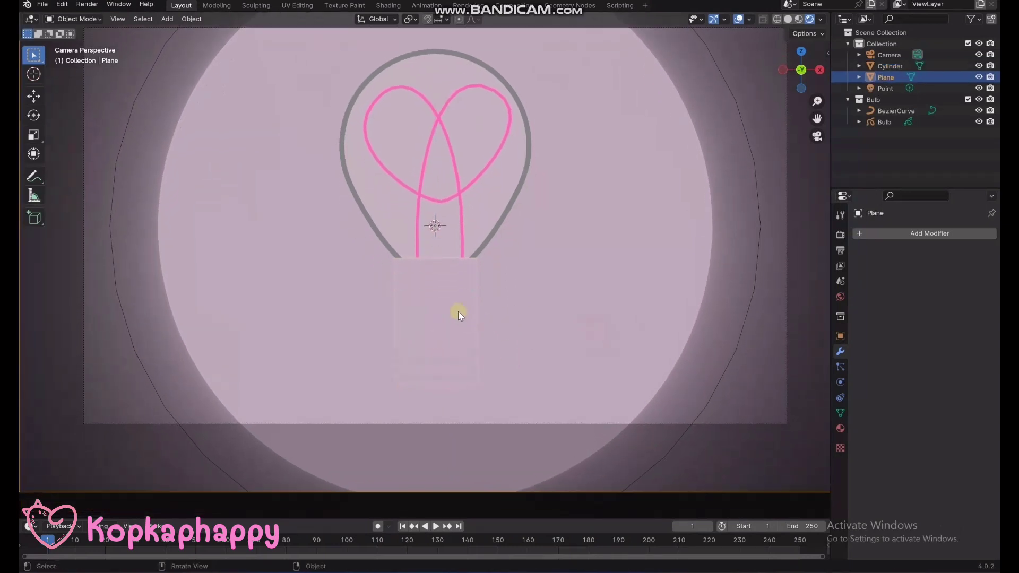
left_click(445, 326)
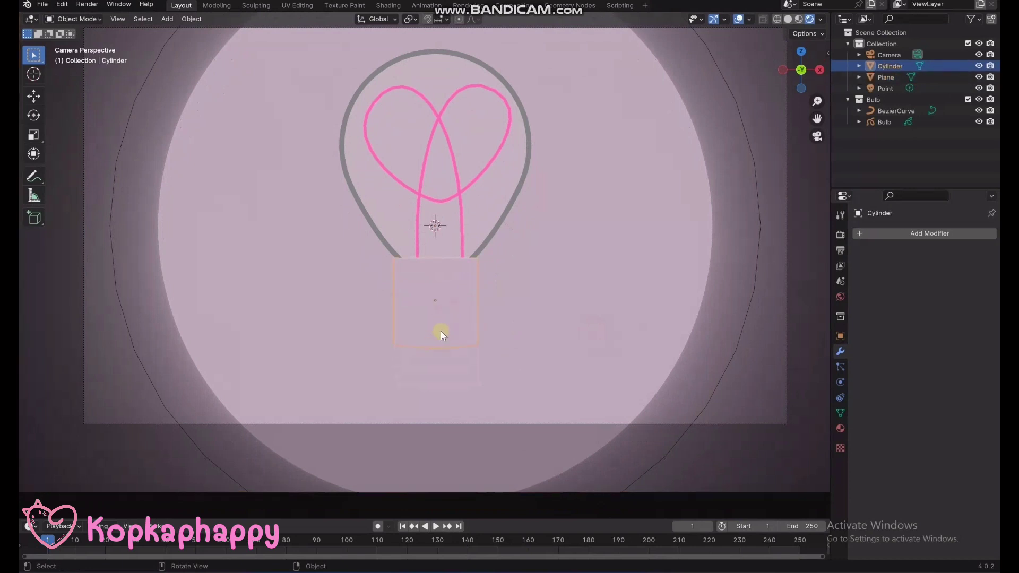
key("Tab")
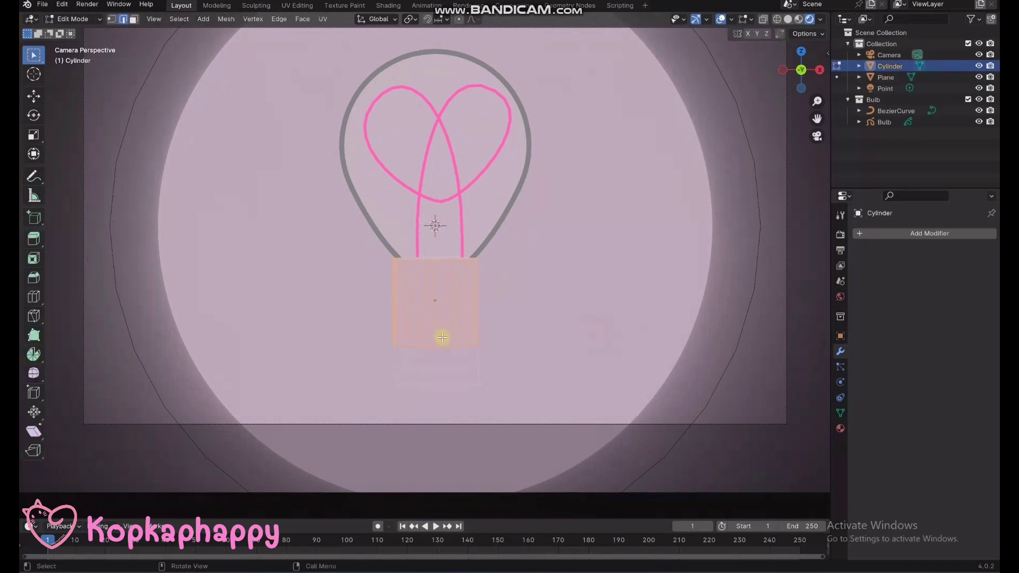
middle_click_drag(442, 337, 423, 304)
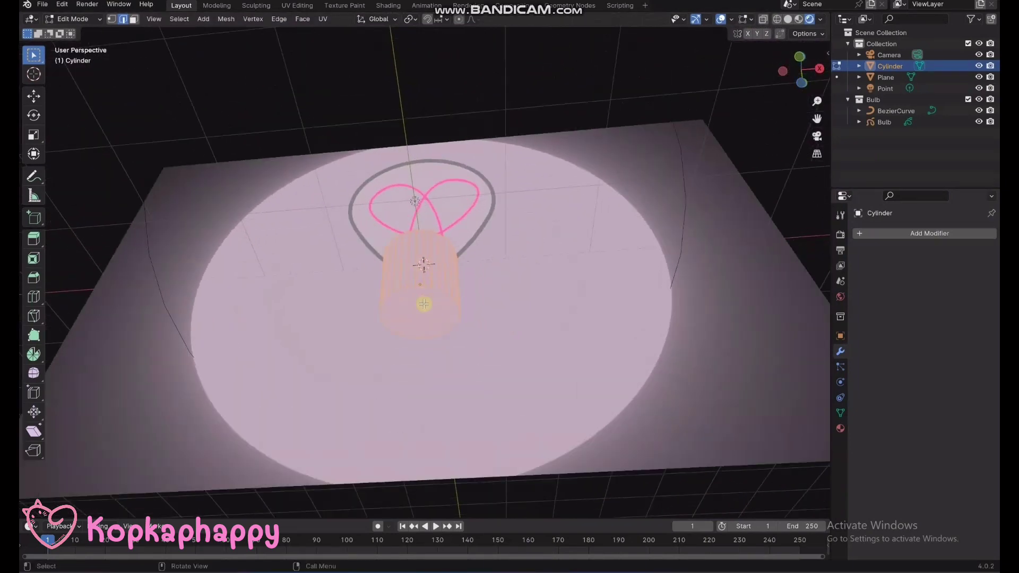
scroll(423, 303, "up", 2)
key("3")
left_click(413, 351)
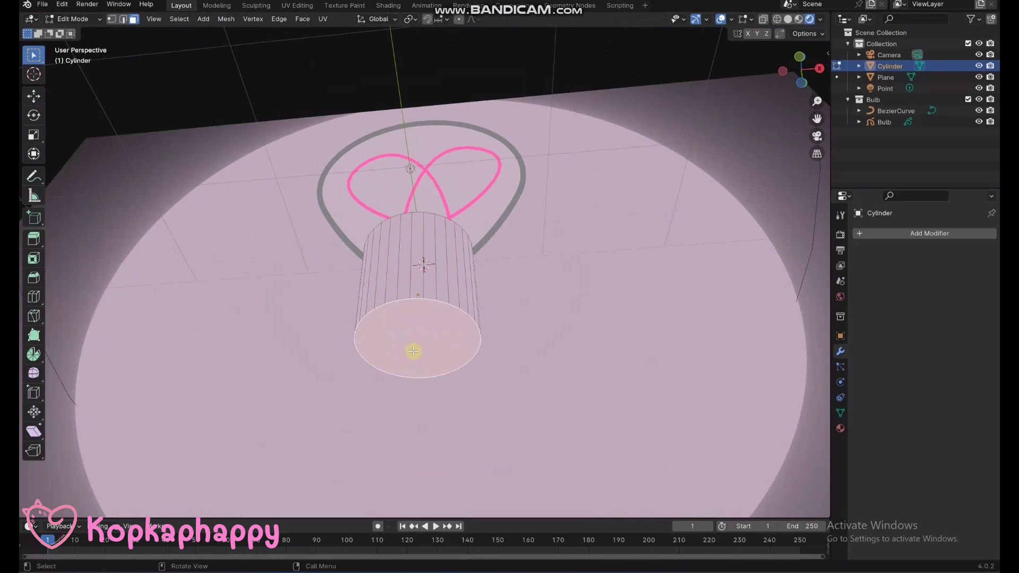
Inset the bottom face and lower it along Z
key("i")
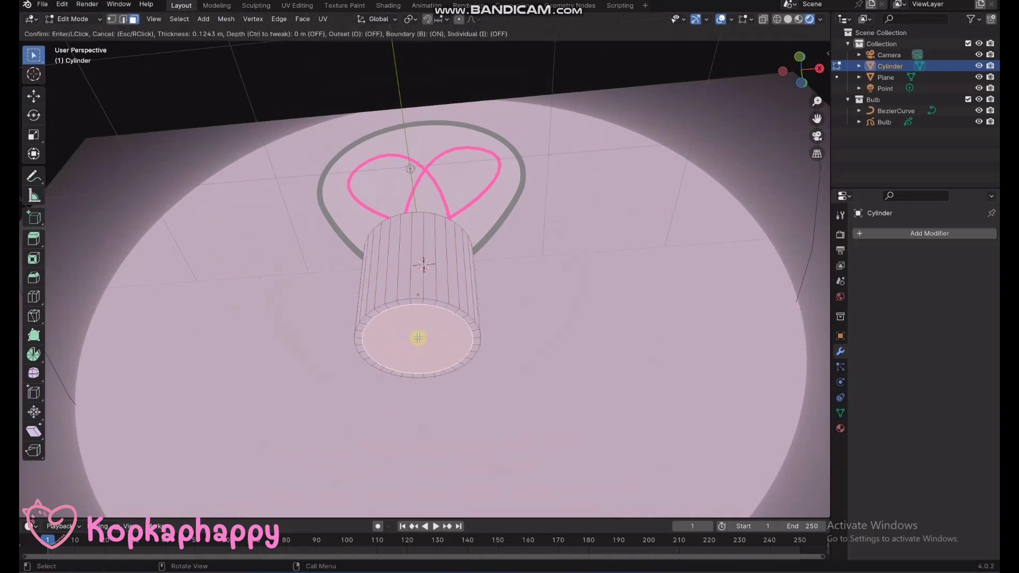
key("Escape")
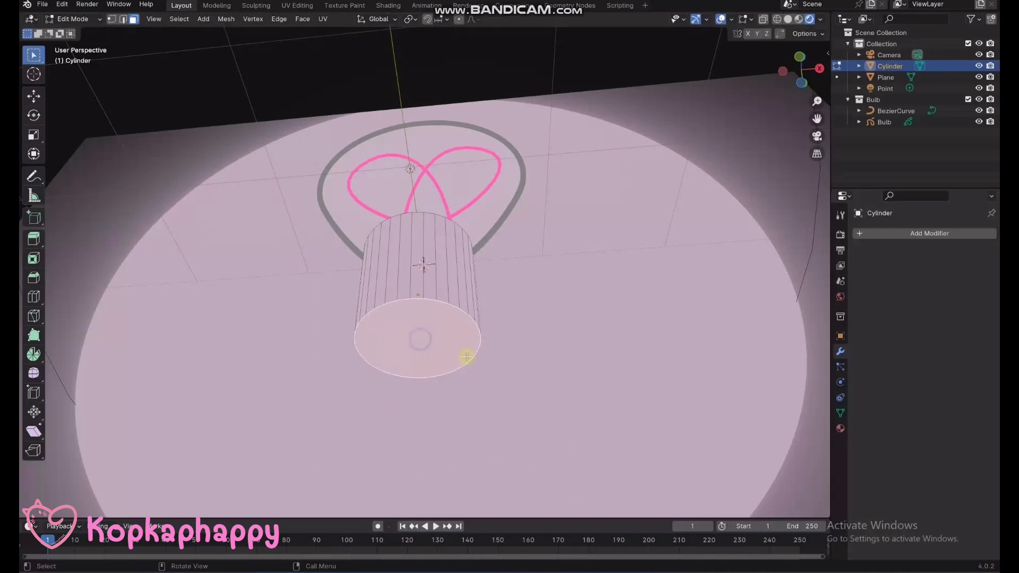
key("i")
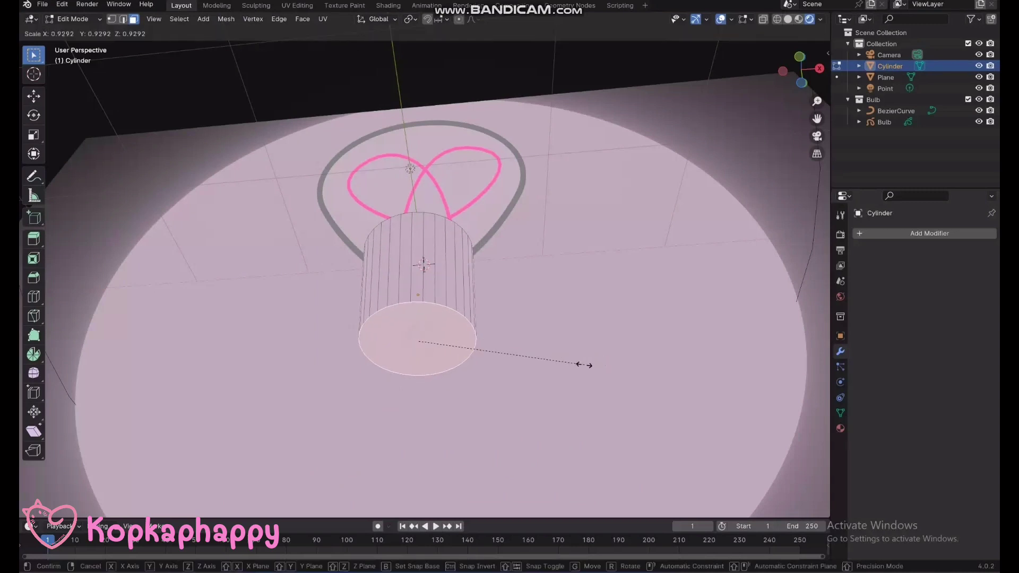
key("Escape")
key("i")
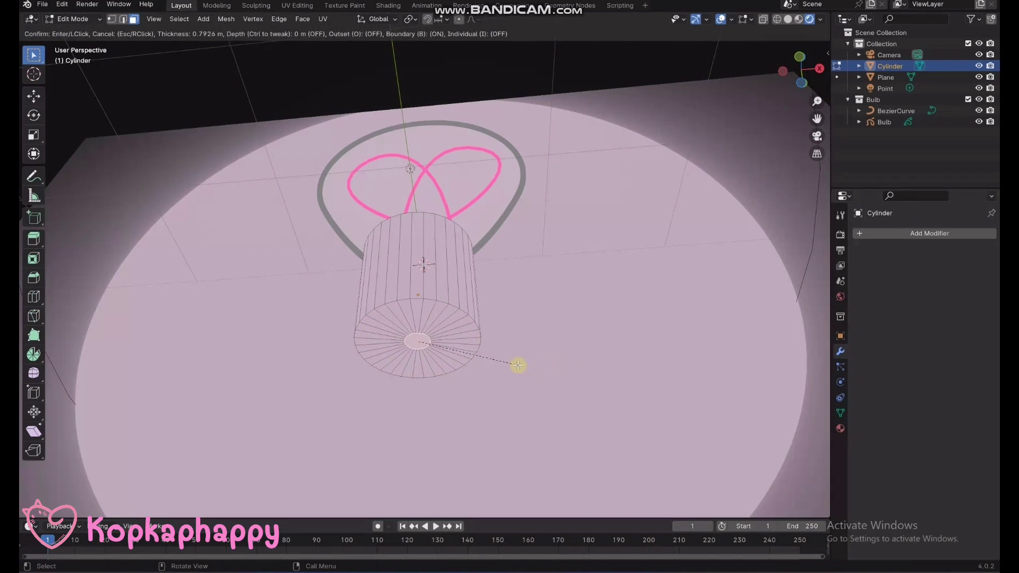
left_click(518, 364)
key("g")
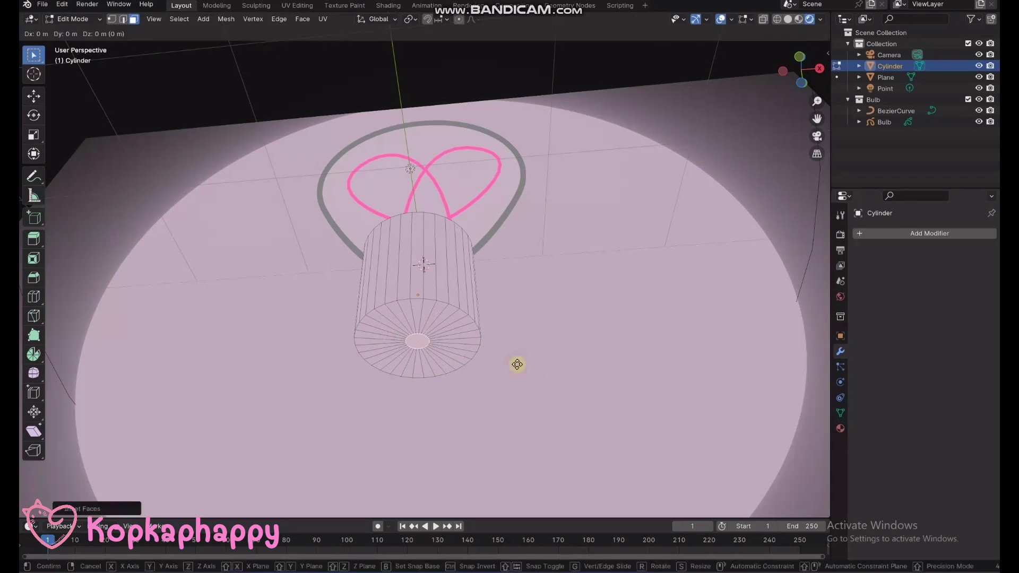
key("z")
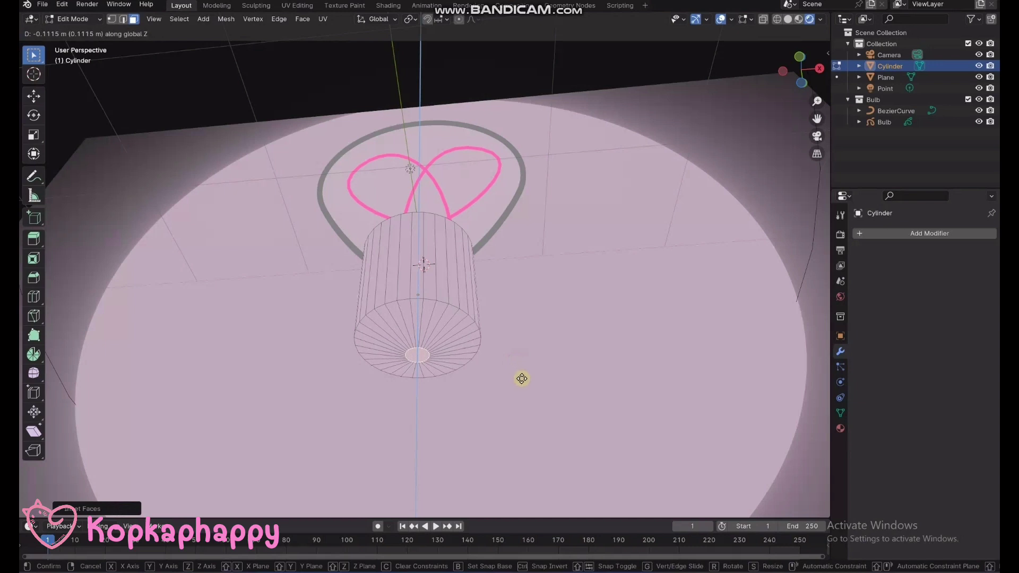
left_click(520, 377)
Inset the small centre face again, extrude it into a stub, and bevel its bottom ring
scroll(431, 395, "up", 1)
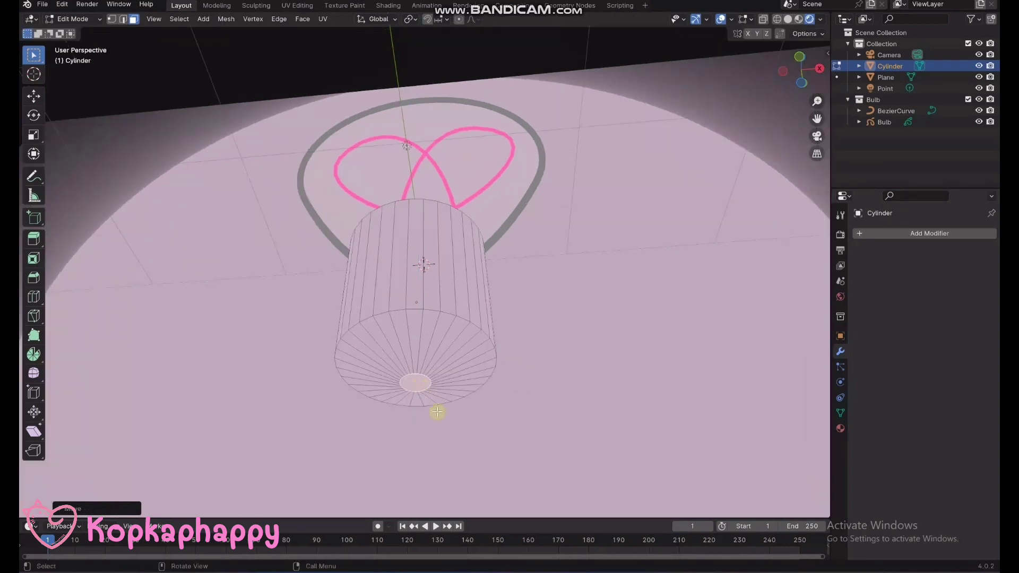
scroll(436, 366, "up", 1)
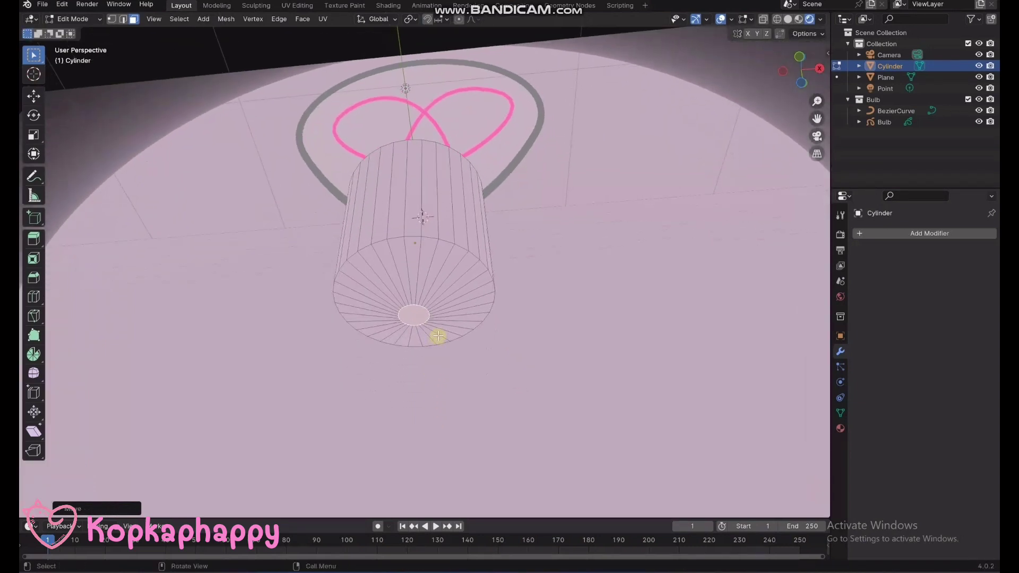
key("i")
left_click(437, 335)
key("e")
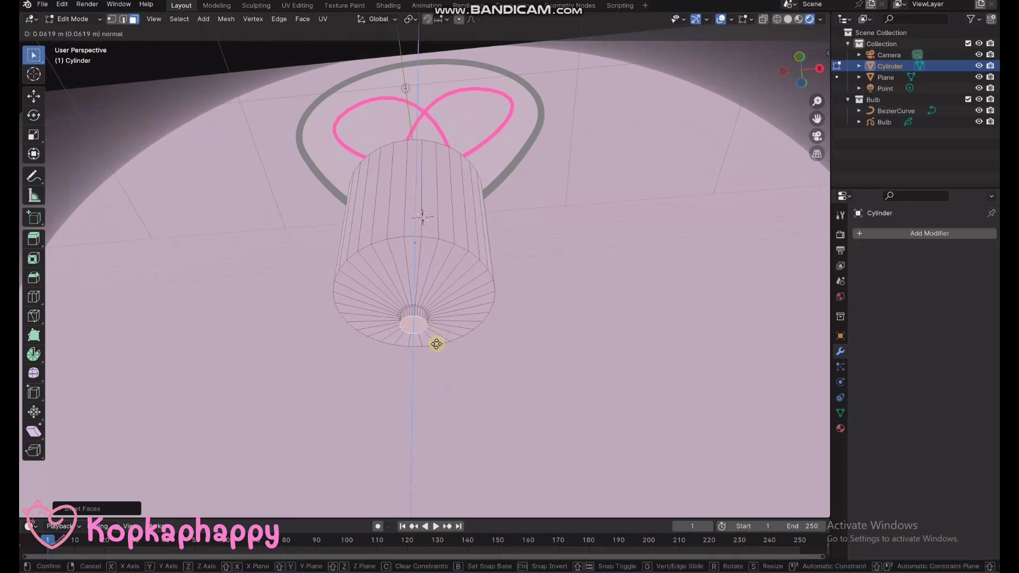
left_click(436, 344)
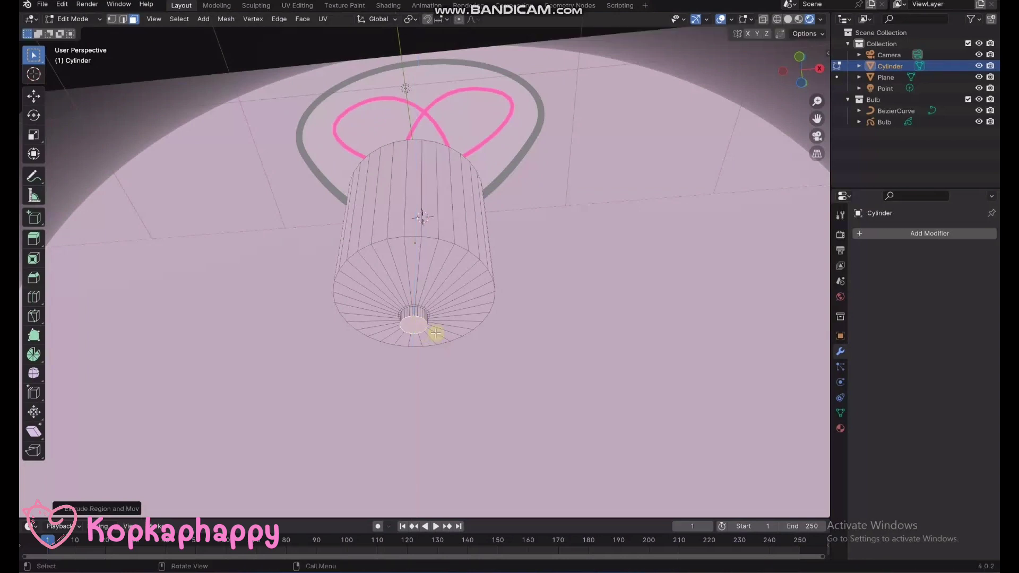
scroll(445, 332, "up", 3)
key("ctrl+b")
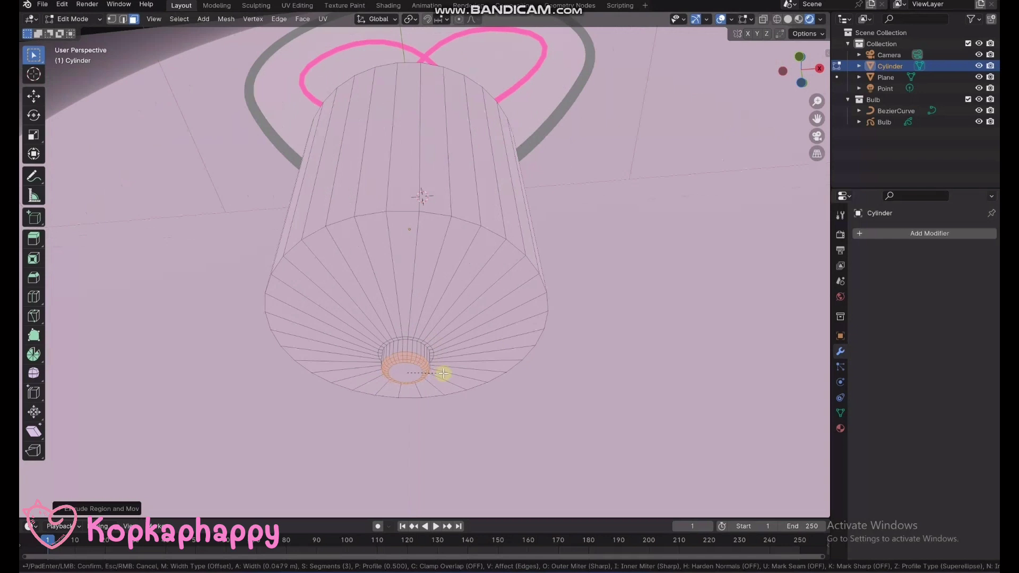
left_click(443, 373)
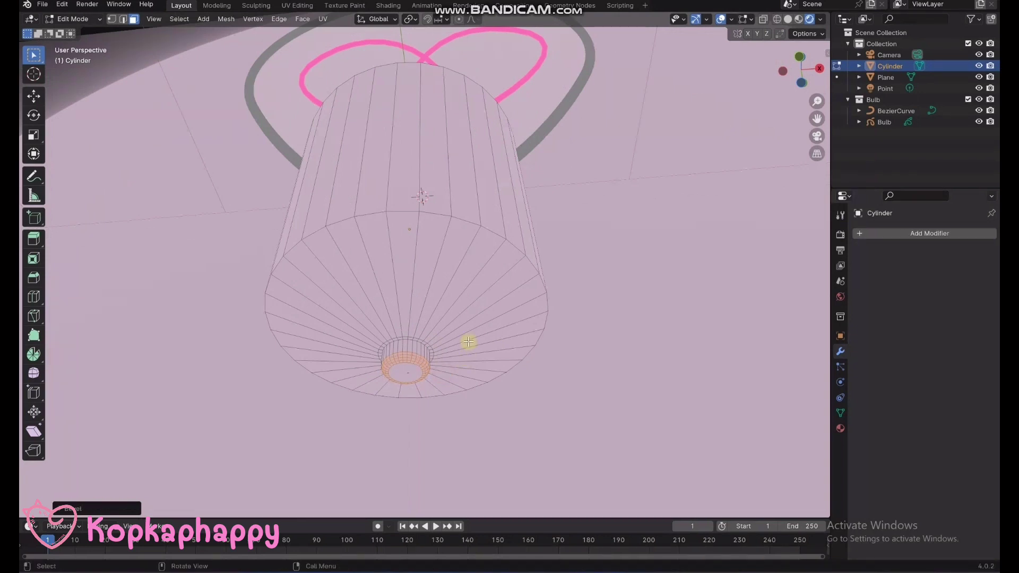
Bevel the cylinder's lower horizontal edge loop
middle_click_drag(439, 322, 444, 337)
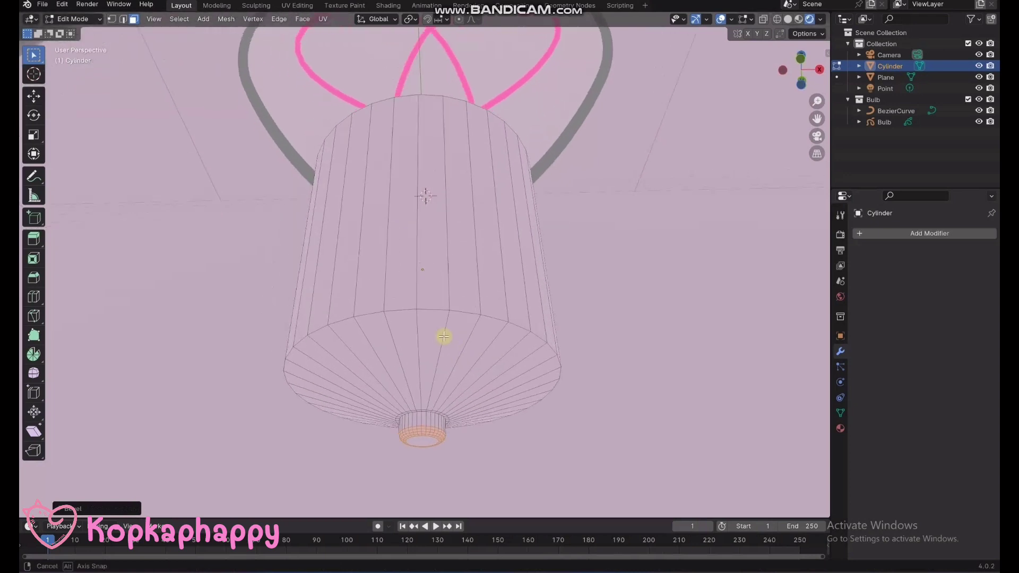
left_click(435, 310, "alt")
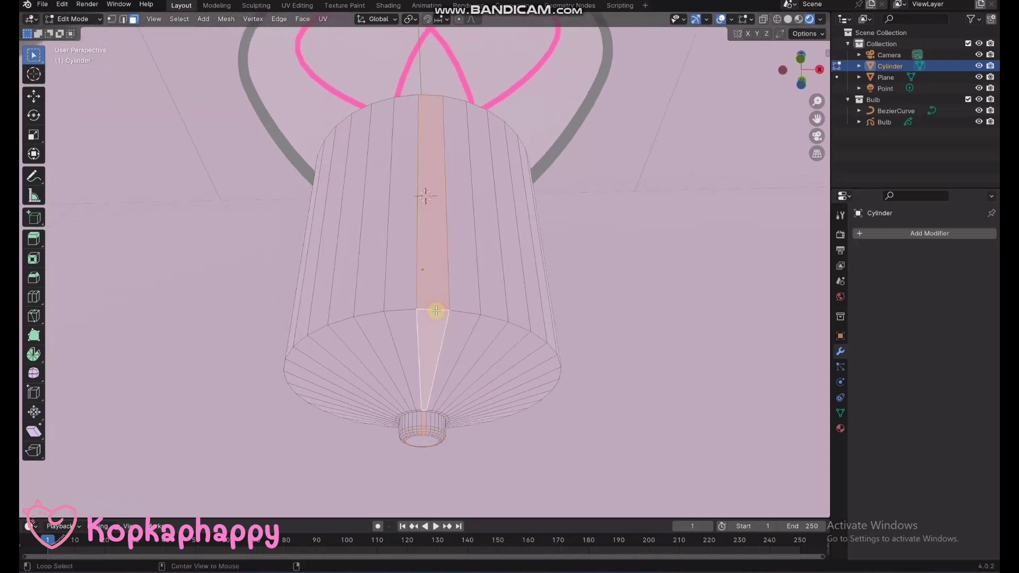
key("2")
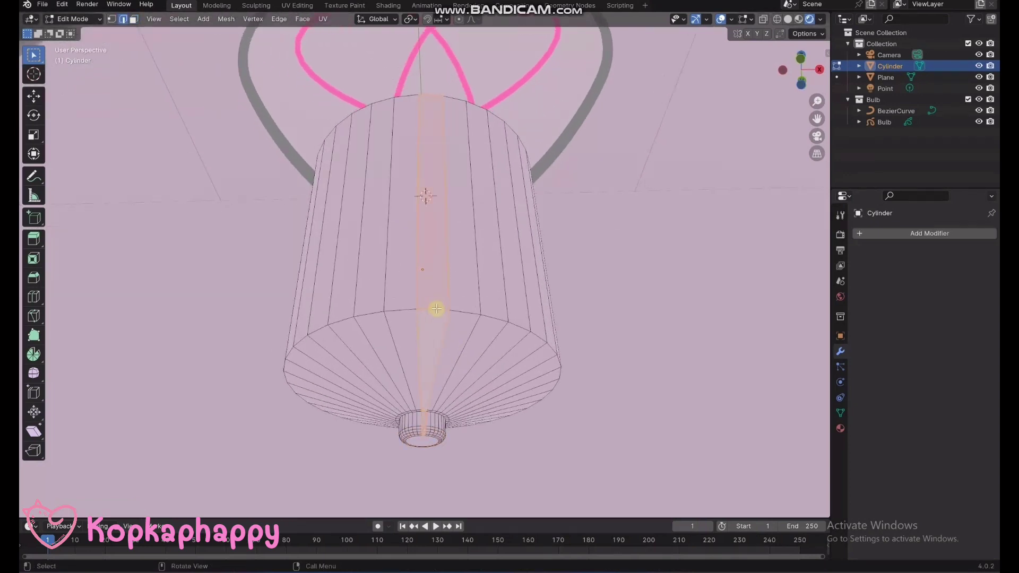
left_click(439, 313, "alt")
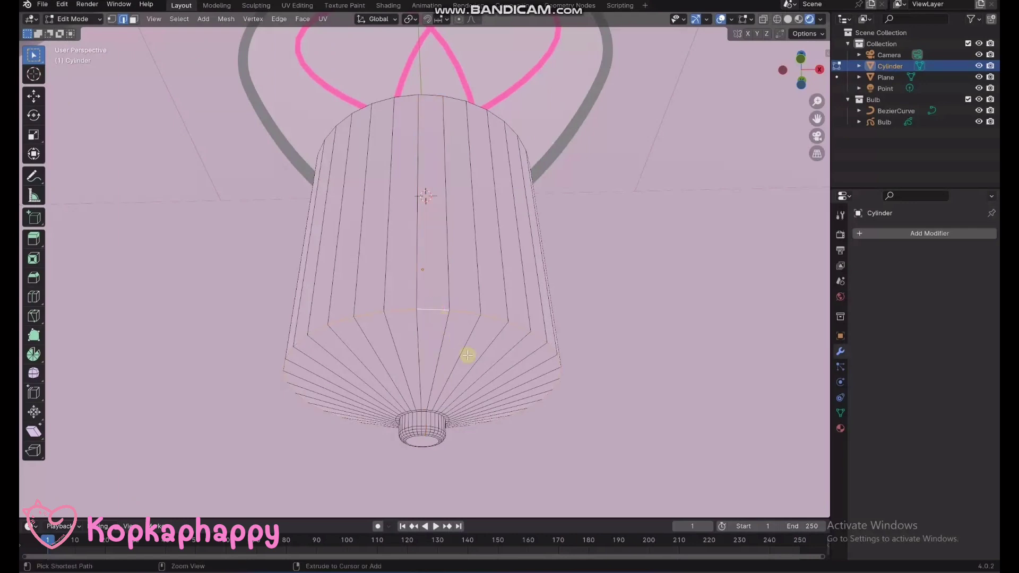
key("ctrl+b")
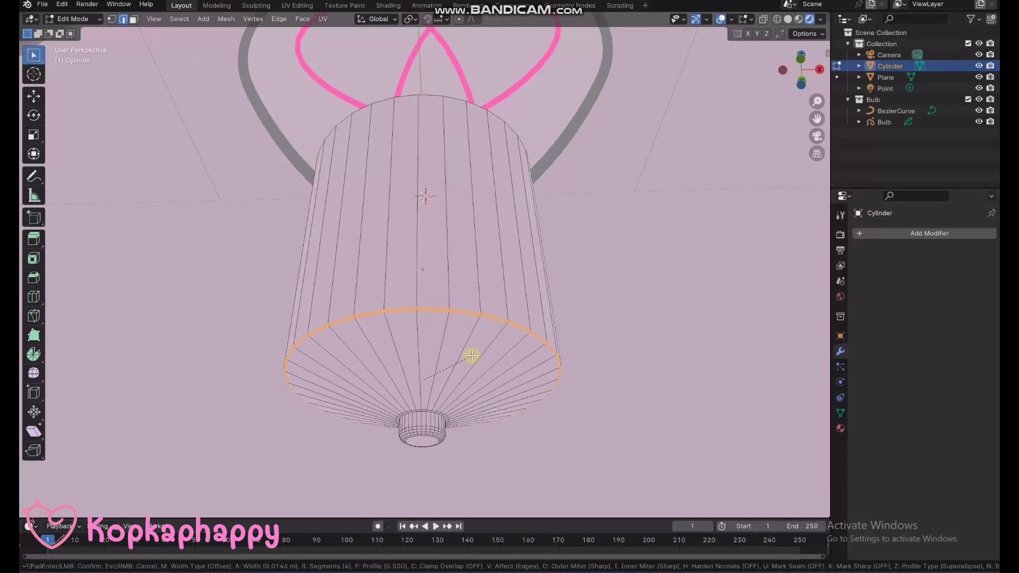
left_click(475, 355)
From the camera view, bevel the cylinder's top rim edge loop and clear the selection
middle_click_drag(453, 236, 453, 248)
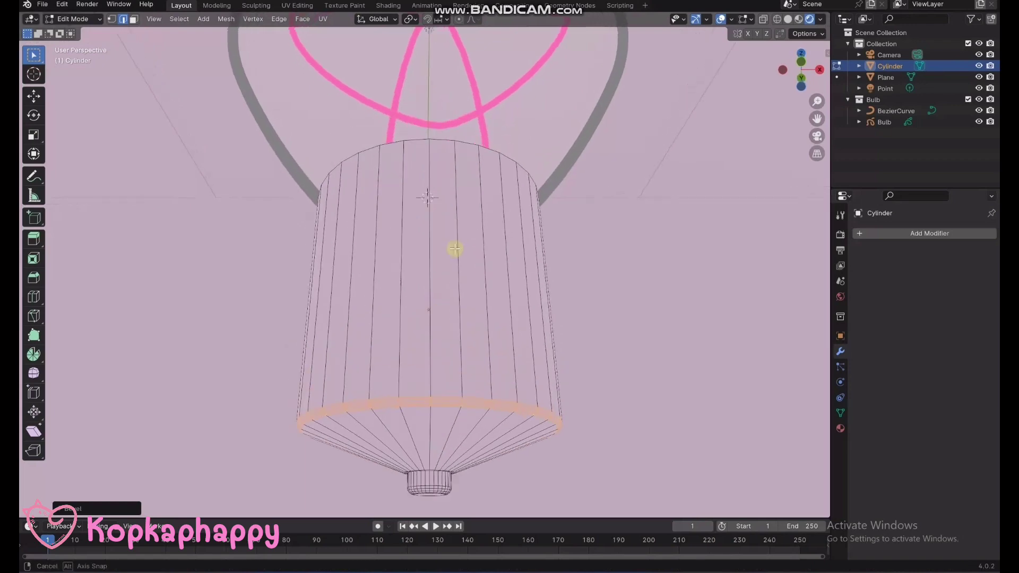
key("KP_1")
key("KP_0")
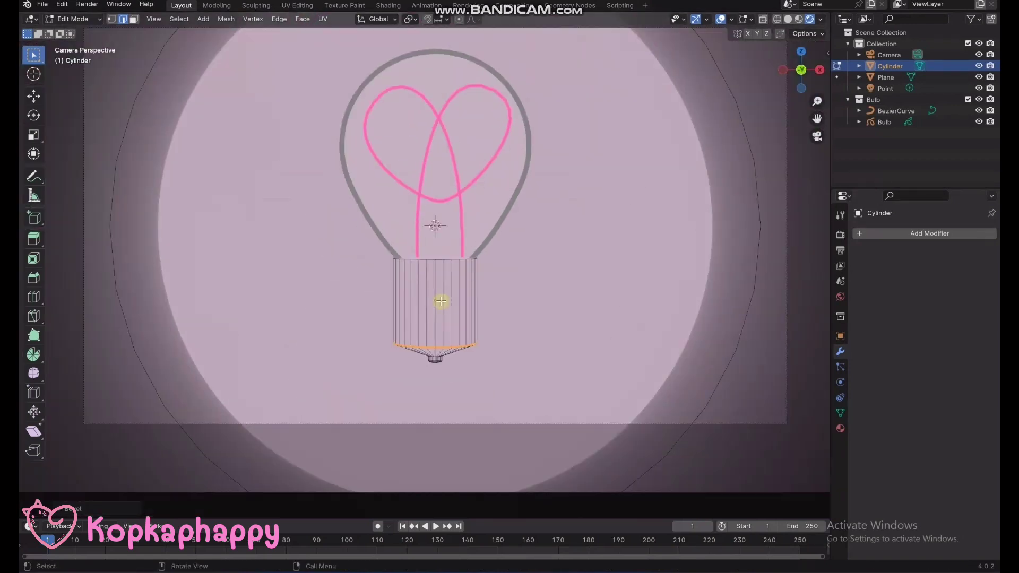
scroll(443, 252, "up", 4)
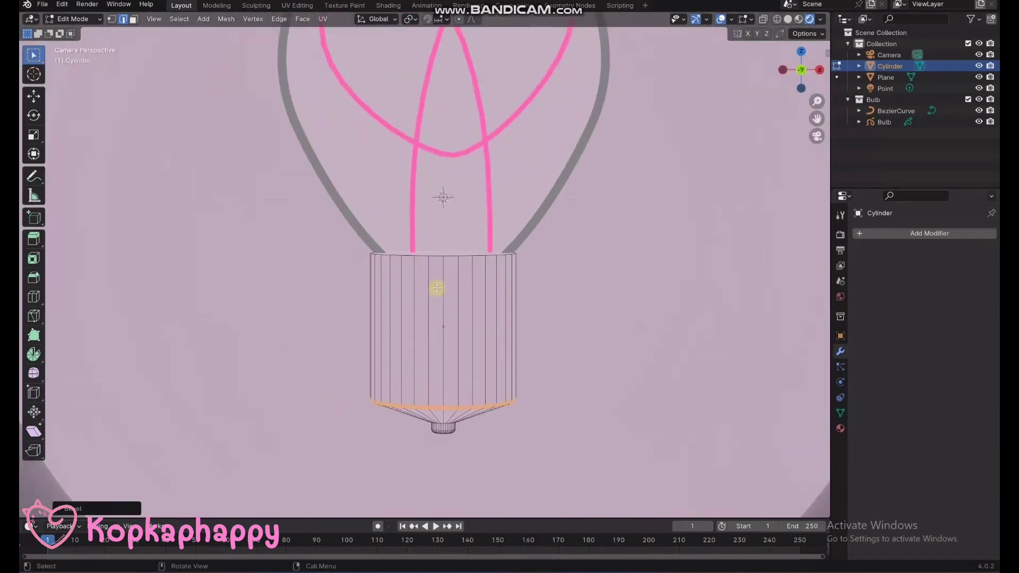
left_click(446, 256)
key("ctrl+b")
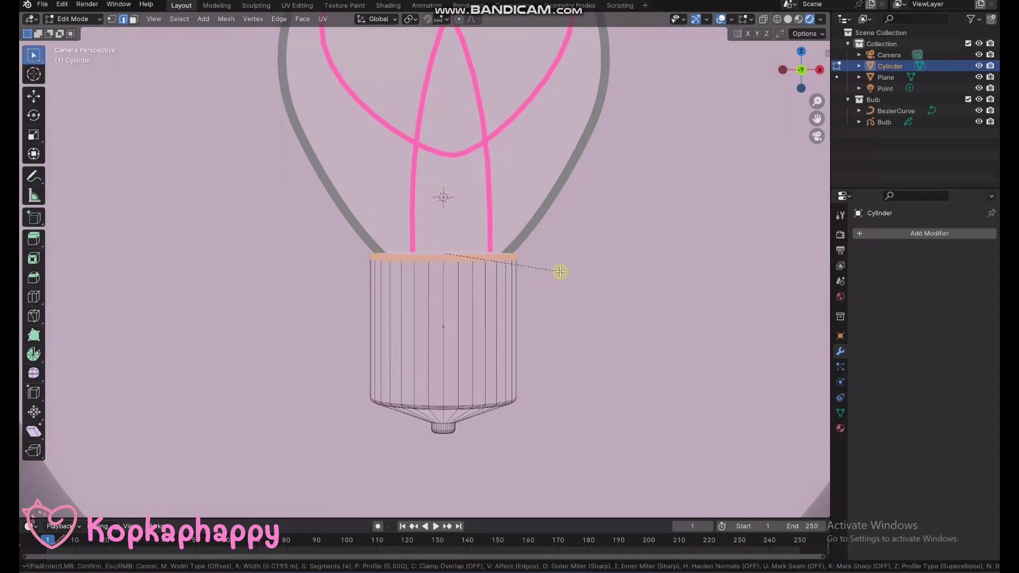
left_click(560, 271)
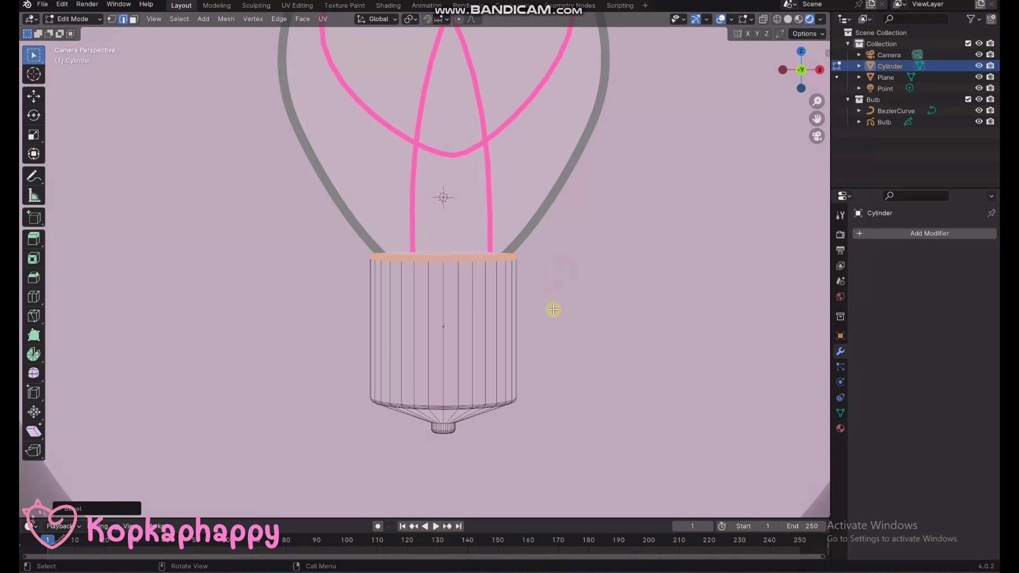
left_click(286, 327)
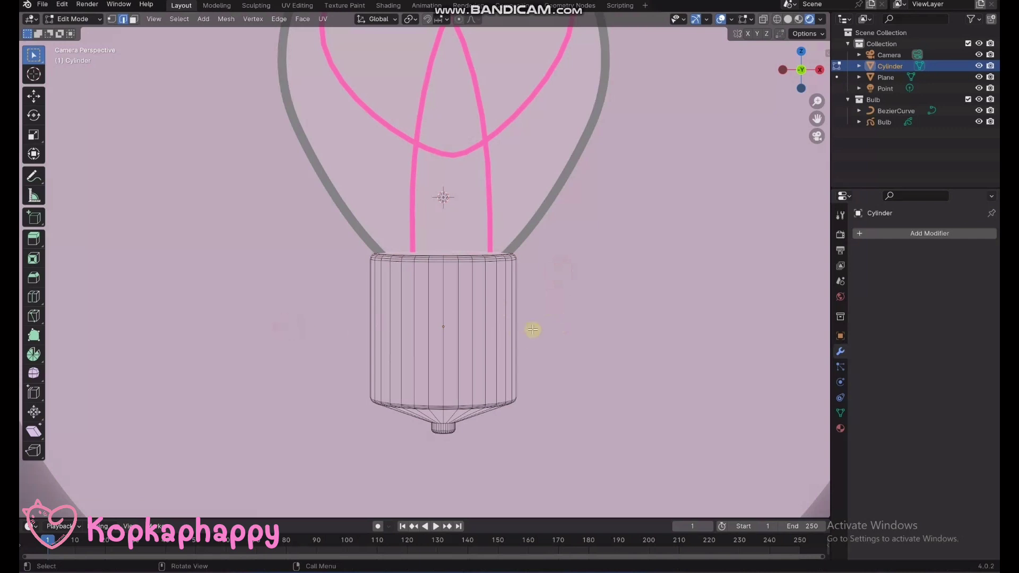
Add three loop cuts around the cylinder and bevel them into bands
key("ctrl+r")
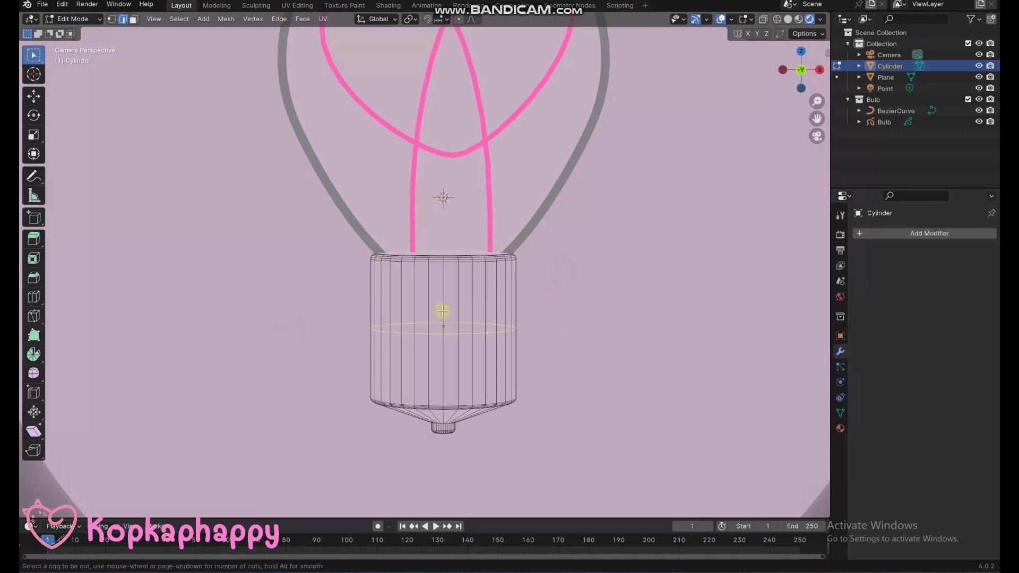
scroll(442, 312, "up", 1)
scroll(442, 311, "up", 1)
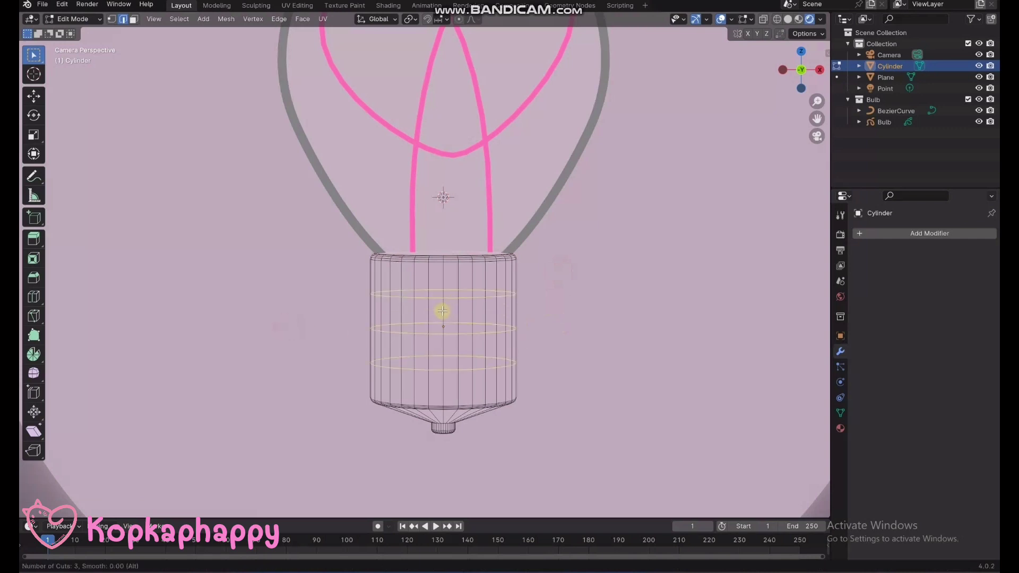
left_click(442, 311)
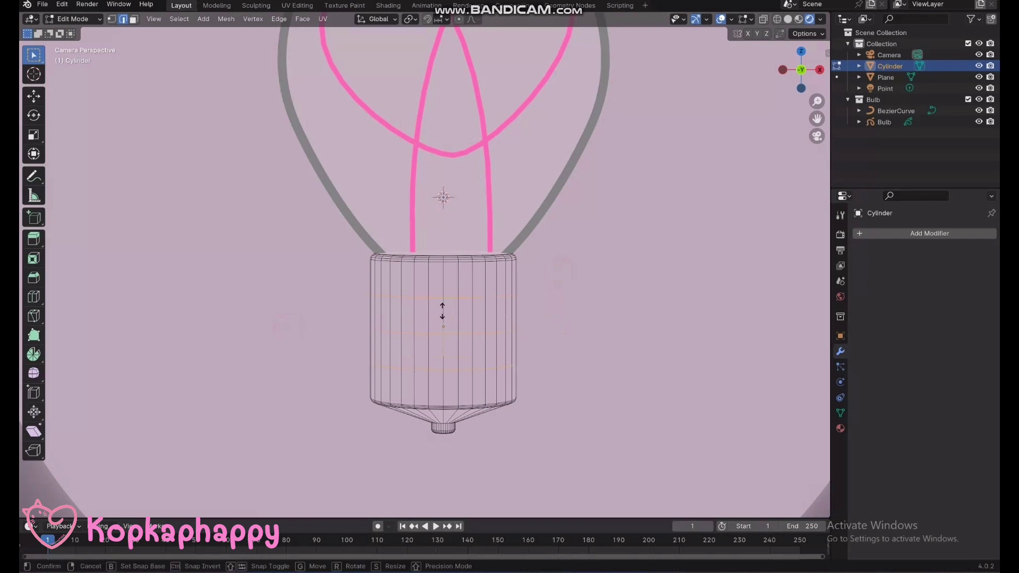
left_click(637, 315)
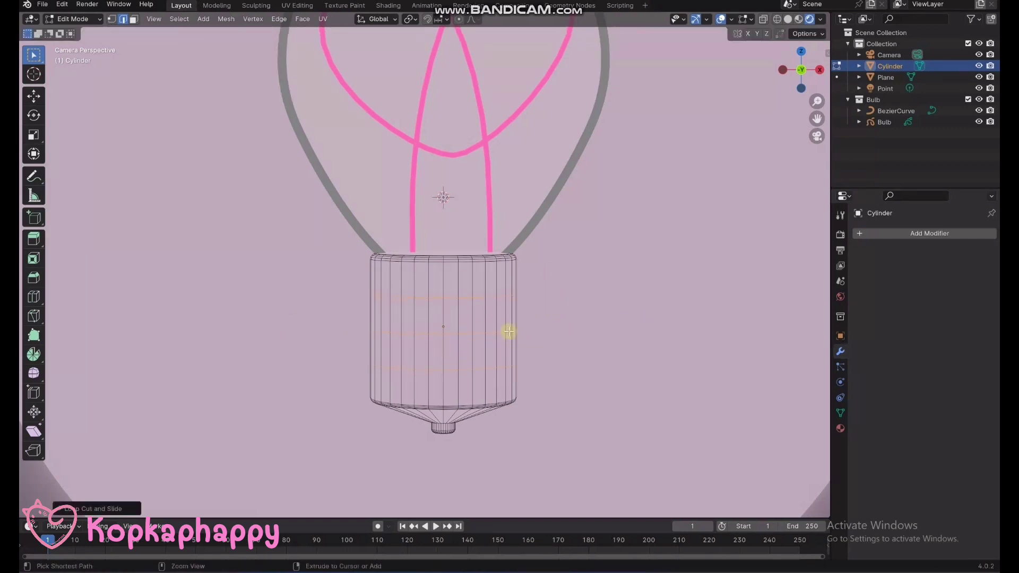
key("ctrl+b")
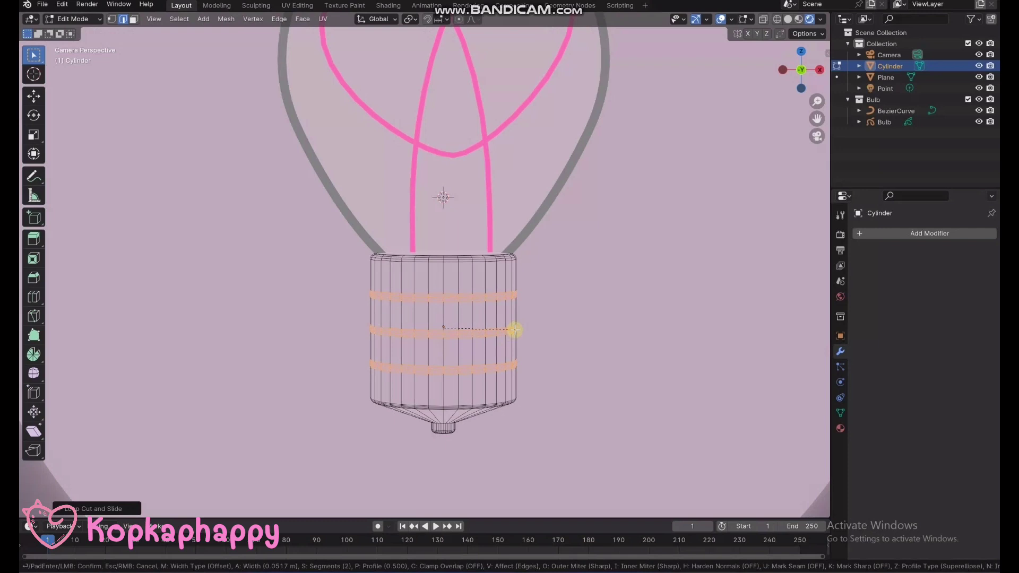
left_click(515, 330)
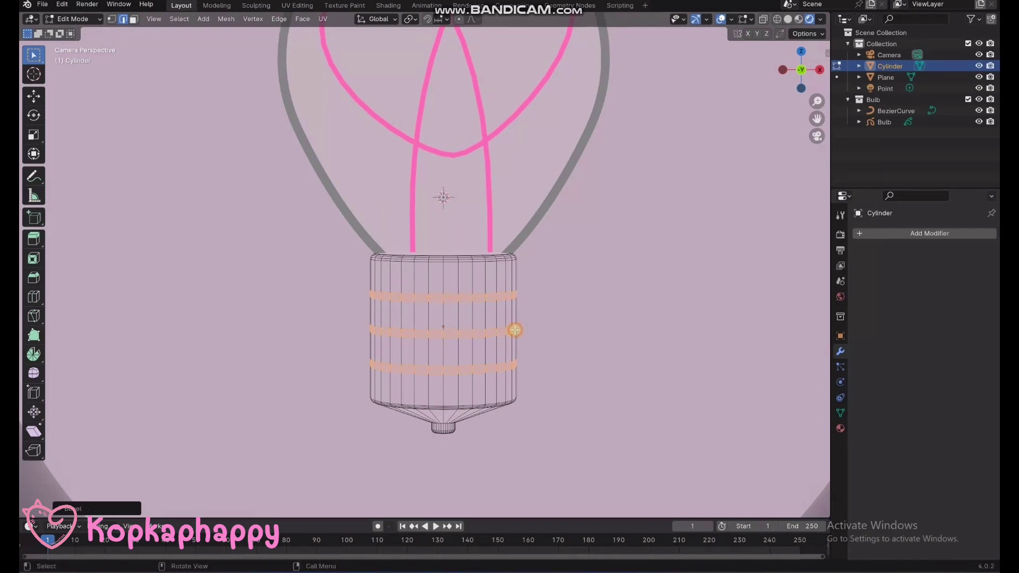
Scale three edge rings to 0.95 to form screw grooves, then return to Object Mode
left_click(470, 371, "alt")
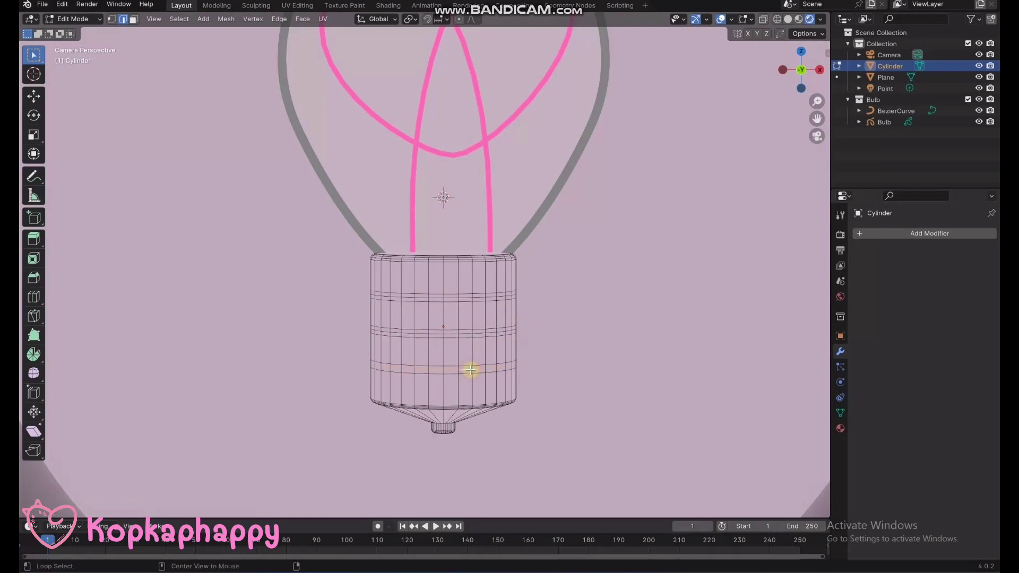
key("s")
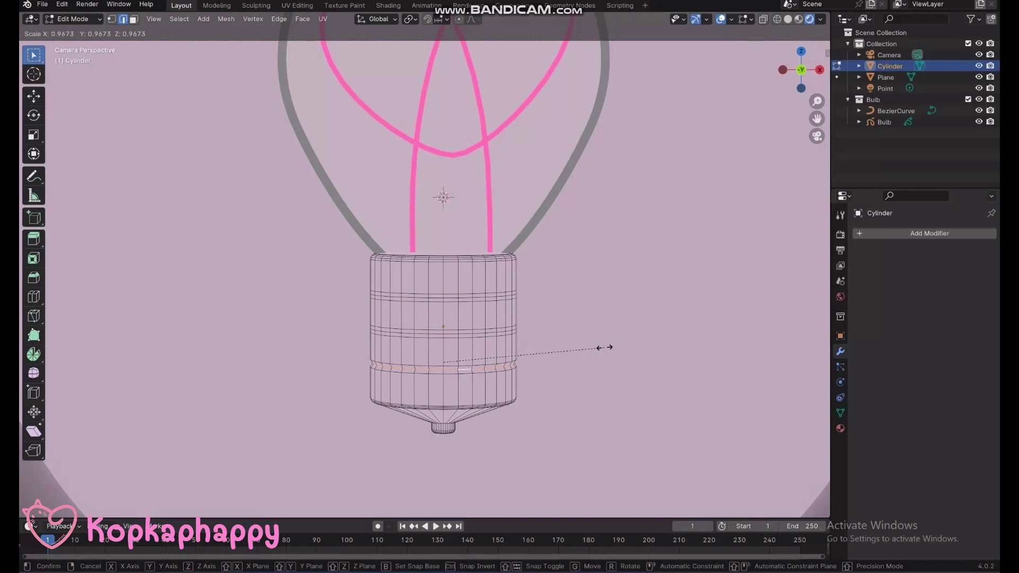
type(".95")
key("Return")
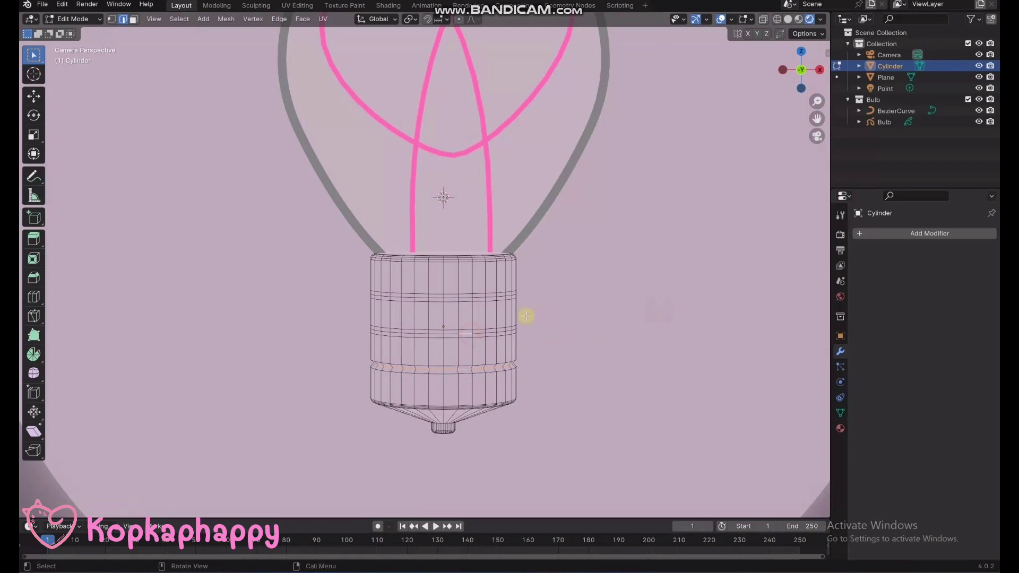
left_click(435, 336, "alt")
type("s95")
key("Return")
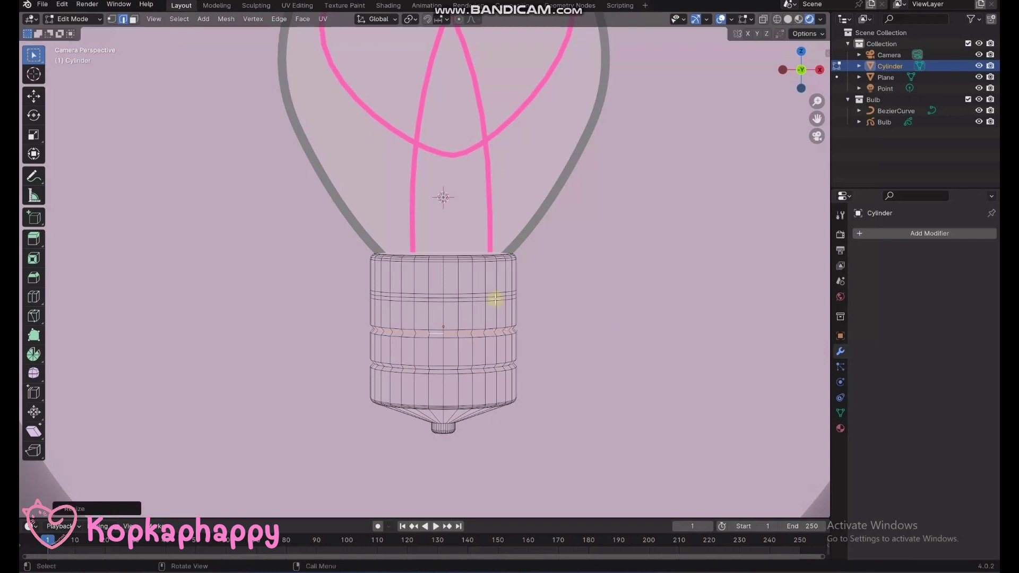
left_click(457, 299, "alt")
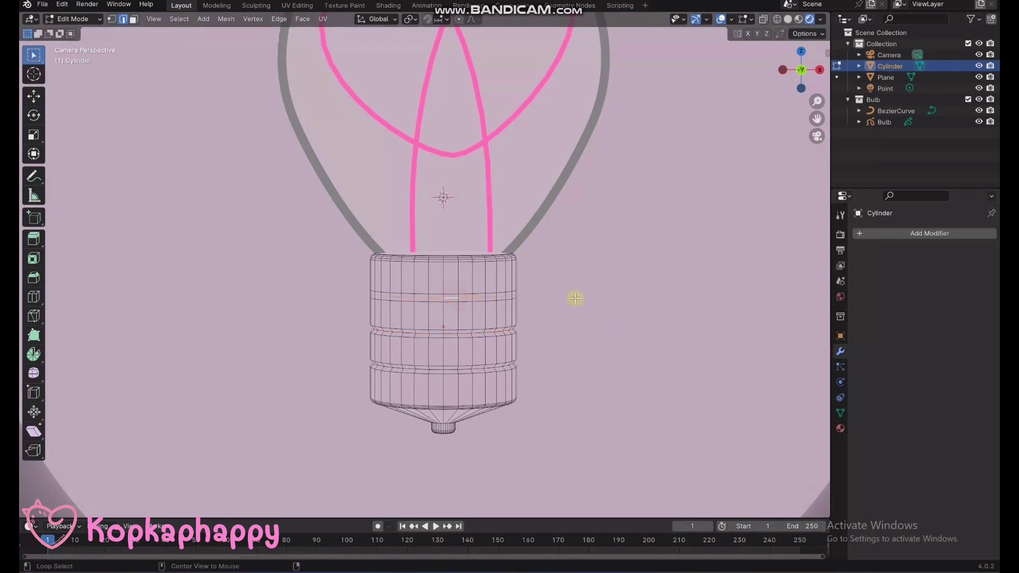
type("s.95")
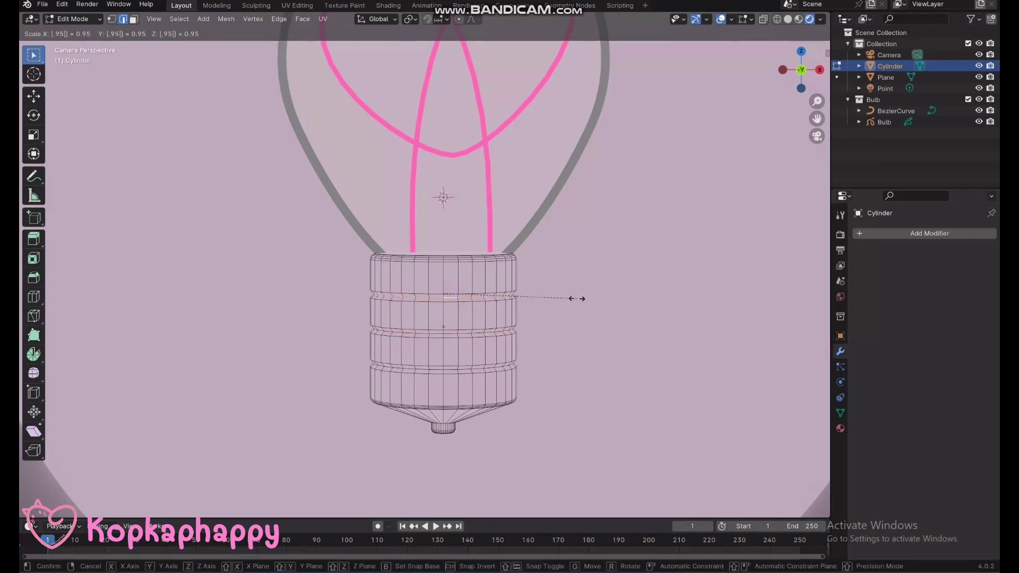
key("Return")
left_click(576, 299)
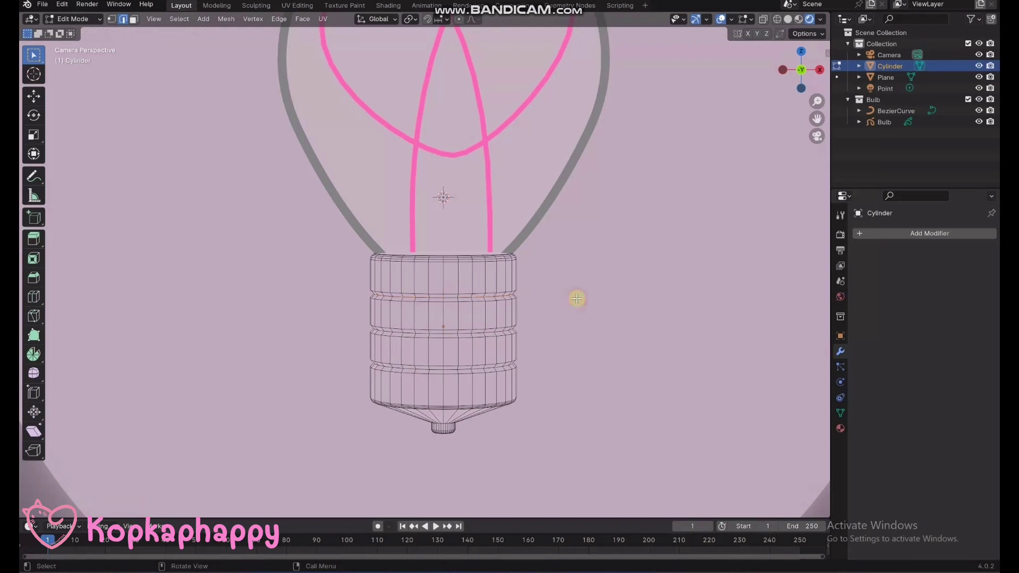
key("Tab")
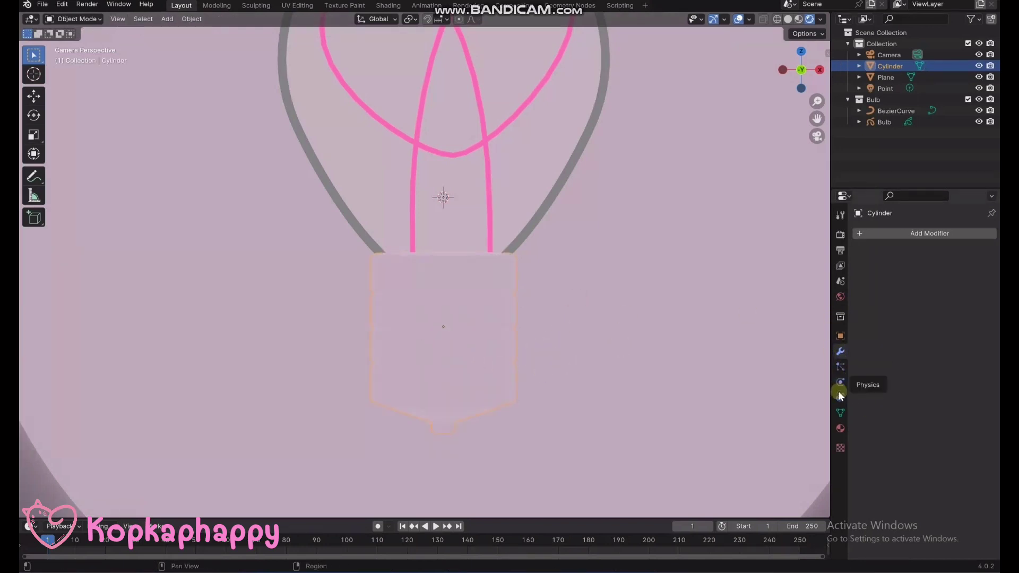
Create a new cylinder material with a pale gold base colour and Metallic 0.800
left_click(840, 429)
left_click(906, 282)
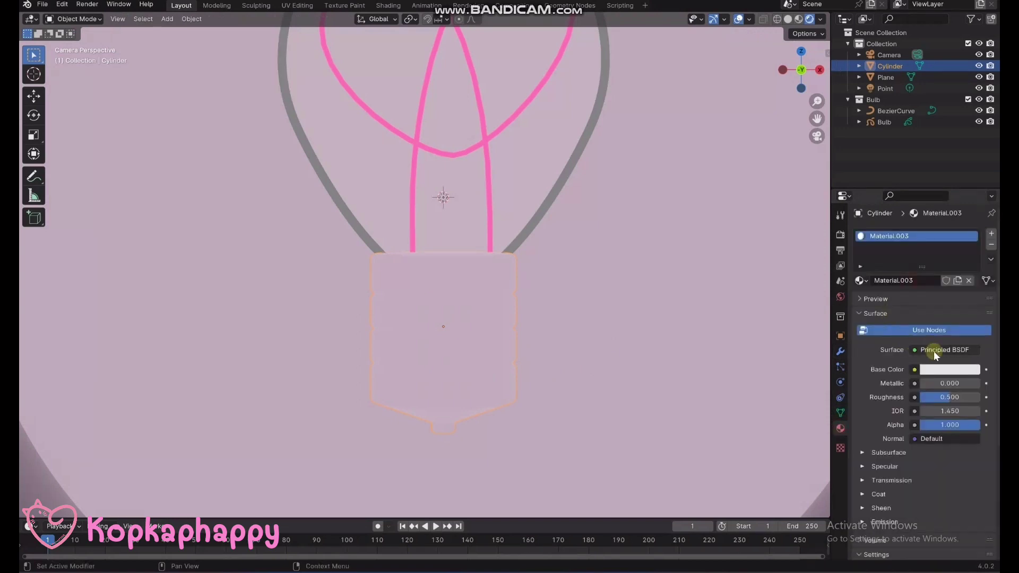
left_click(935, 367)
left_click(905, 256)
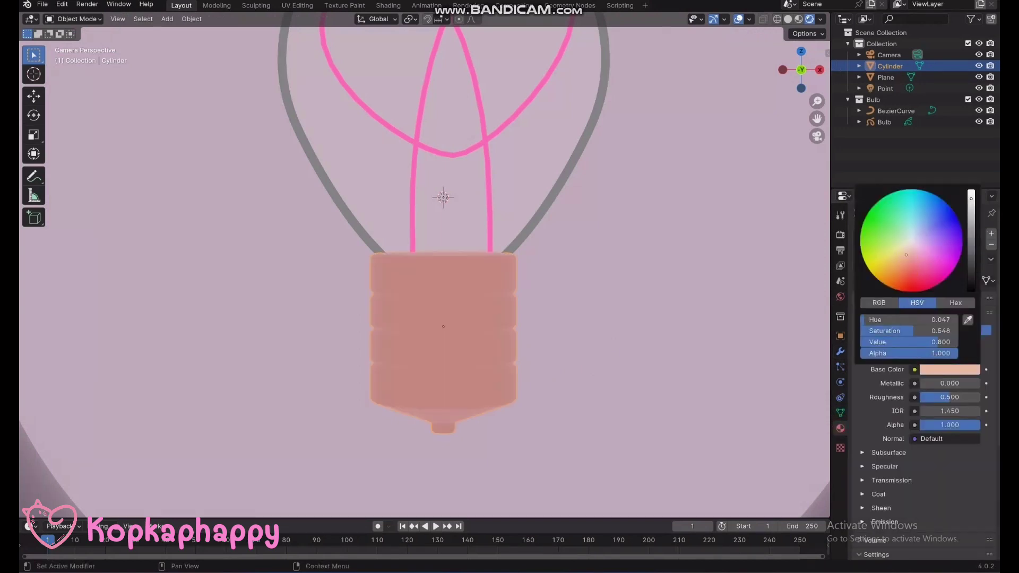
left_click_drag(902, 253, 898, 254)
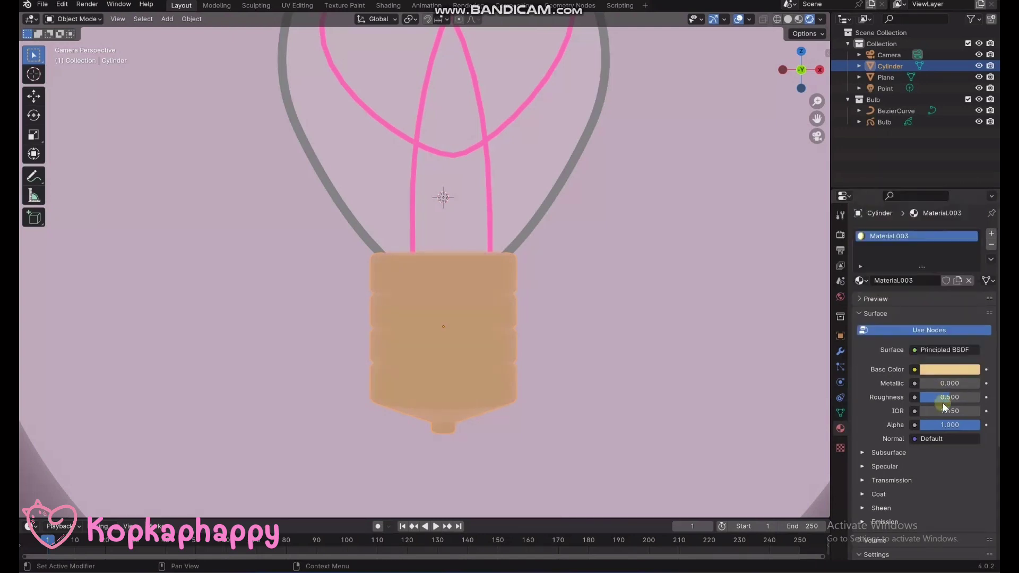
left_click_drag(943, 383, 968, 383)
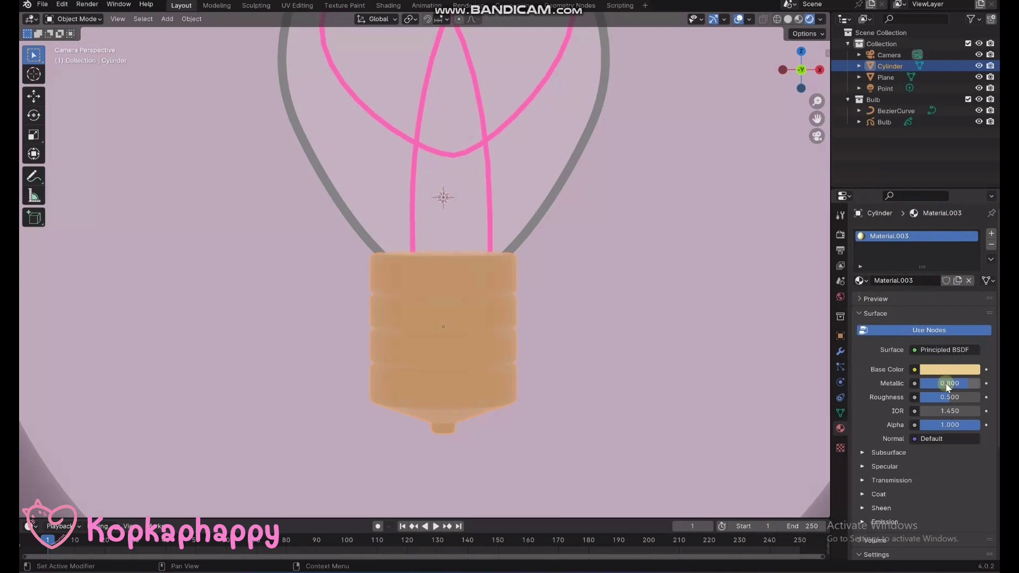
Apply smooth shading to the cylinder
right_click(467, 326)
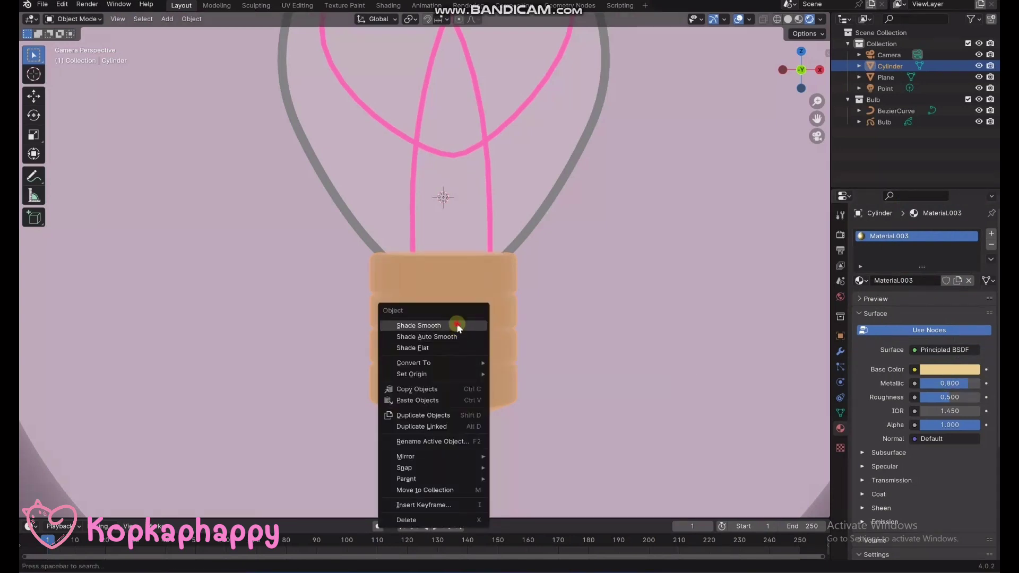
left_click(456, 325)
right_click(445, 319)
left_click(444, 326)
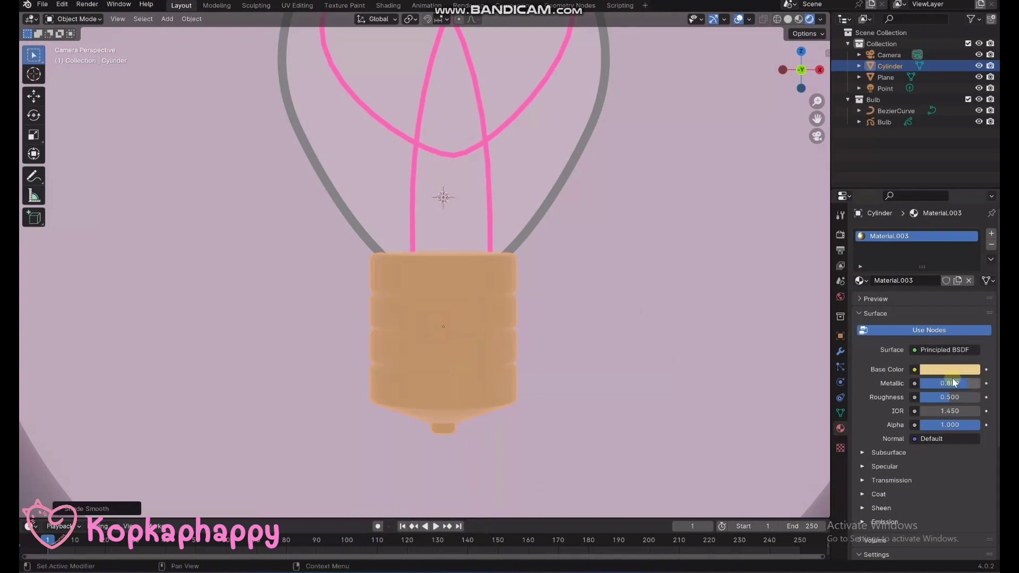
Set the gold material's Roughness to 0.200
left_click(947, 397)
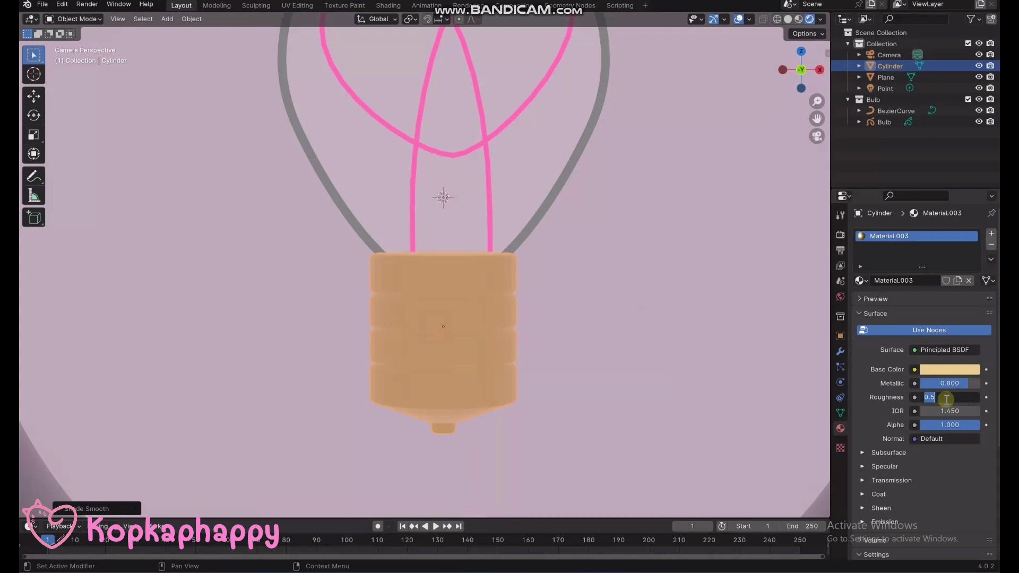
type("0.2")
key("Return")
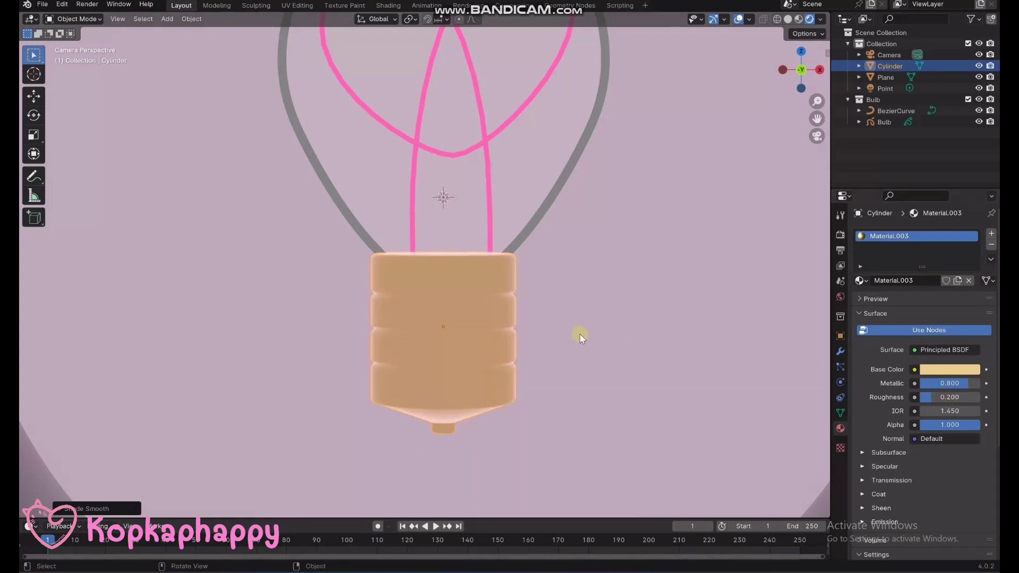
left_click(579, 333)
scroll(584, 324, "down", 3)
scroll(581, 305, "up", 1)
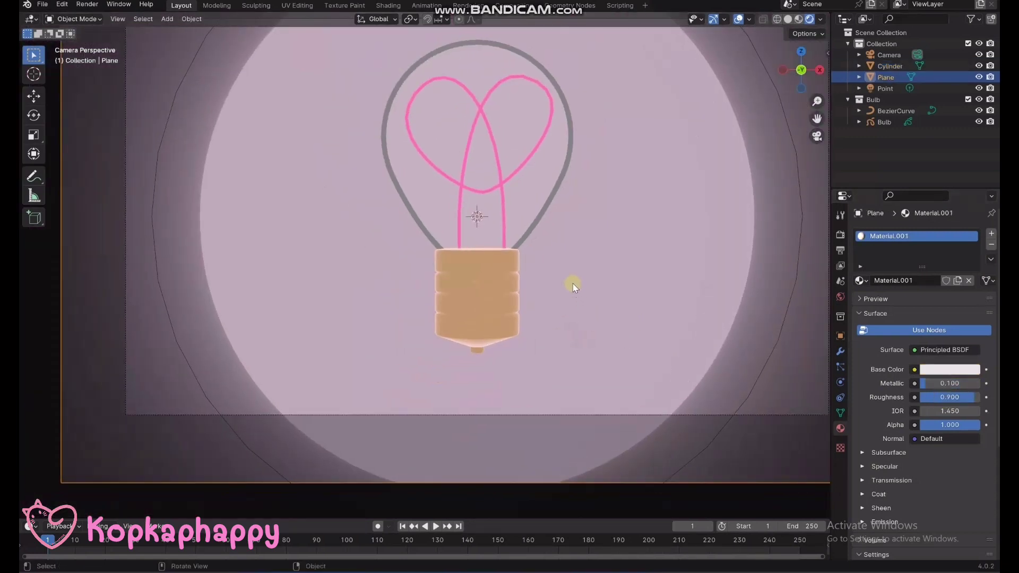
Move the screw base cylinder 0.3193 m along the global Y axis
left_click(517, 255)
key("g")
key("y")
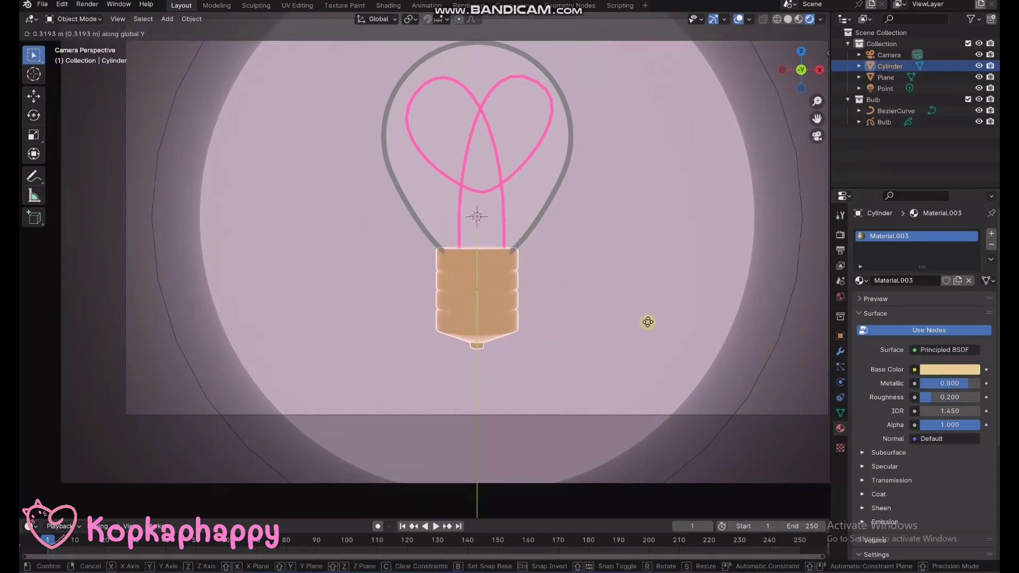
left_click(648, 317)
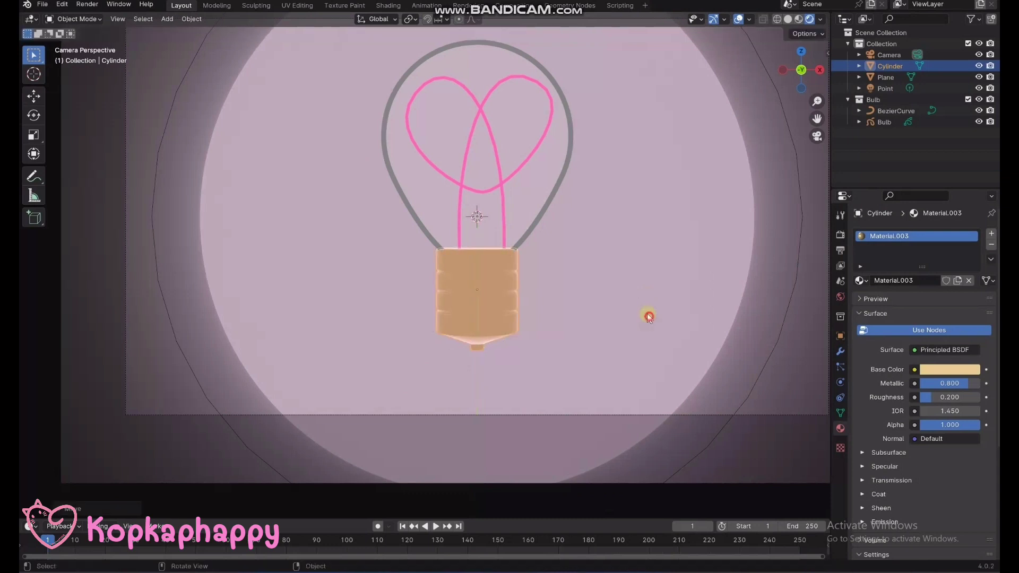
Select the background plane and pan and zoom out to recentre the view
left_click(624, 245)
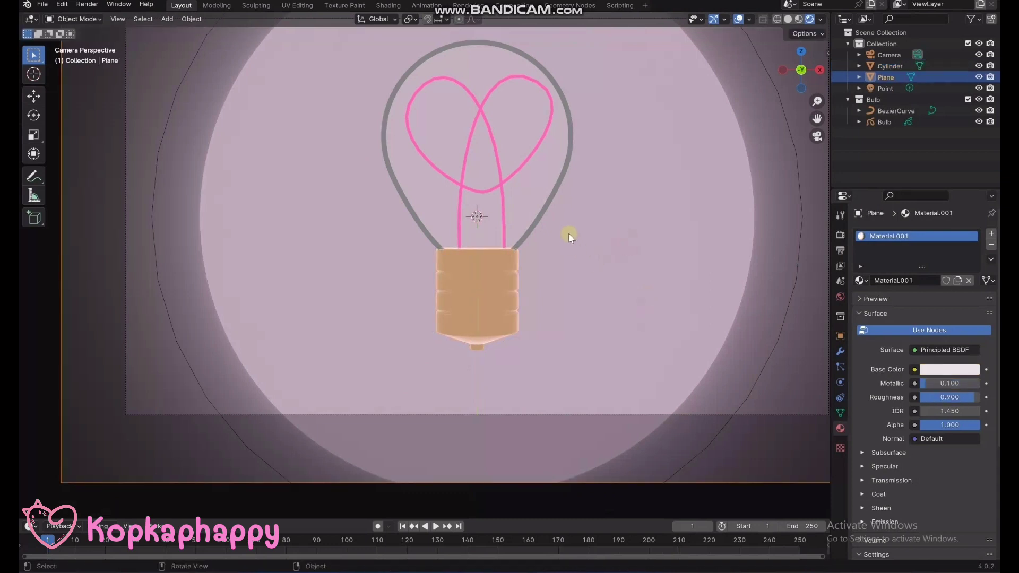
middle_click_drag(615, 201, 563, 250, "shift")
scroll(562, 250, "down", 1)
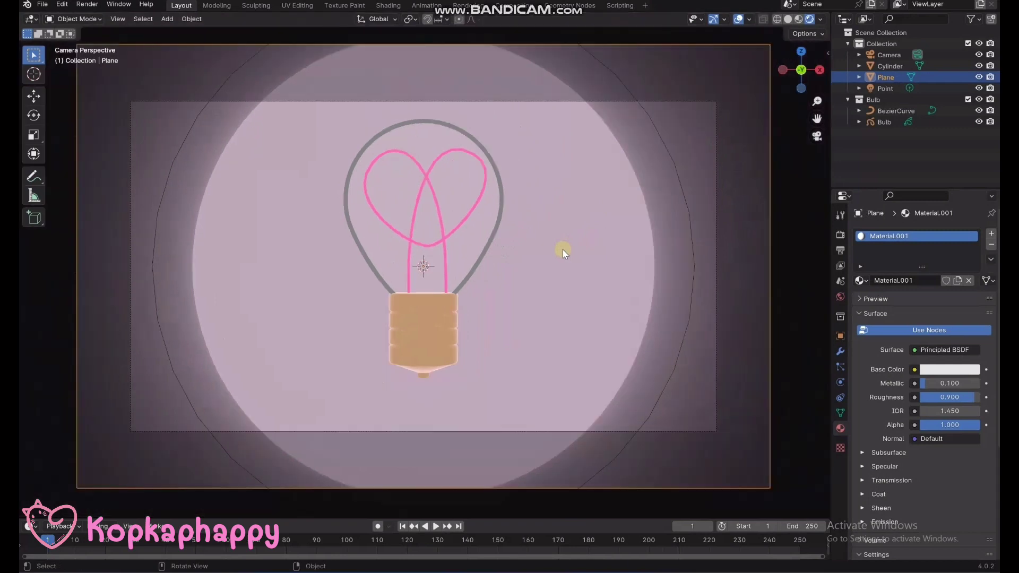
scroll(562, 250, "down", 1)
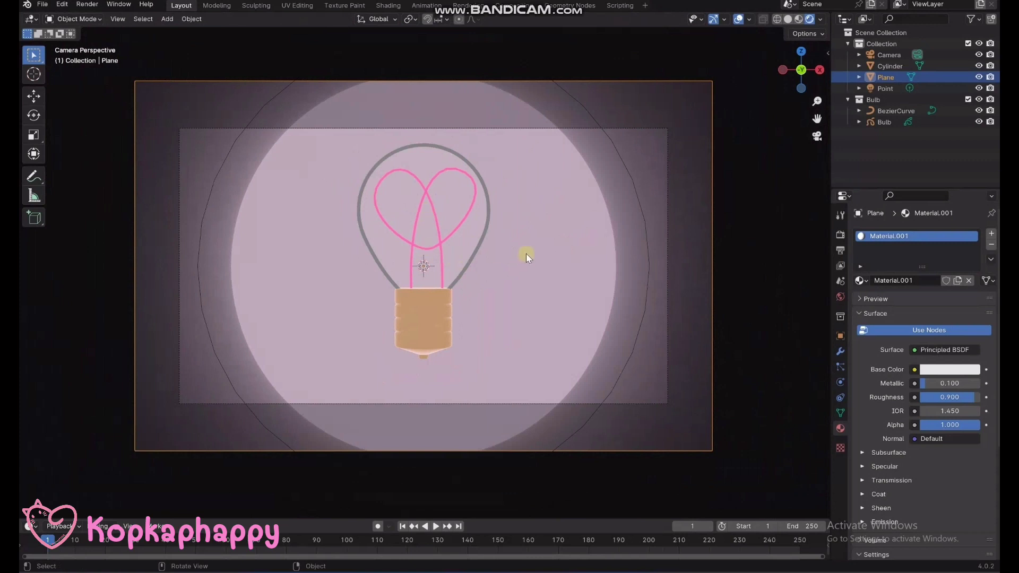
scroll(526, 251, "down", 1)
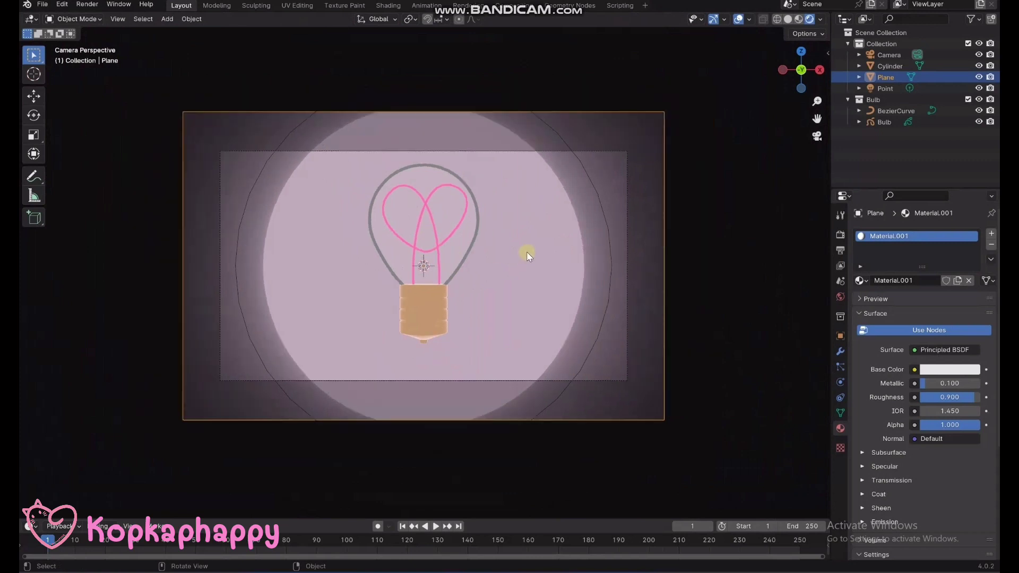